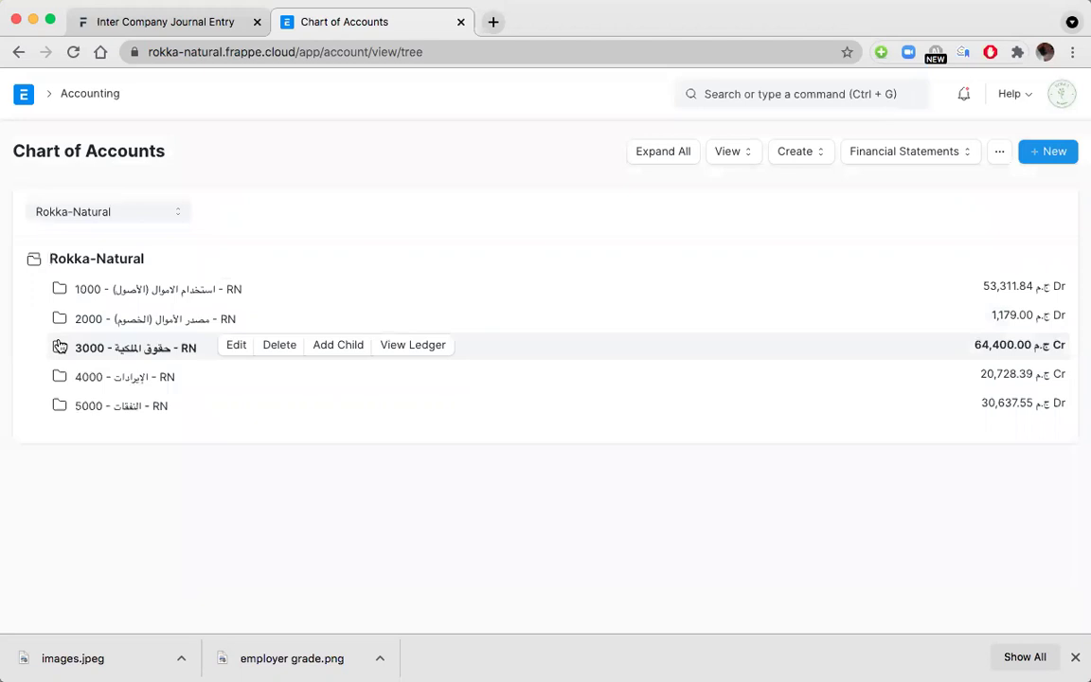
Expand the 1000 assets, 5000 expenses and 5200 indirect expenses groups and look through the accounts they contain.
left_click(165, 298)
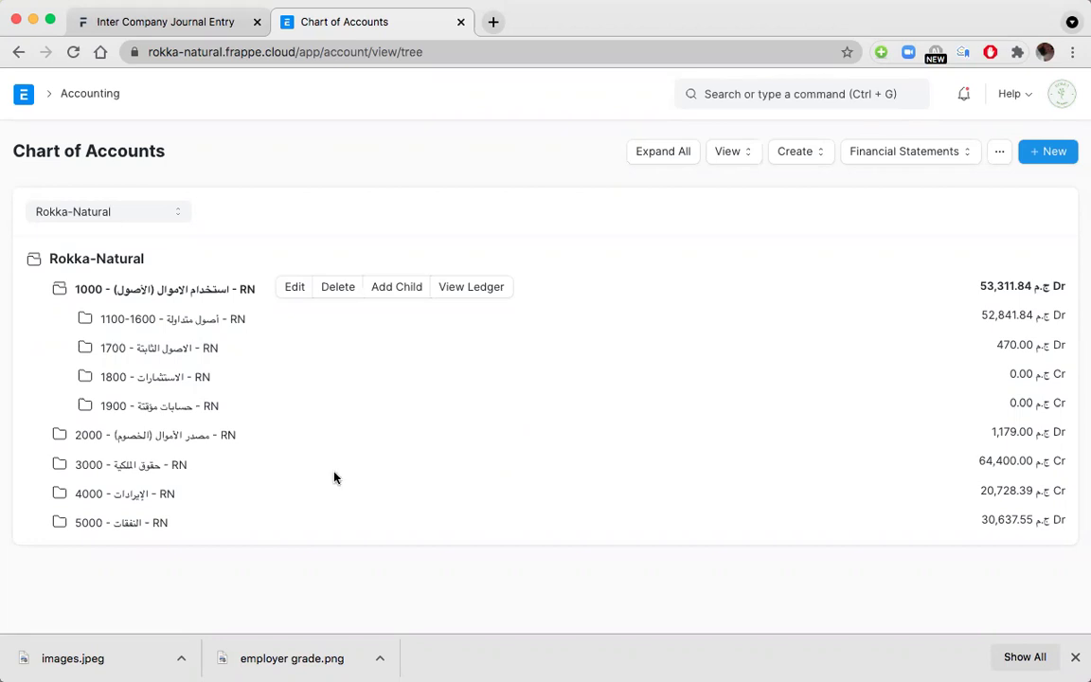
left_click(126, 527)
scroll(142, 404, "down", 1)
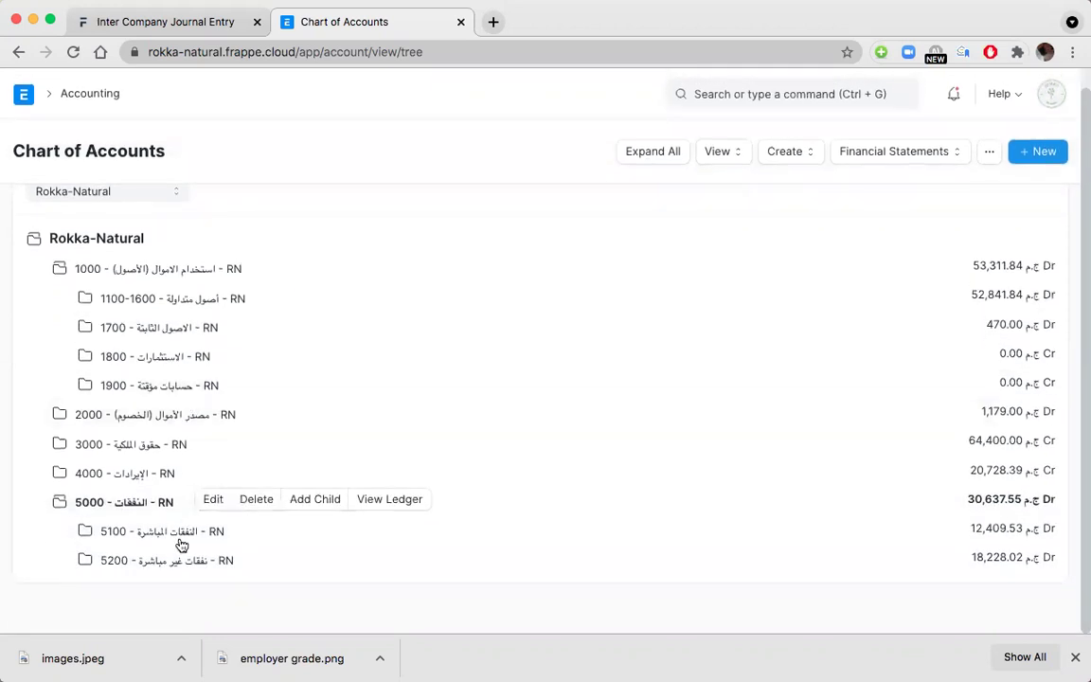
scroll(177, 558, "down", 1)
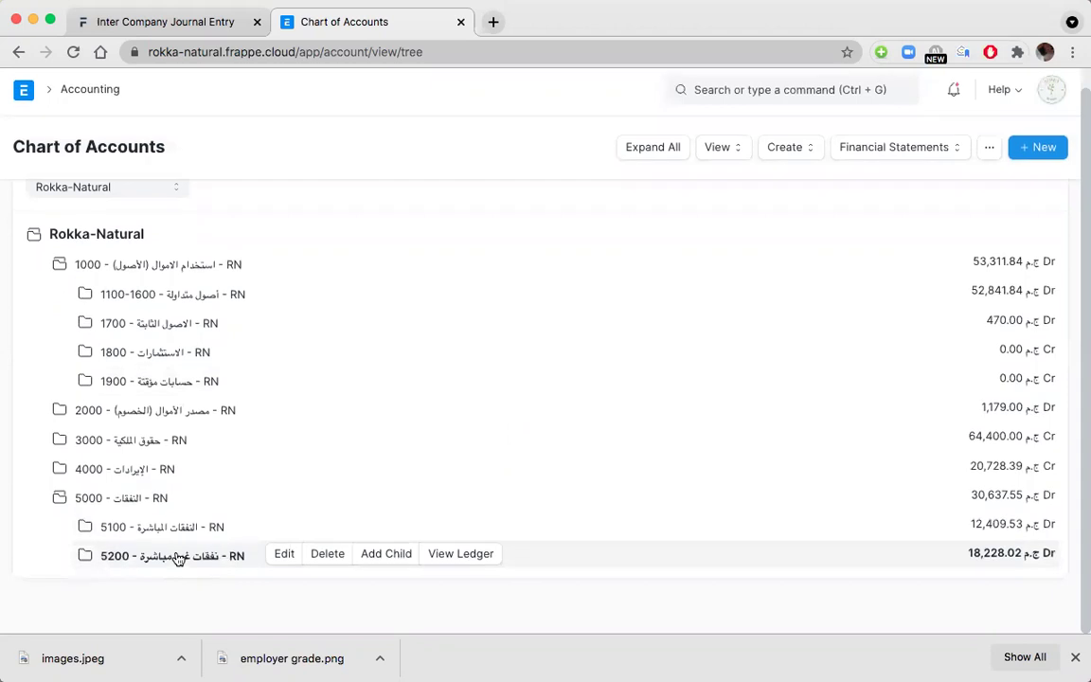
left_click(230, 561)
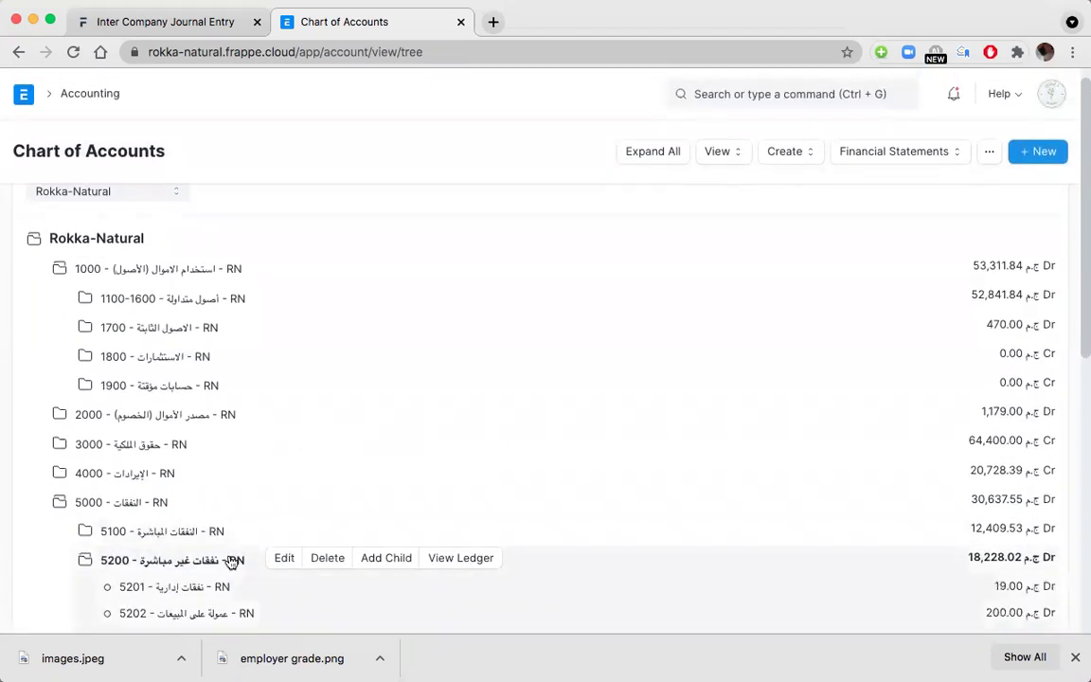
scroll(311, 477, "down", 8)
scroll(201, 468, "up", 2)
scroll(201, 467, "up", 5)
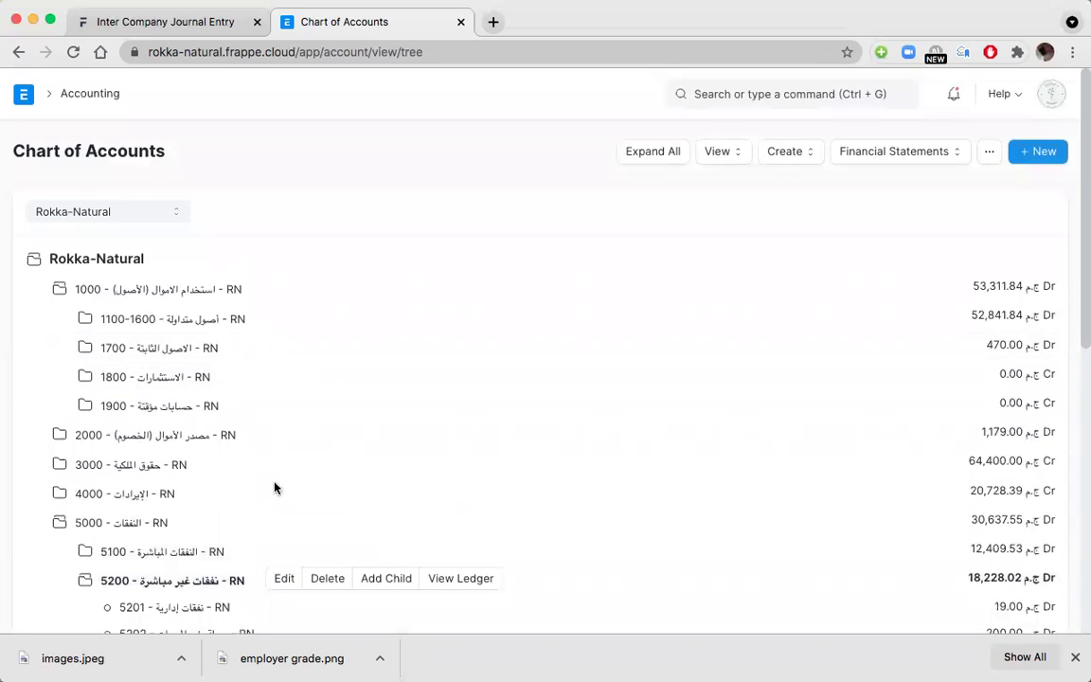
scroll(274, 487, "down", 8)
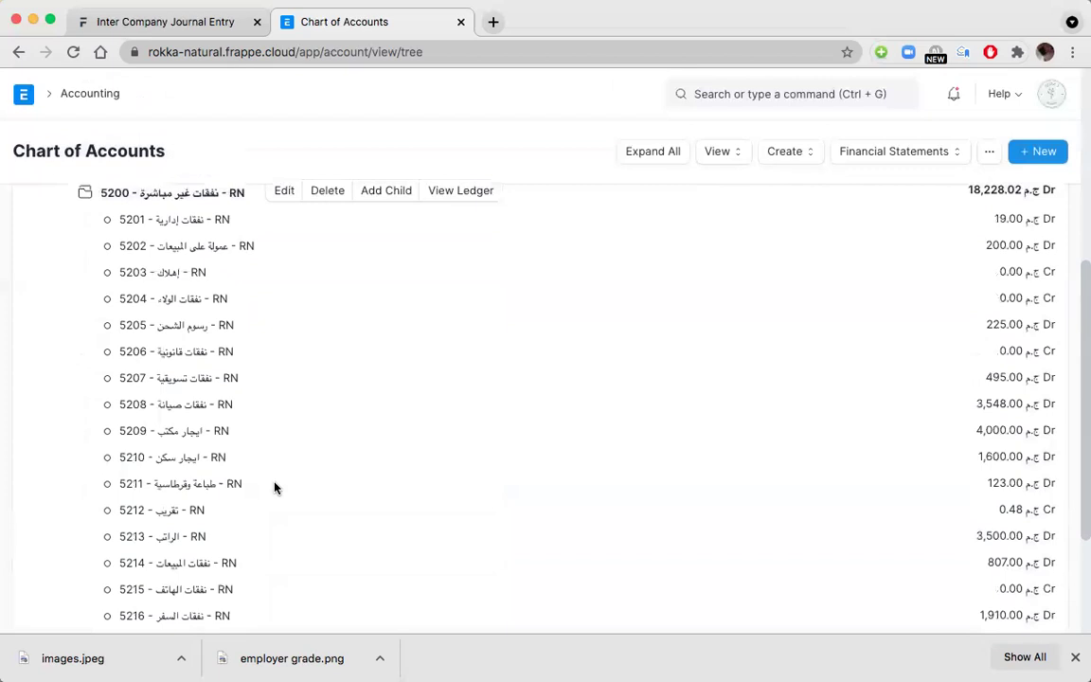
scroll(274, 487, "up", 6)
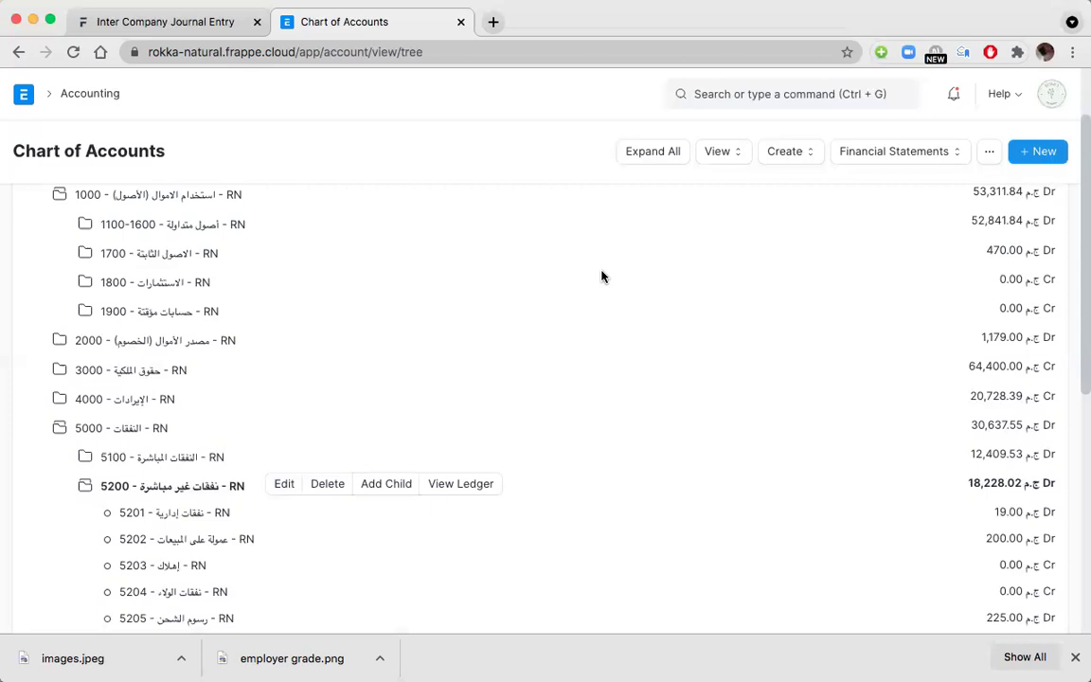
scroll(601, 277, "up", 2)
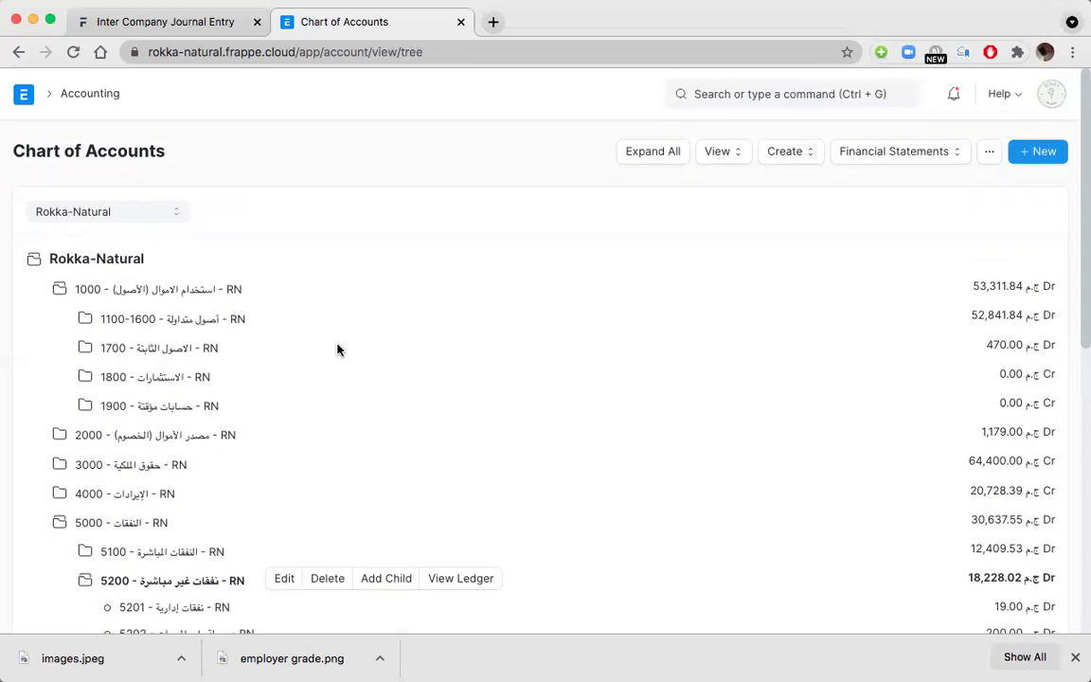
Open the 1000 assets root account for editing, examine its Parent Account options, and return to the chart of accounts.
left_click(238, 289)
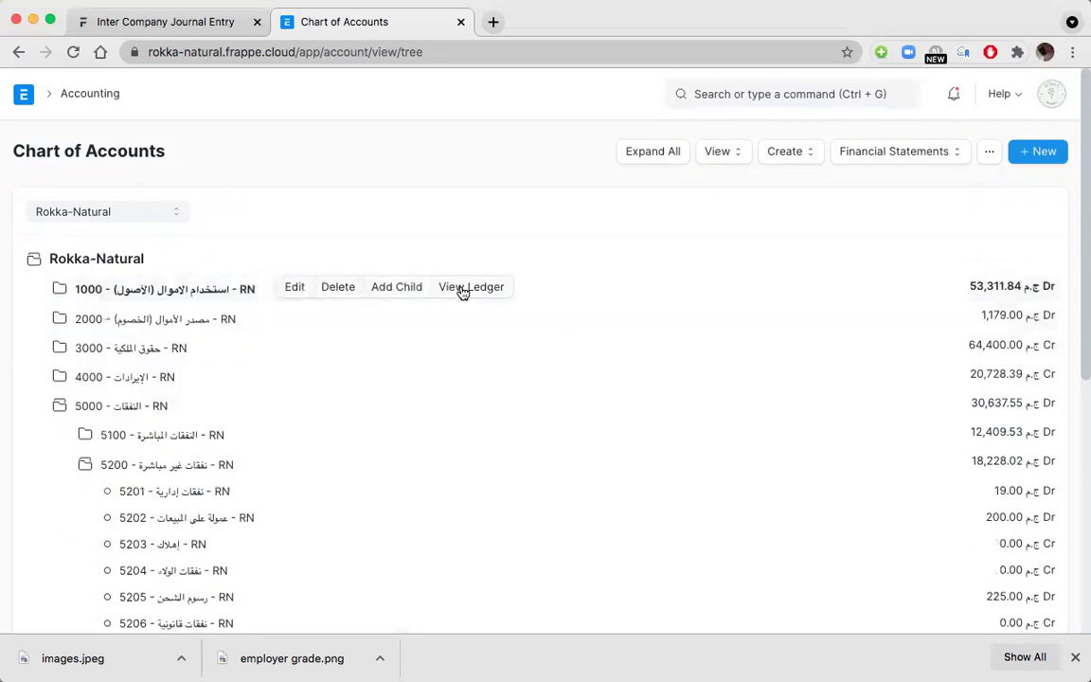
left_click(281, 289)
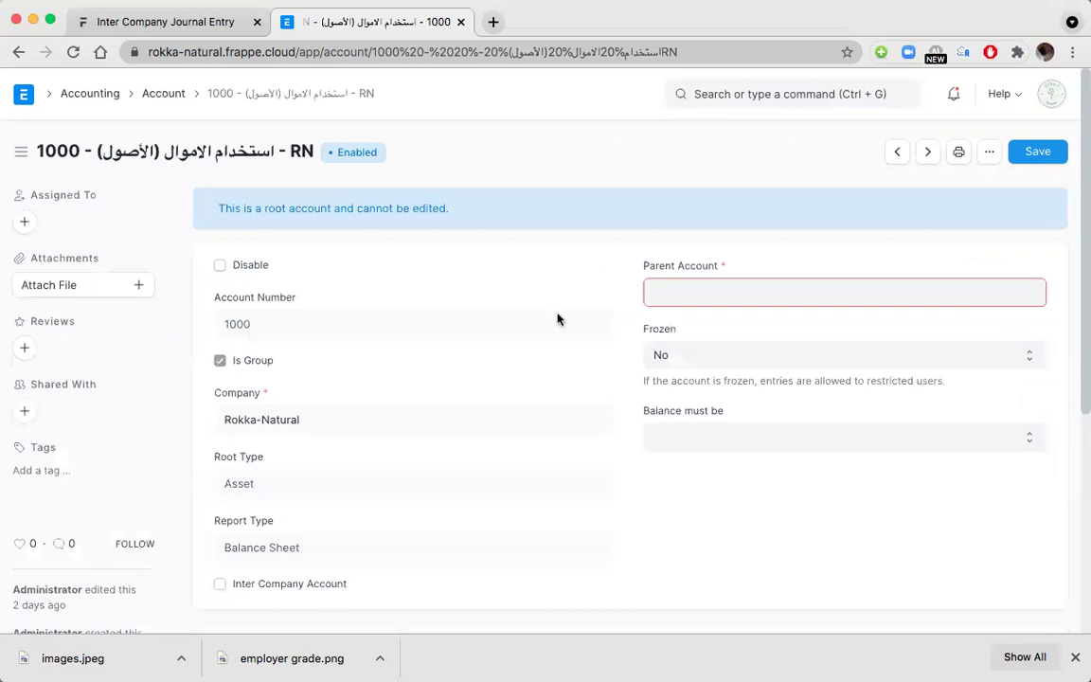
left_click(721, 293)
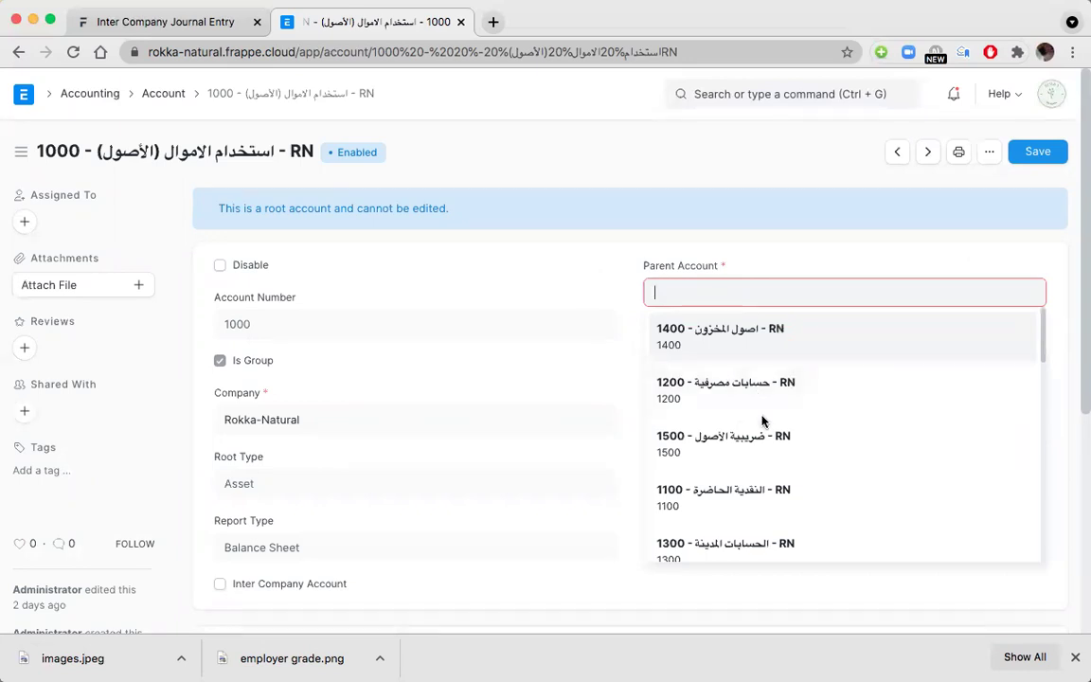
scroll(763, 421, "down", 1)
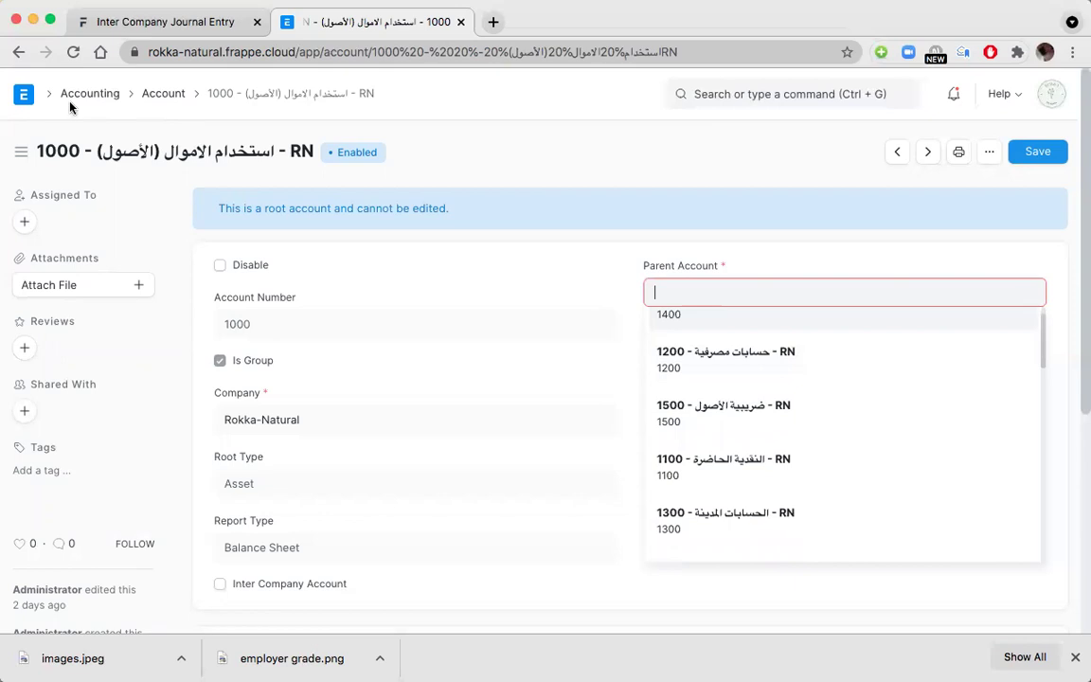
left_click(17, 53)
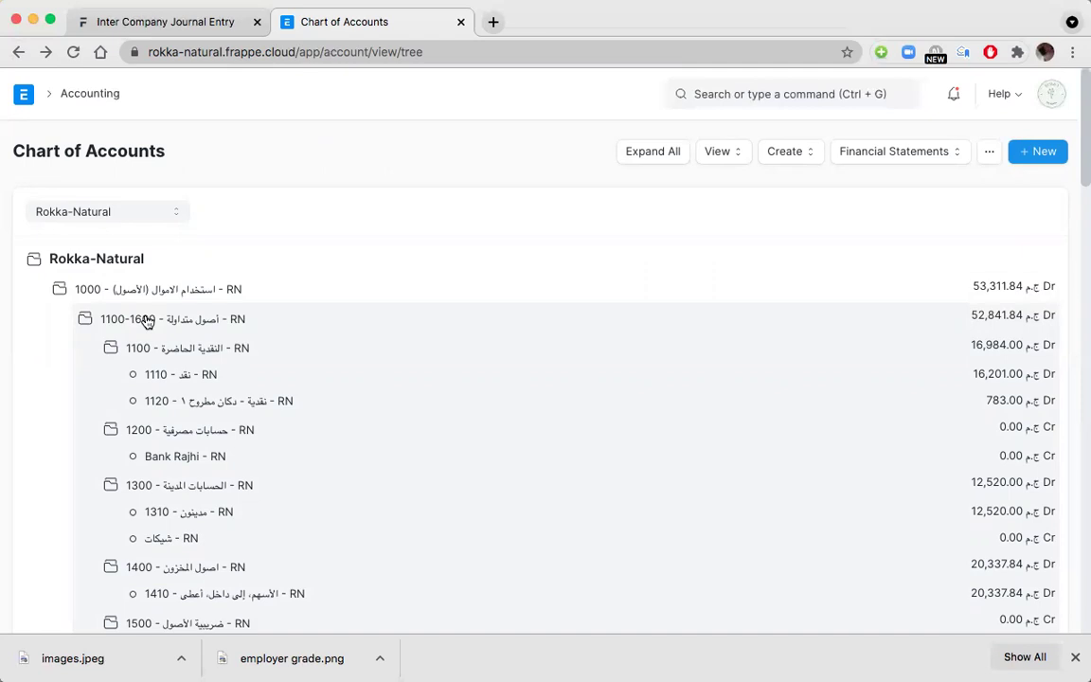
Collapse and re-expand the 1100-1600 current assets group and examine its sub-accounts.
scroll(147, 322, "down", 2)
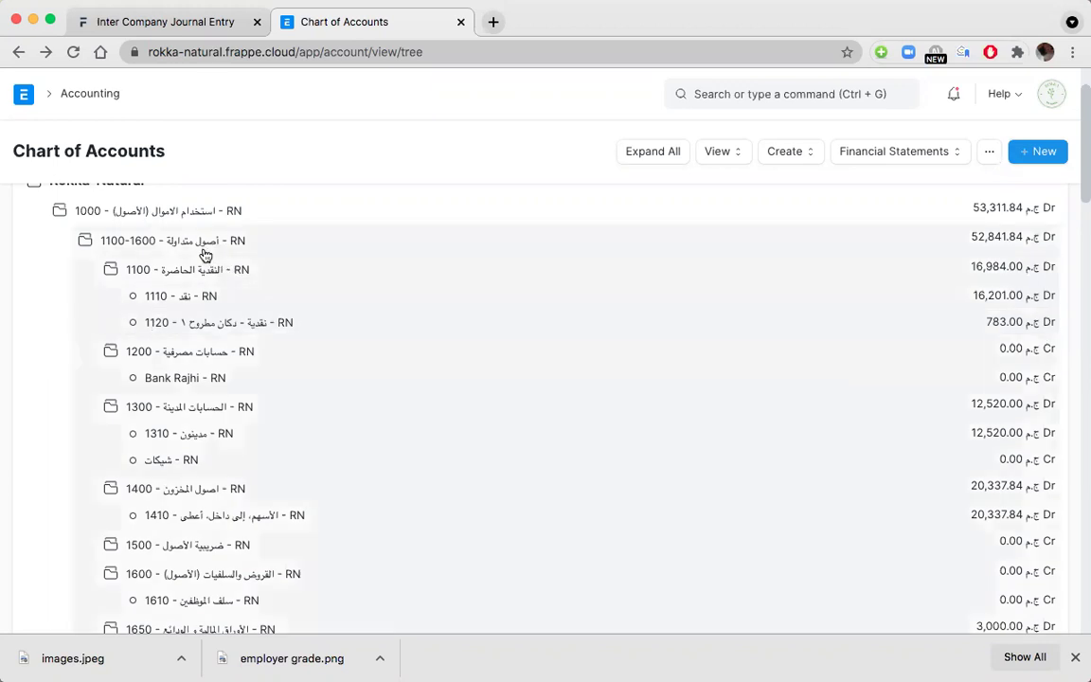
left_click(203, 244)
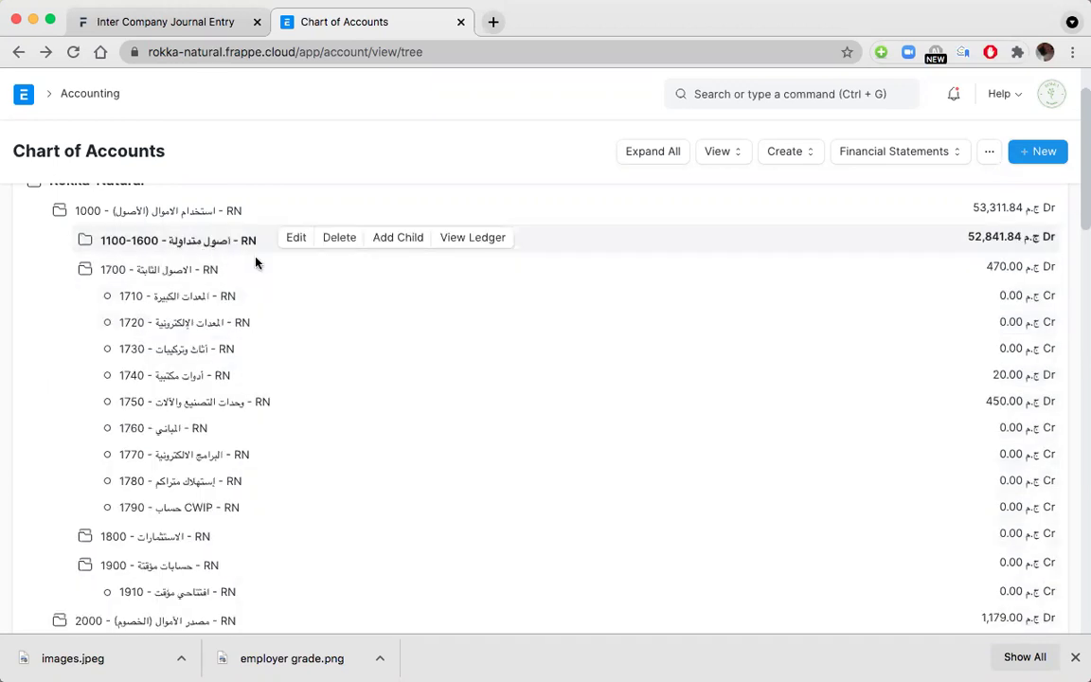
left_click(207, 244)
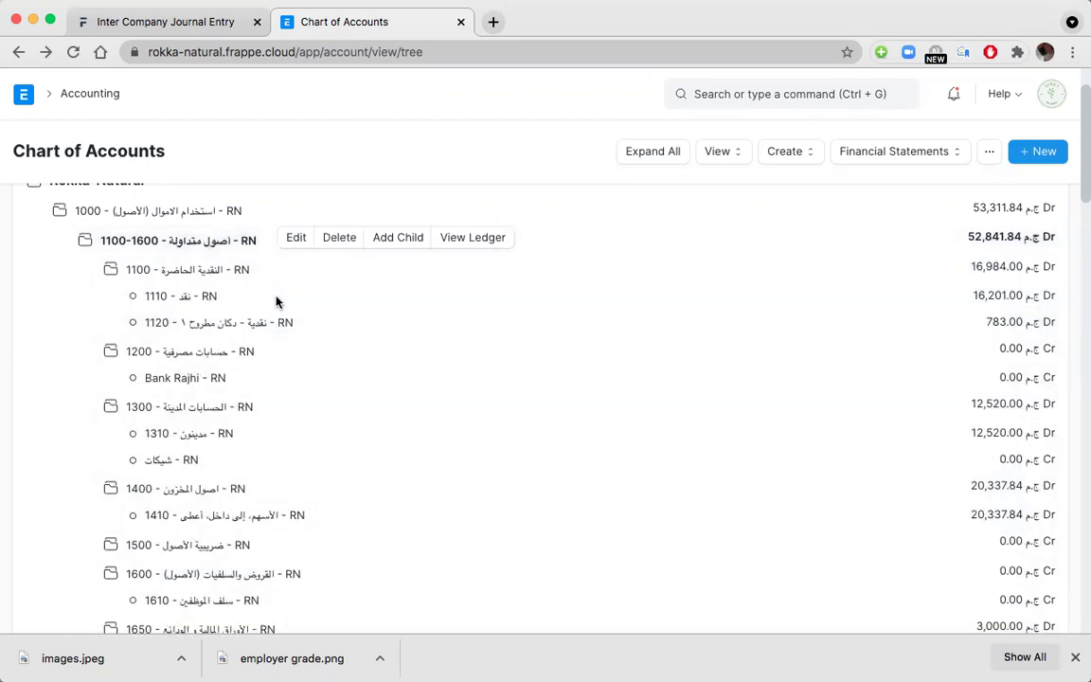
scroll(274, 294, "down", 2)
scroll(277, 301, "down", 1)
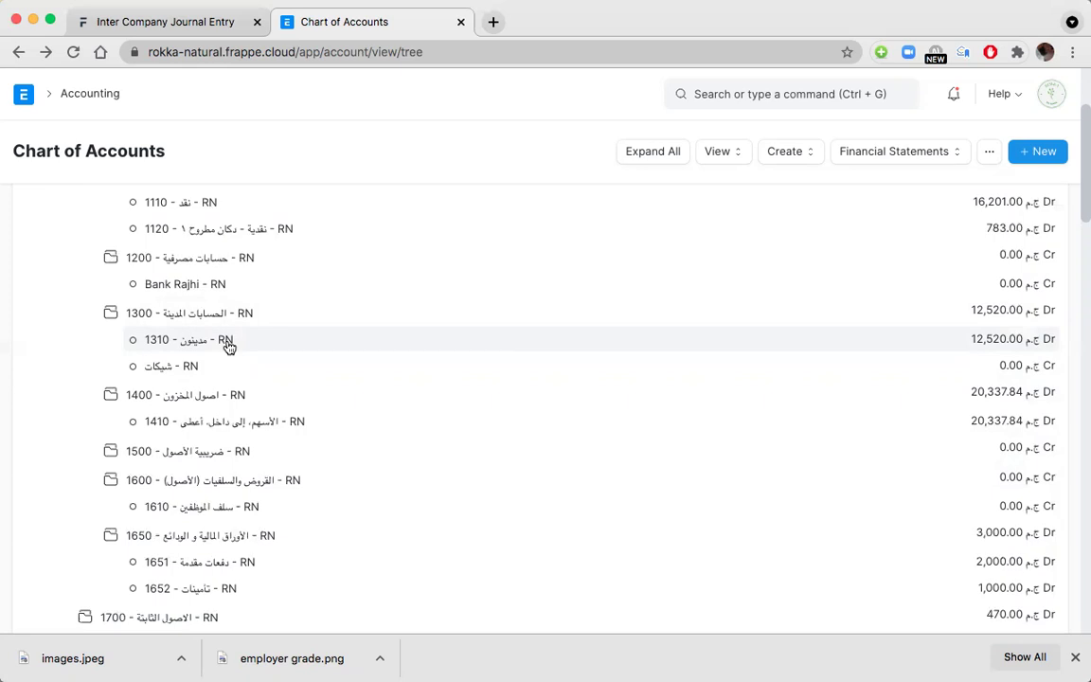
left_click(23, 95)
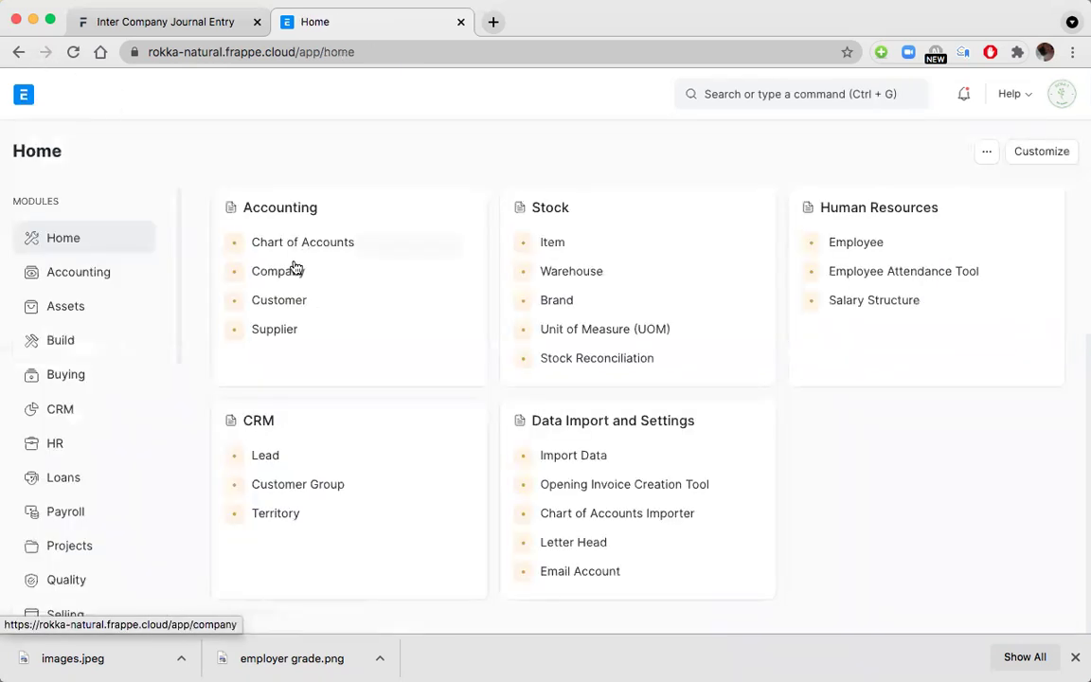
scroll(290, 357, "up", 3)
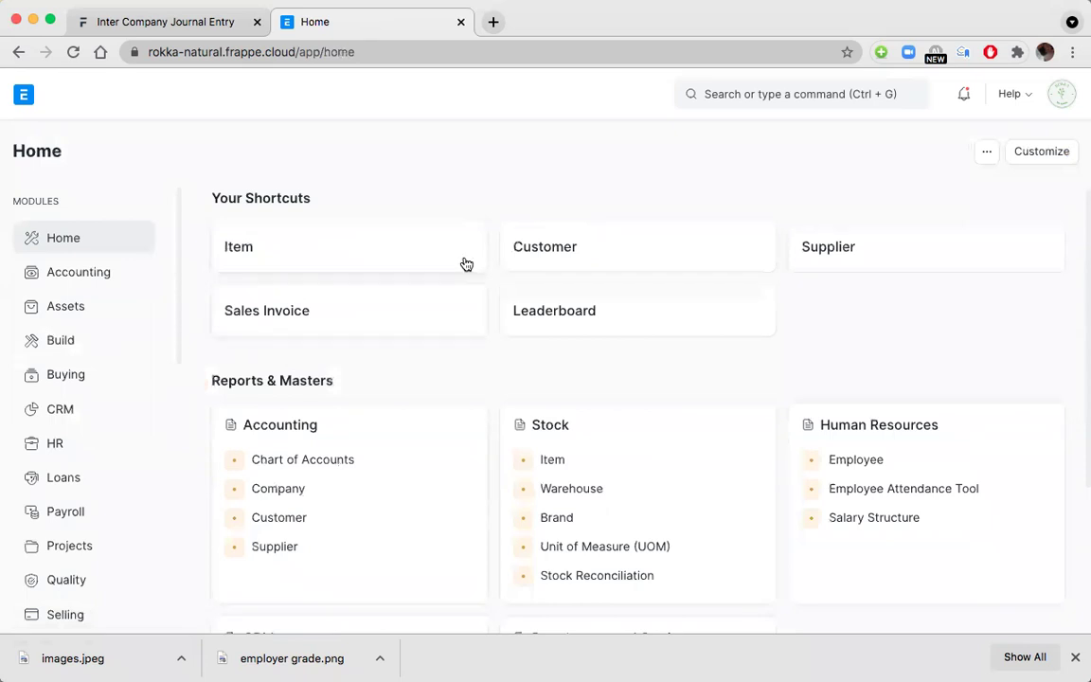
scroll(360, 348, "down", 2)
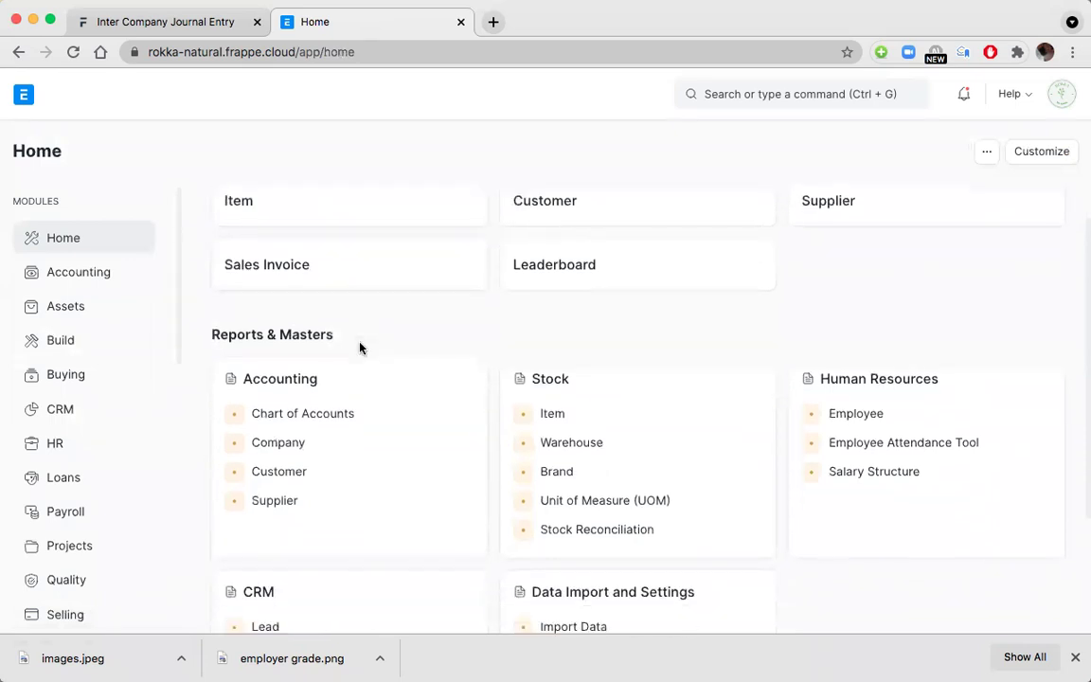
left_click(85, 272)
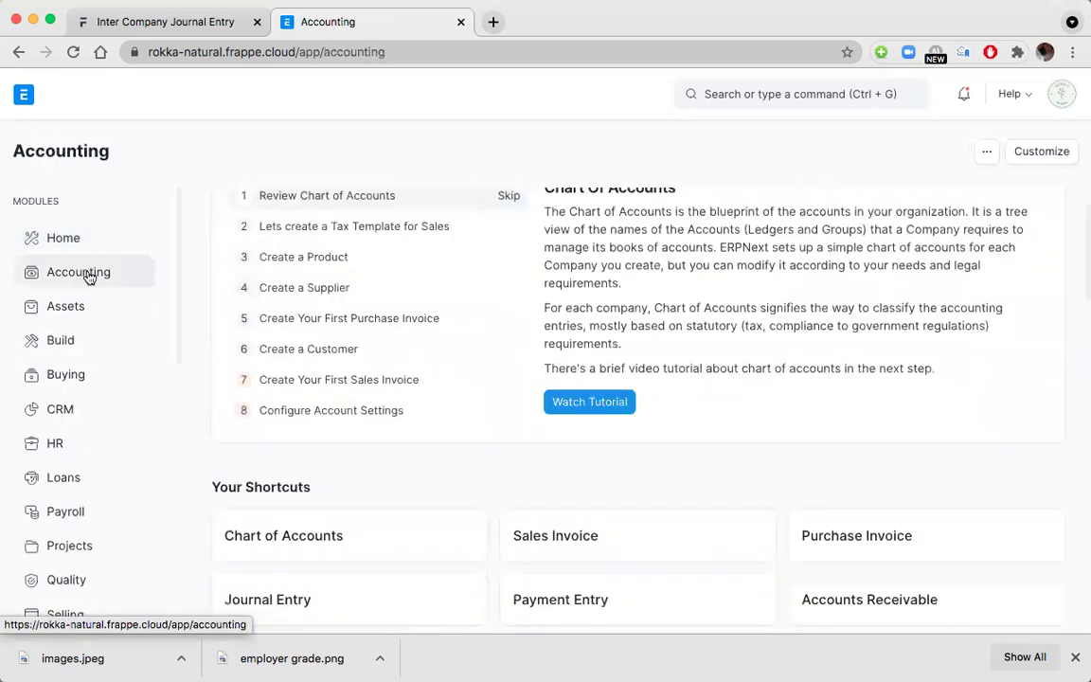
scroll(389, 409, "down", 3)
left_click(340, 400)
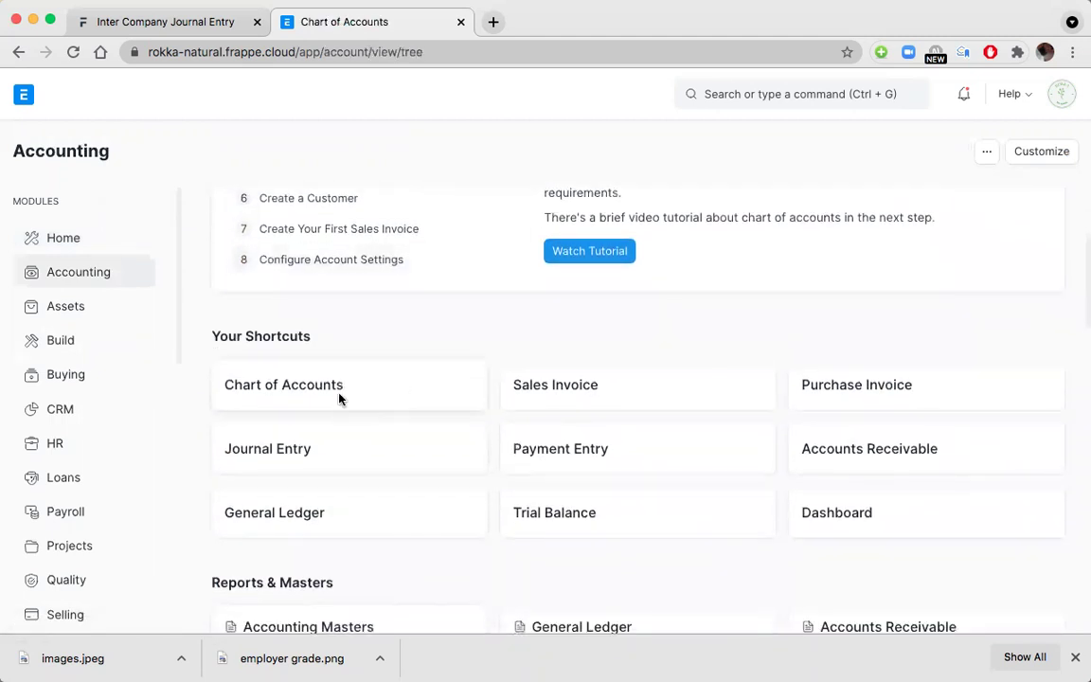
Open the Journal Entry list of the Accounting module.
left_click(24, 97)
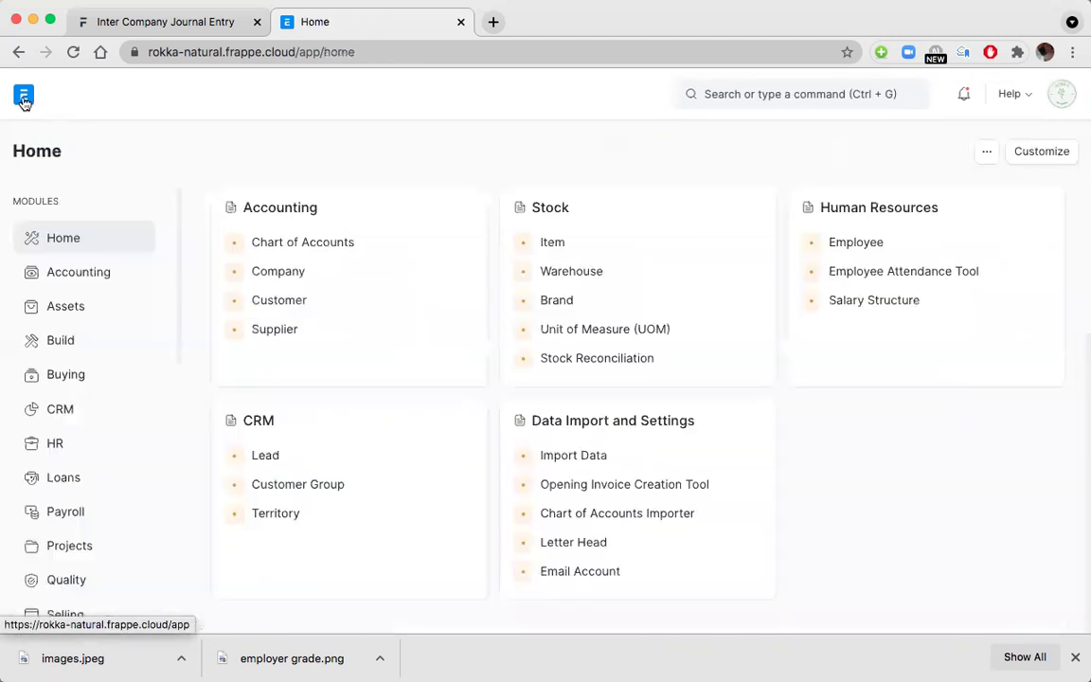
left_click(85, 278)
left_click(315, 448)
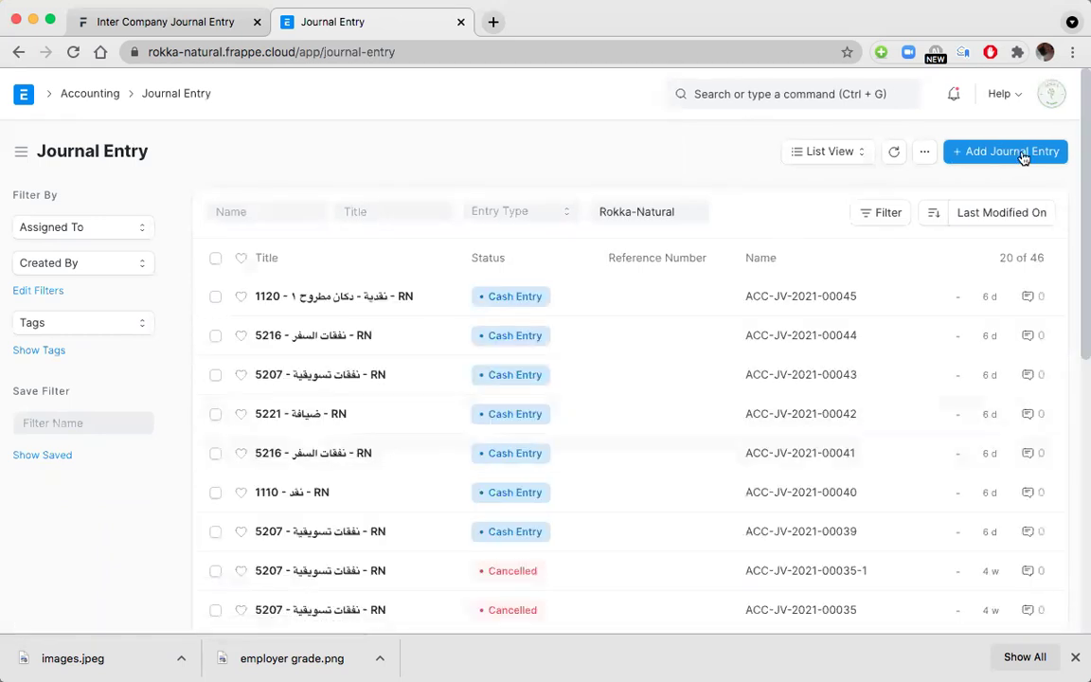
Try the Cash Entry and Opening Entry types on a new journal entry, and return to the journal entry list.
left_click(1039, 151)
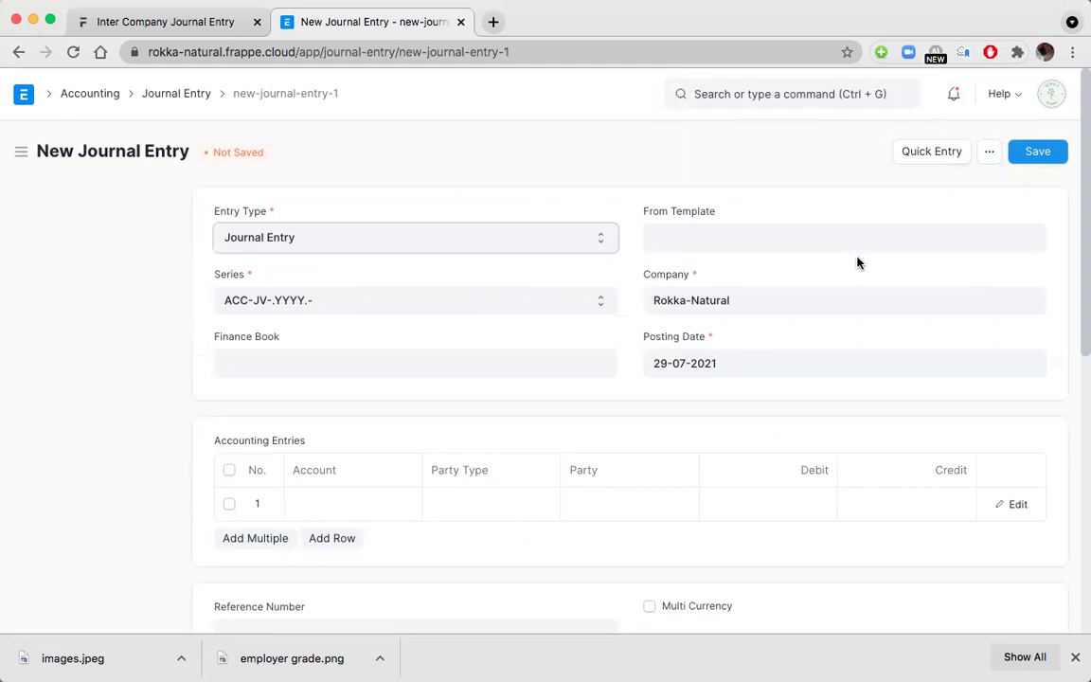
left_click(516, 242)
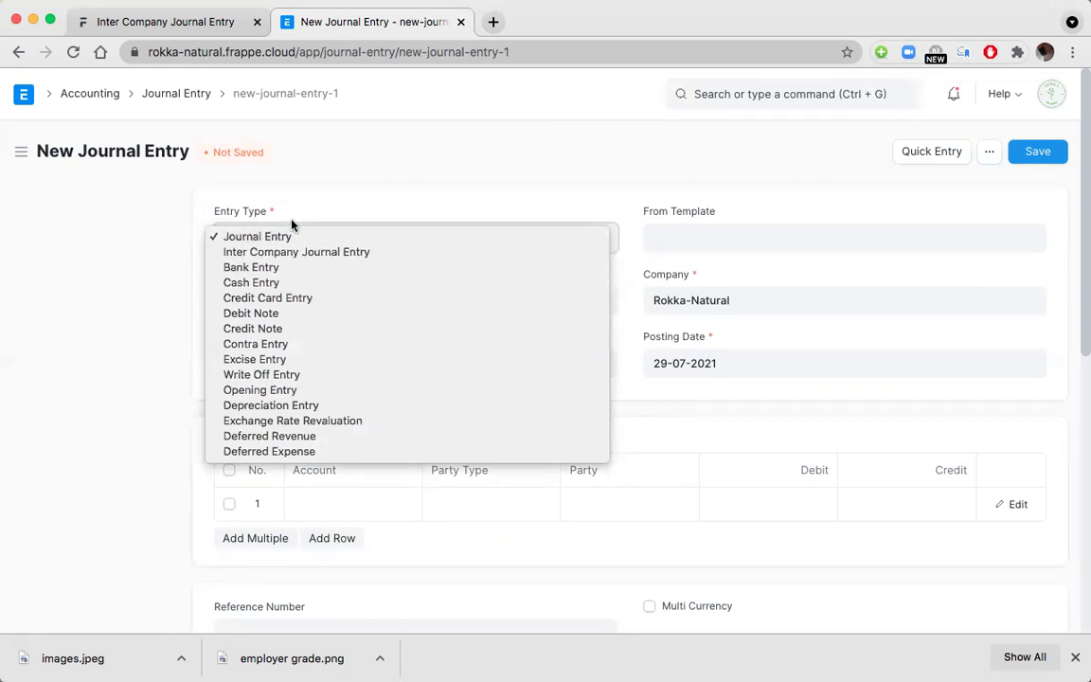
left_click(280, 284)
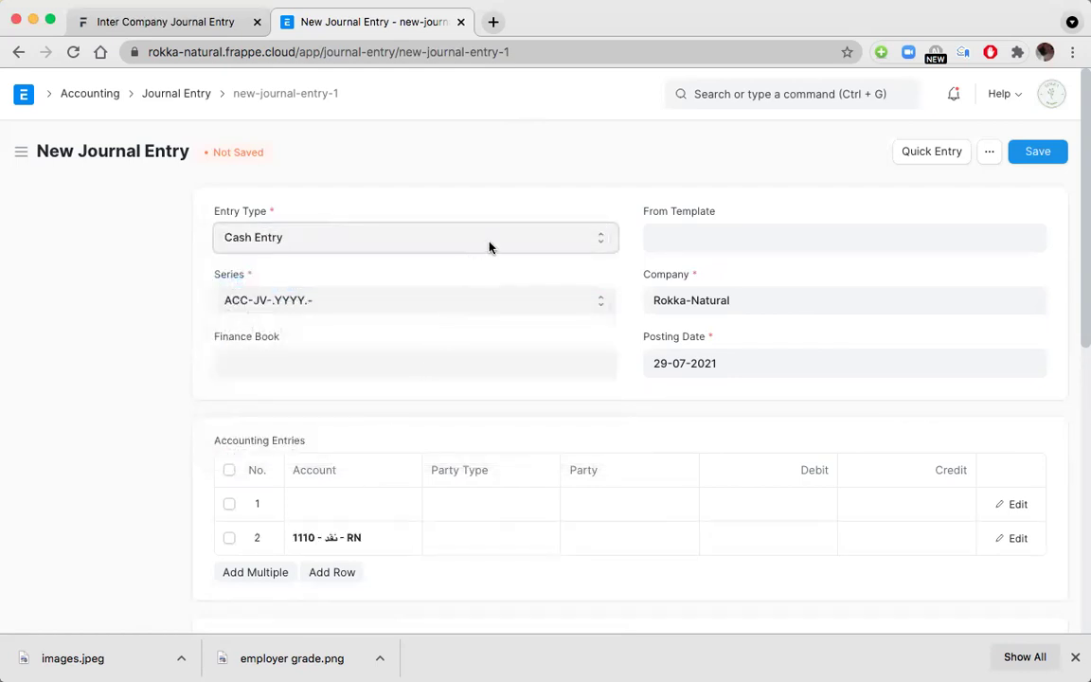
left_click(514, 246)
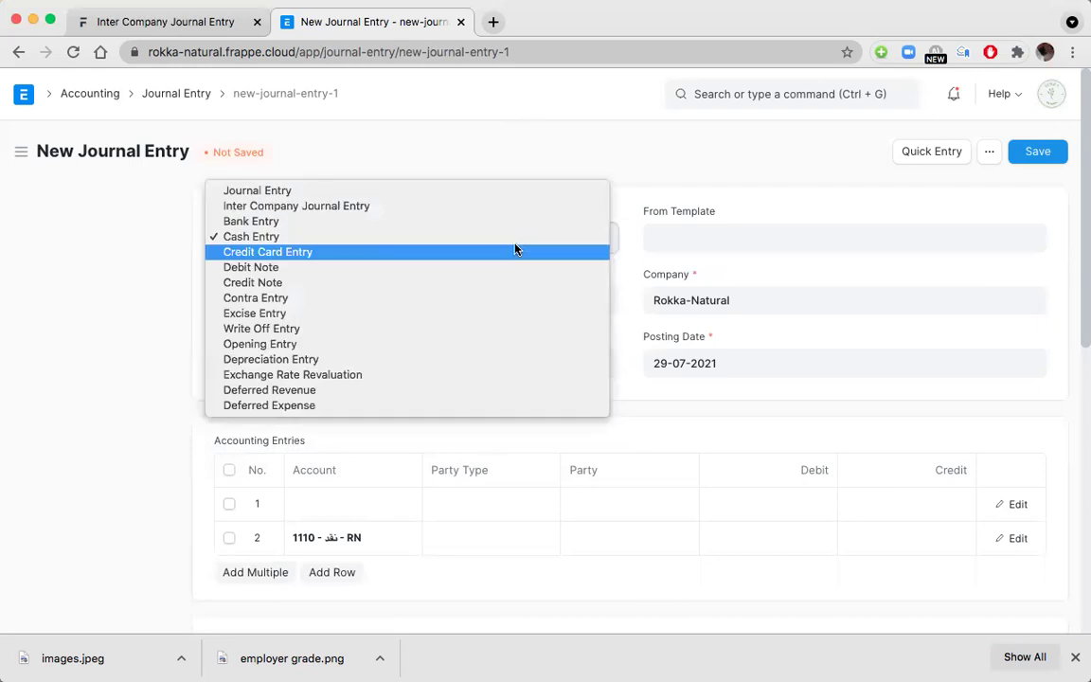
left_click(336, 347)
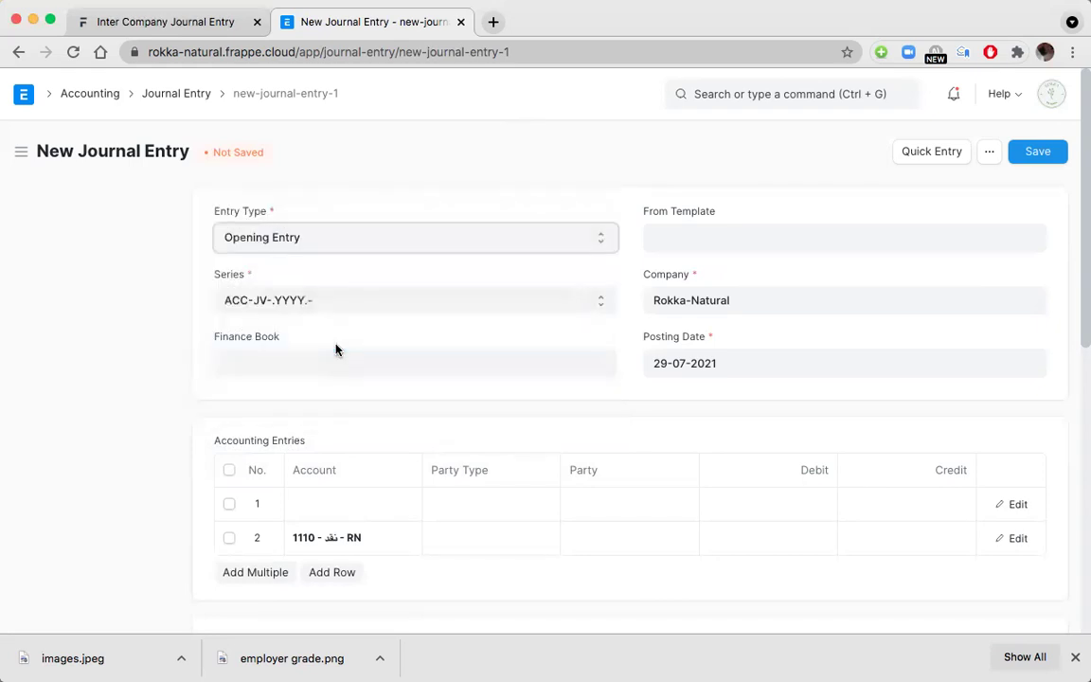
scroll(492, 476, "down", 1)
scroll(490, 474, "up", 1)
left_click(18, 52)
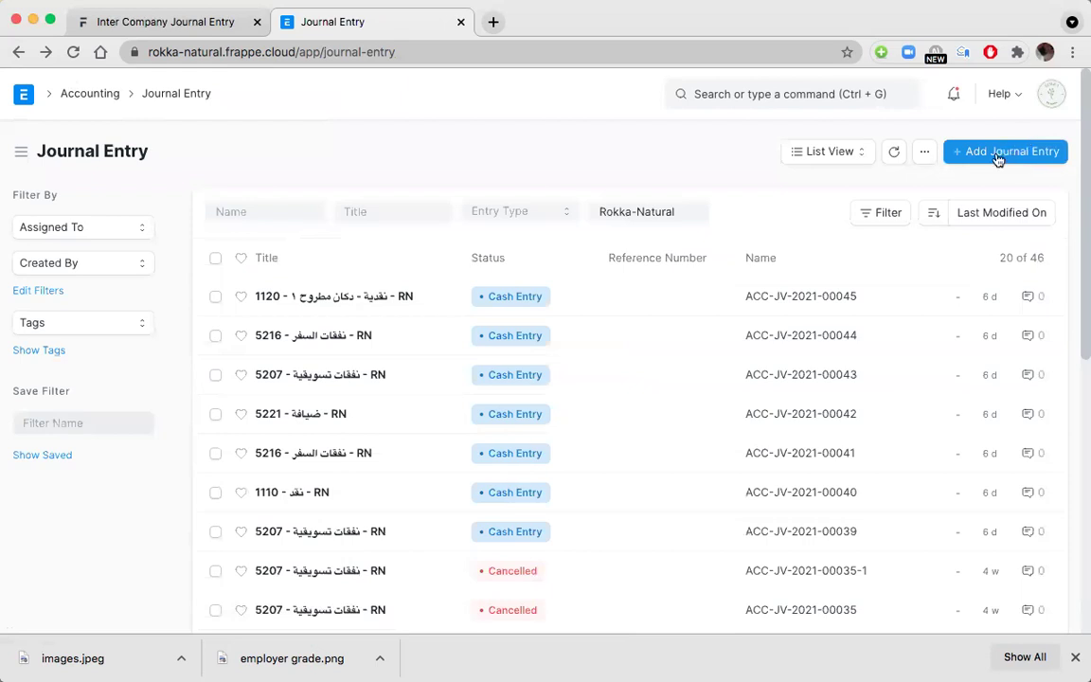
Create a new journal entry with the entry type Opening Entry and review the account rows in its accounting entries.
left_click(1000, 153)
left_click(401, 248)
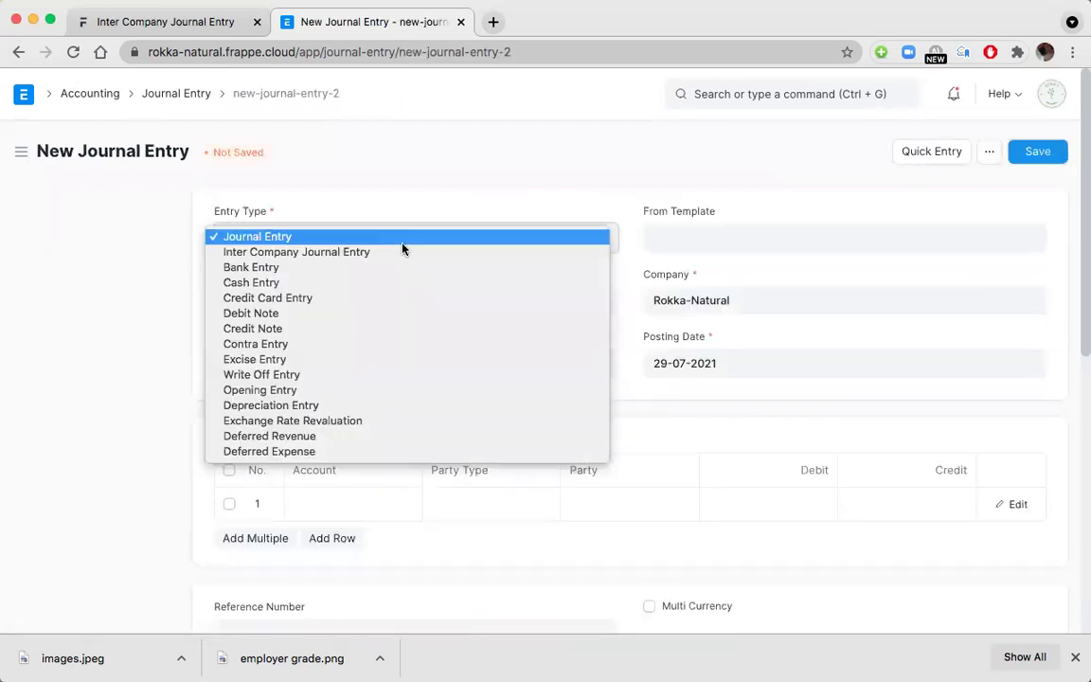
left_click(323, 392)
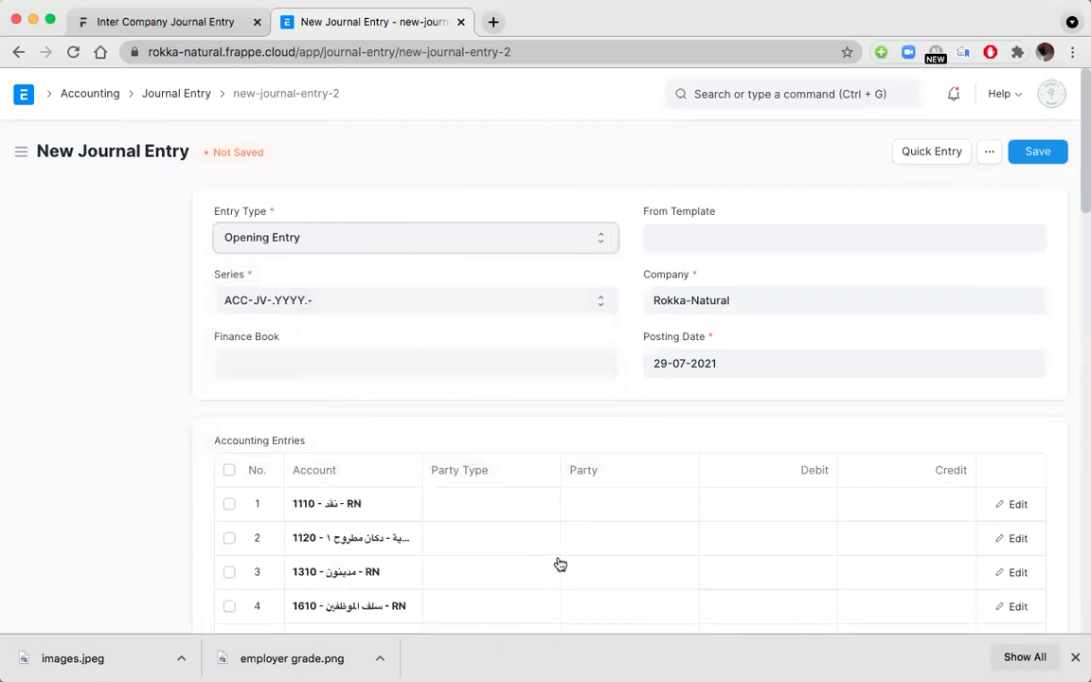
scroll(559, 564, "down", 5)
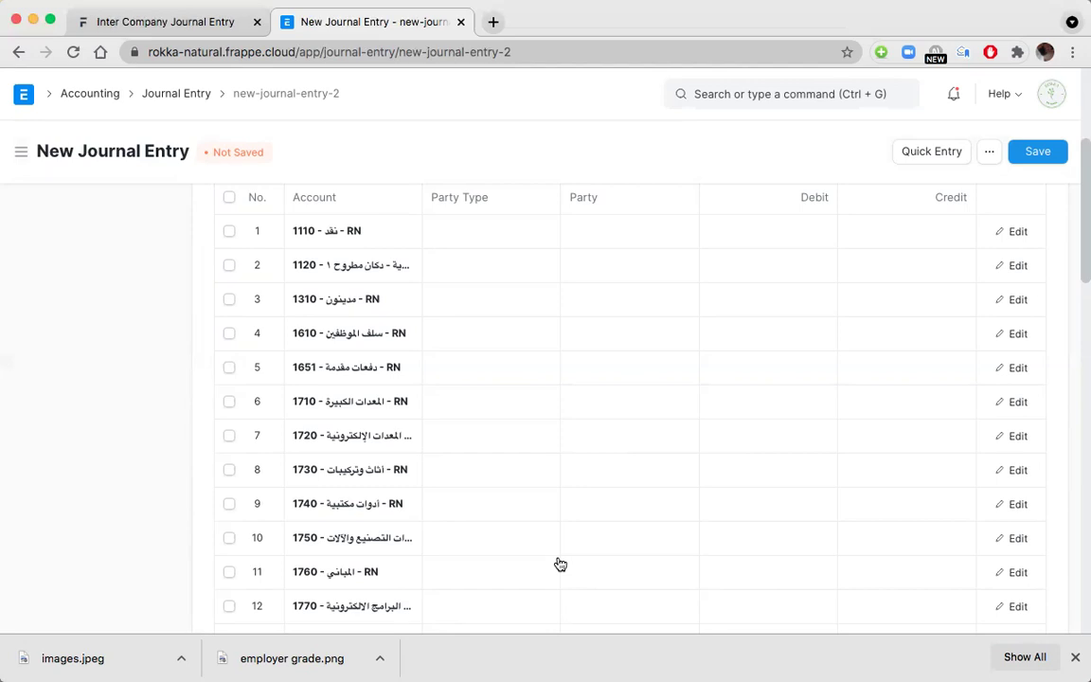
scroll(560, 565, "down", 6)
scroll(561, 565, "up", 10)
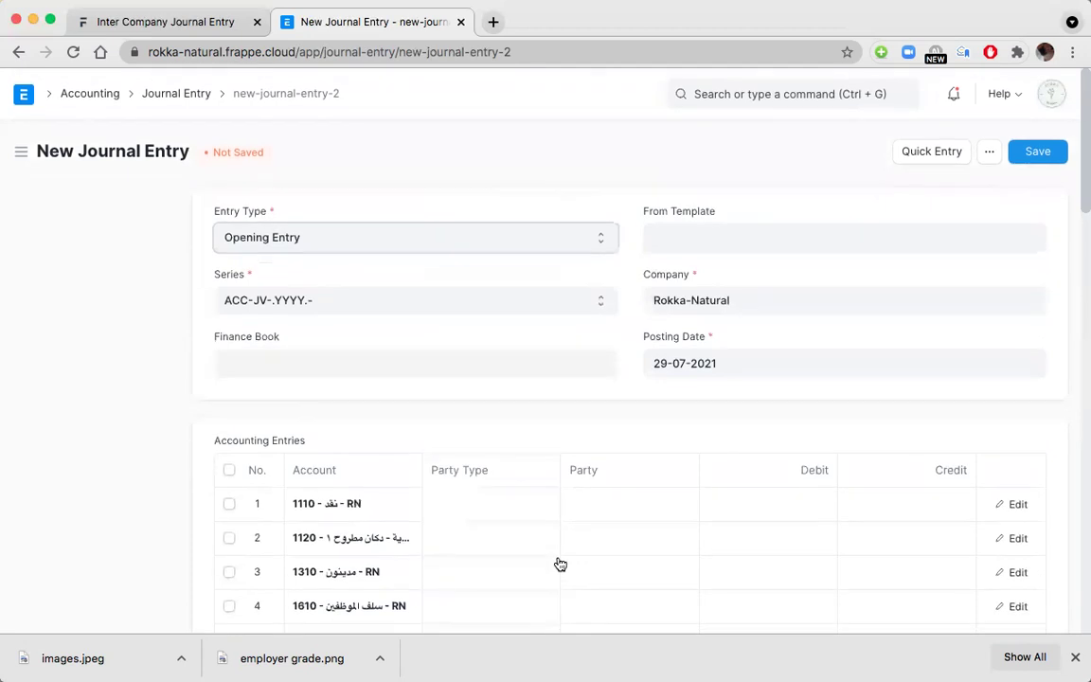
scroll(561, 564, "down", 2)
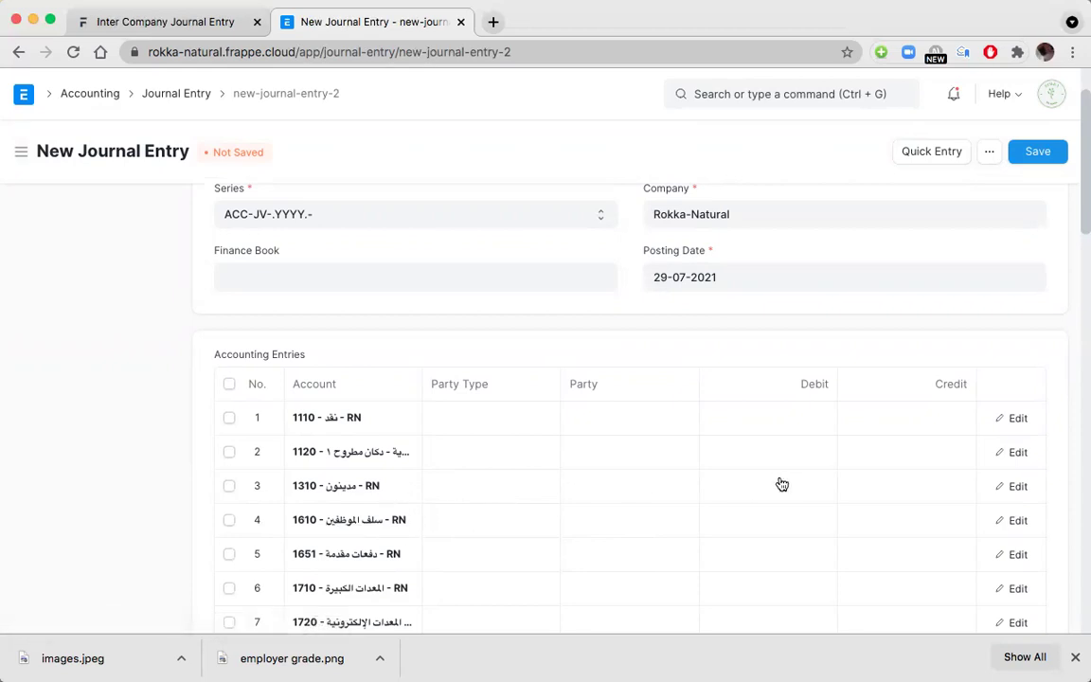
Enter a debit of 999 in the 1310 receivables row and set its party type to Customer.
left_click(745, 481)
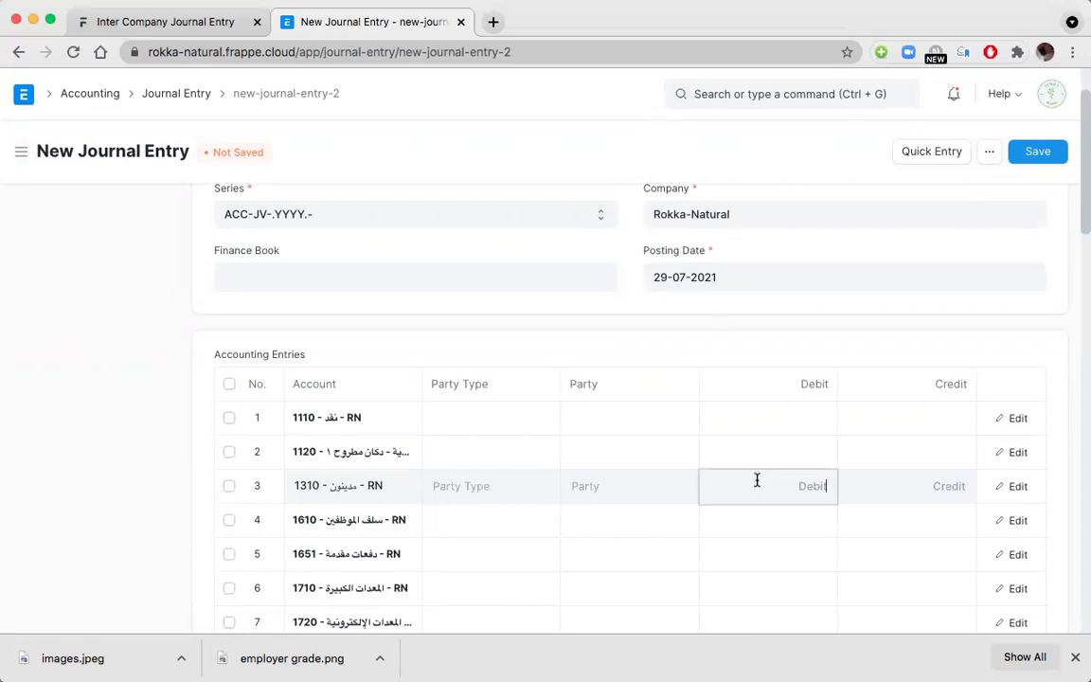
type("0999")
left_click(609, 520)
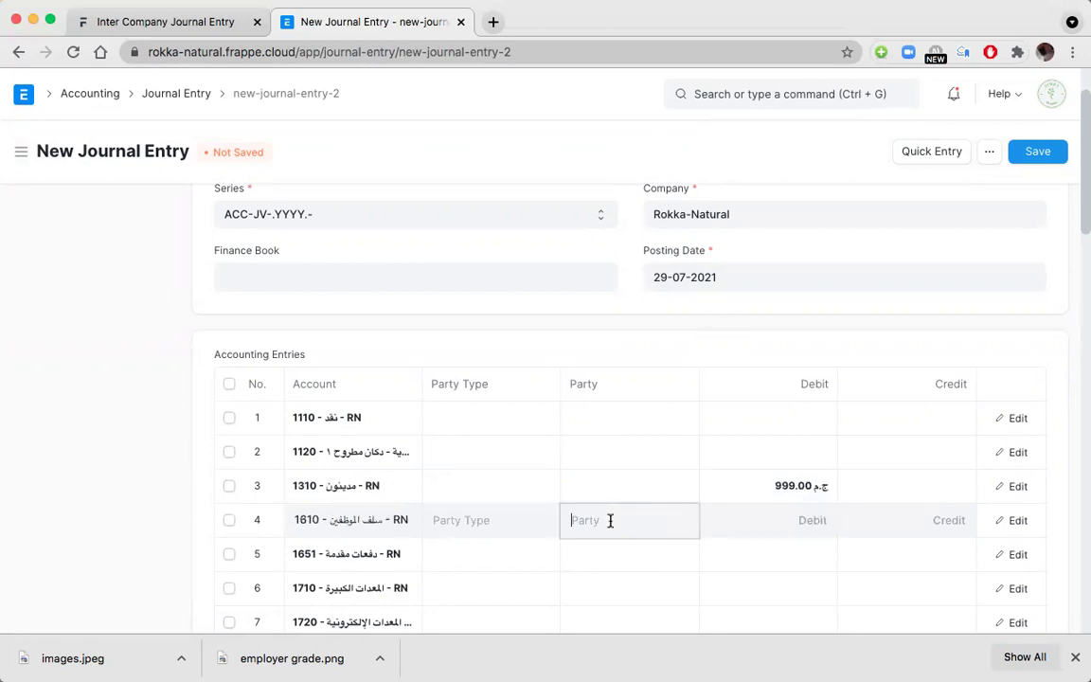
left_click(508, 485)
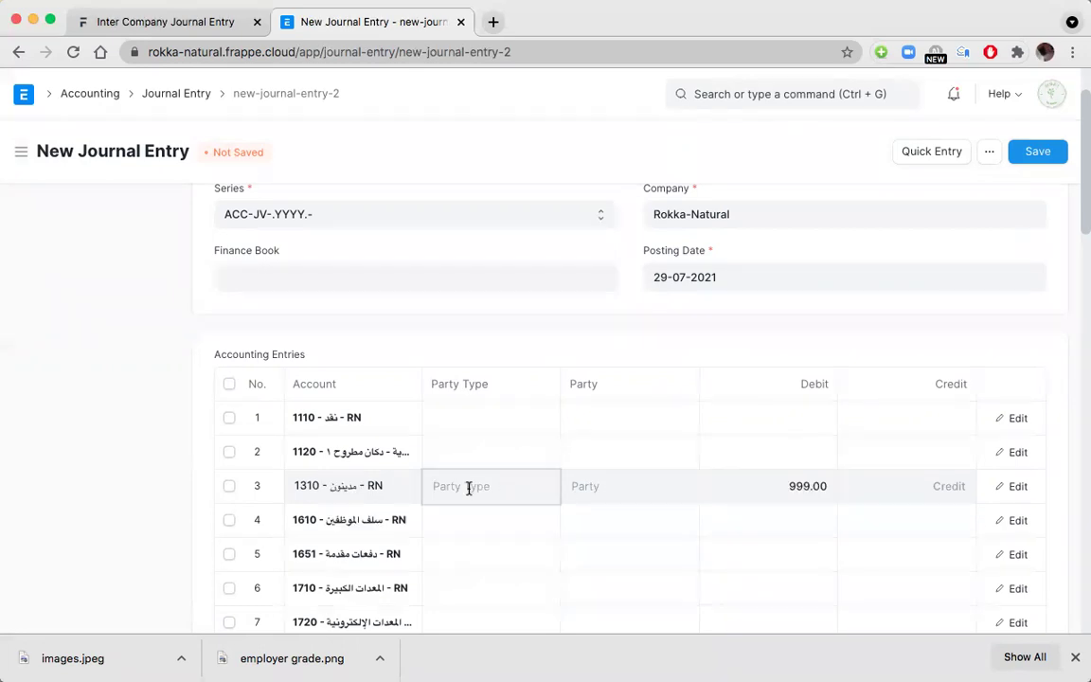
left_click(468, 488)
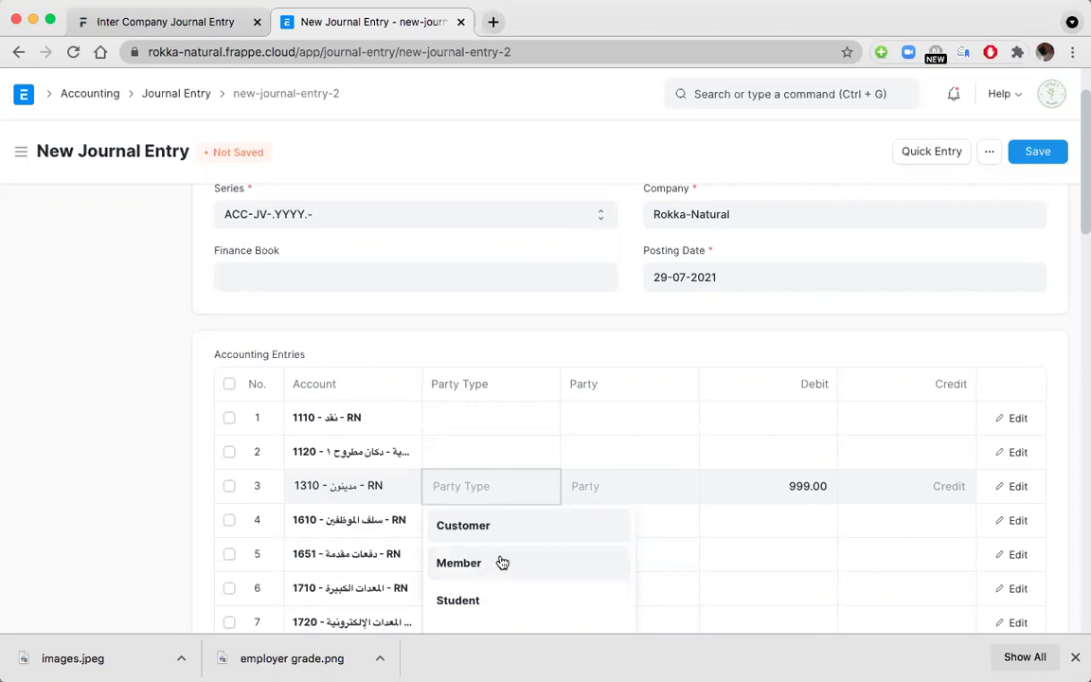
left_click(485, 527)
Review the customers offered as the party for the 1310 receivables row.
left_click(609, 488)
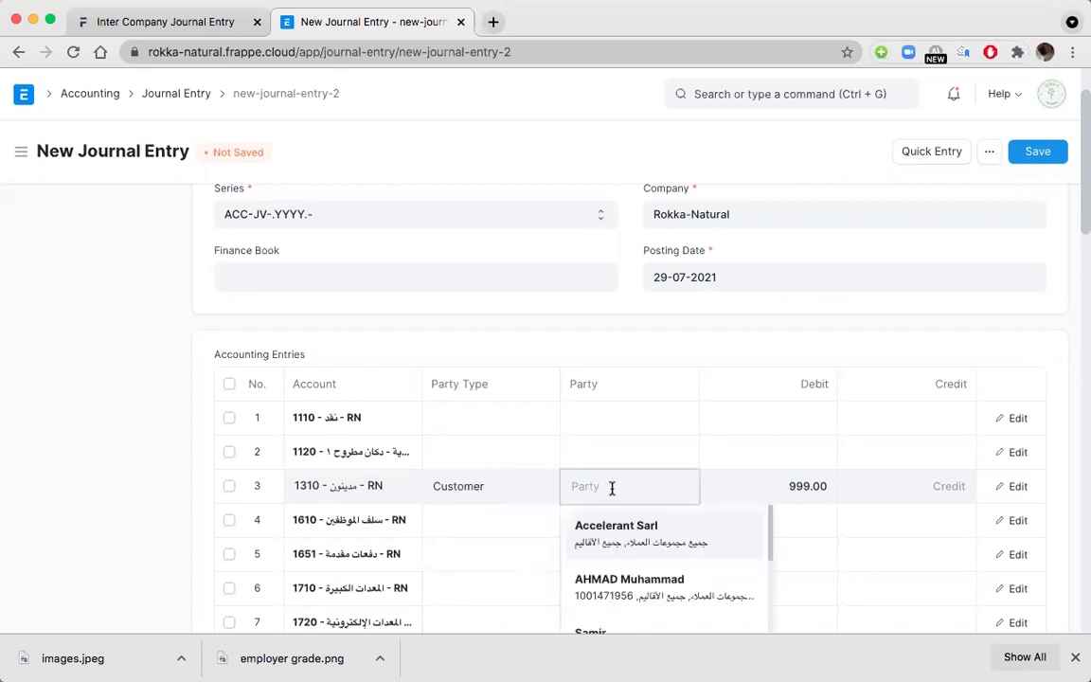
left_click(743, 475)
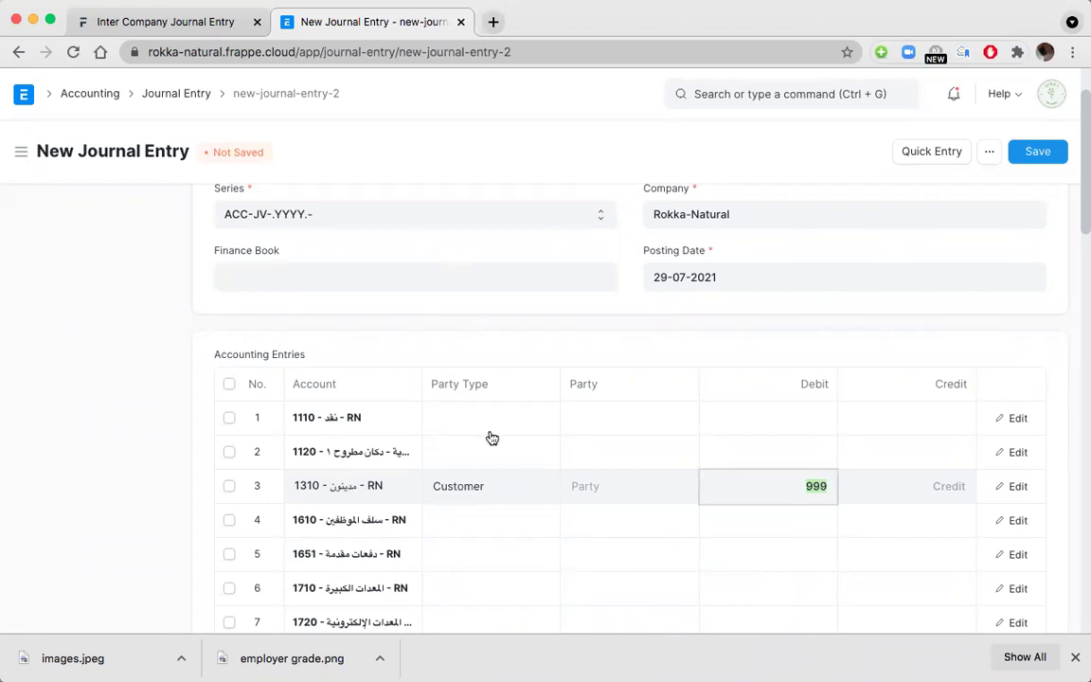
left_click(516, 479)
left_click(633, 509)
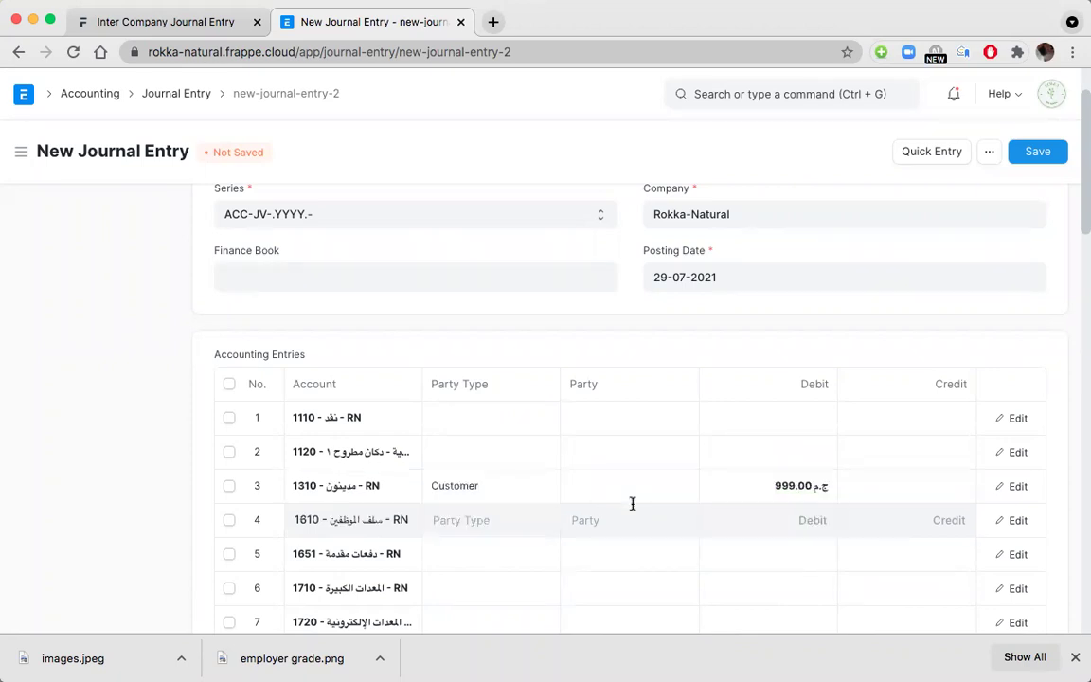
left_click(648, 476)
Set the party type of the 1610 employee advances row to Employee.
left_click(468, 524)
left_click(597, 516)
left_click(493, 520)
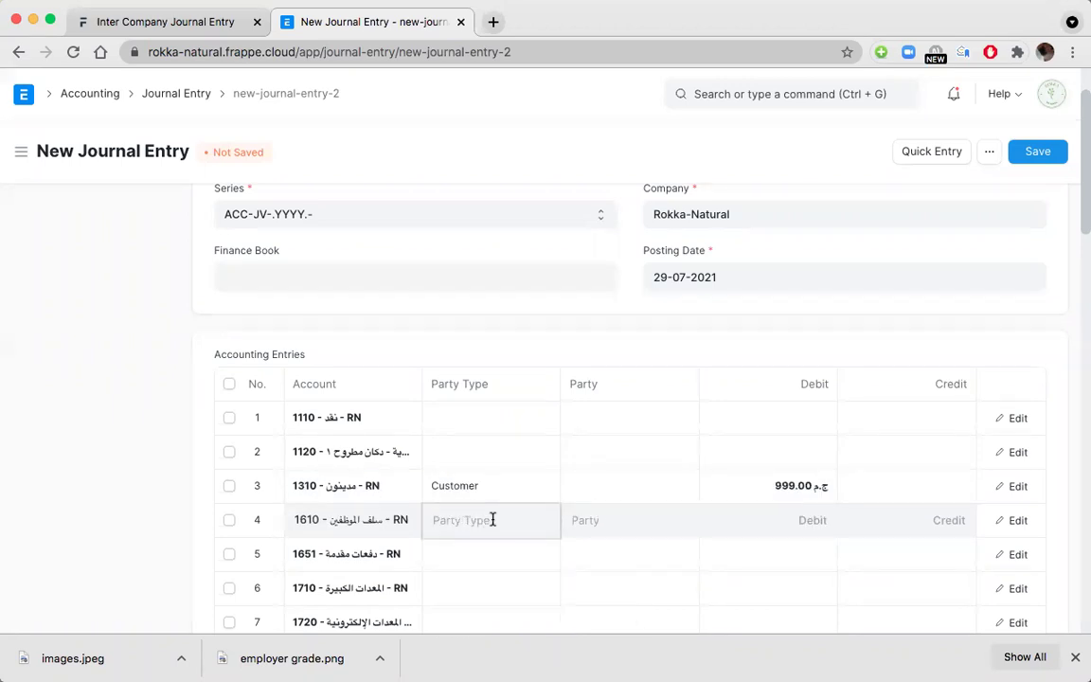
left_click(472, 571)
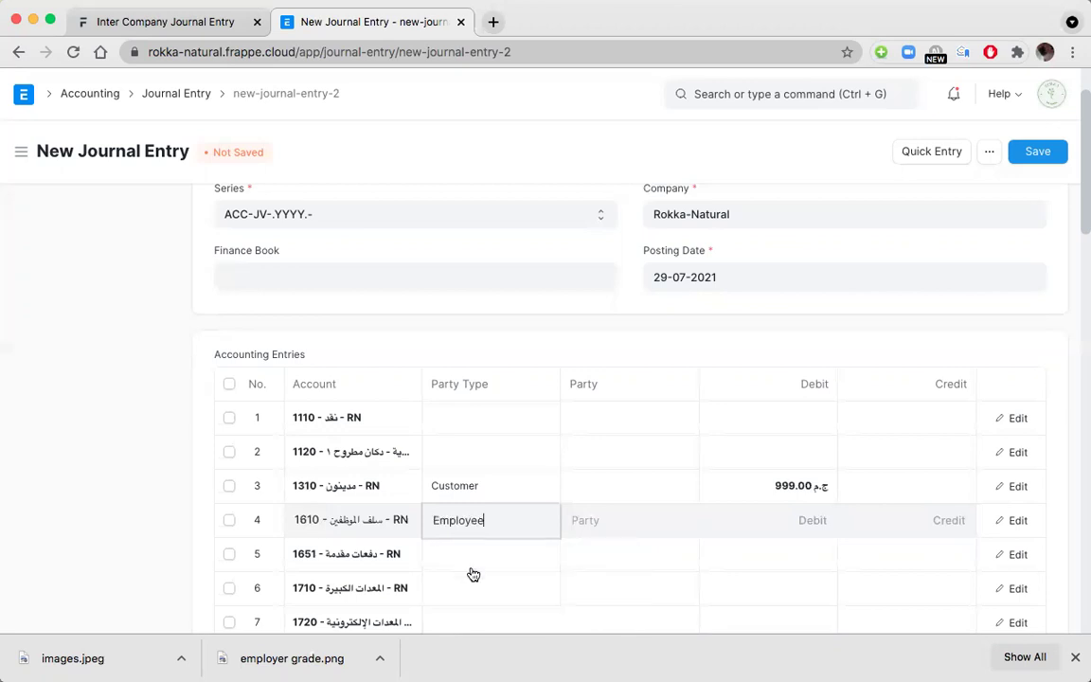
left_click(622, 518)
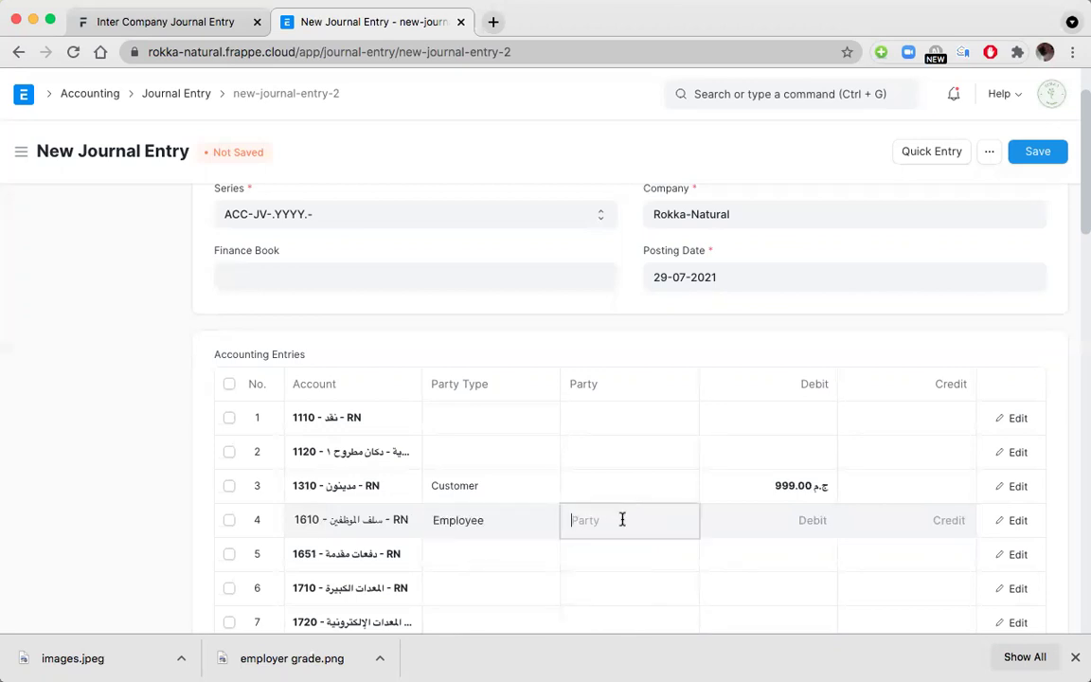
left_click(737, 519)
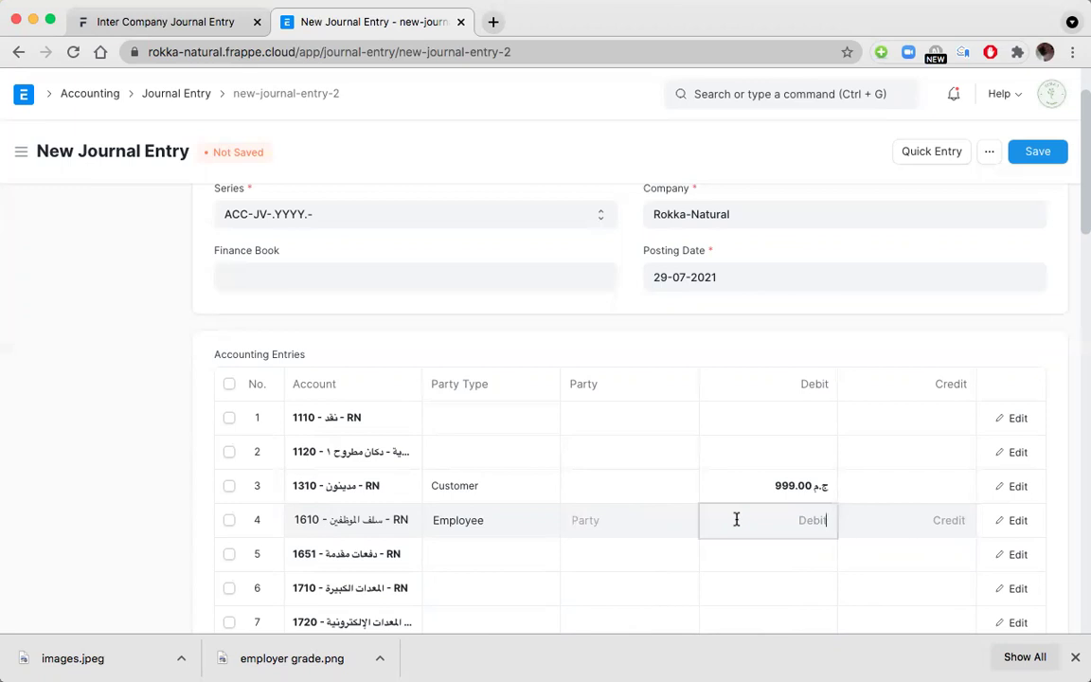
Examine the asset and liability account rows in the opening entry's accounting entries table.
scroll(736, 519, "down", 8)
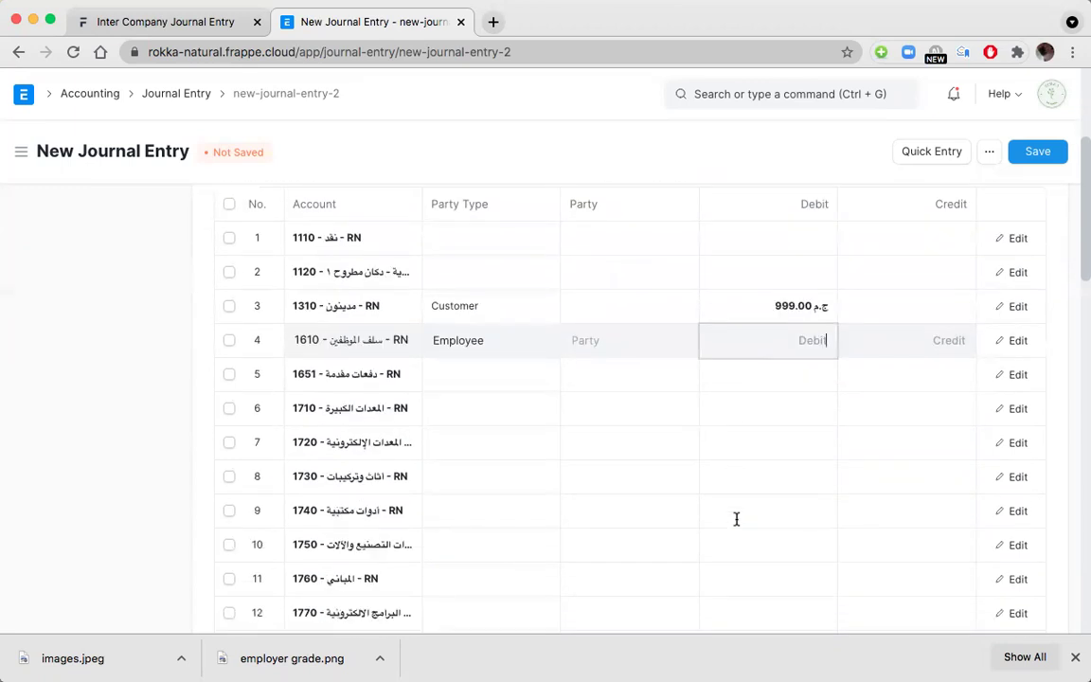
scroll(738, 525, "down", 1)
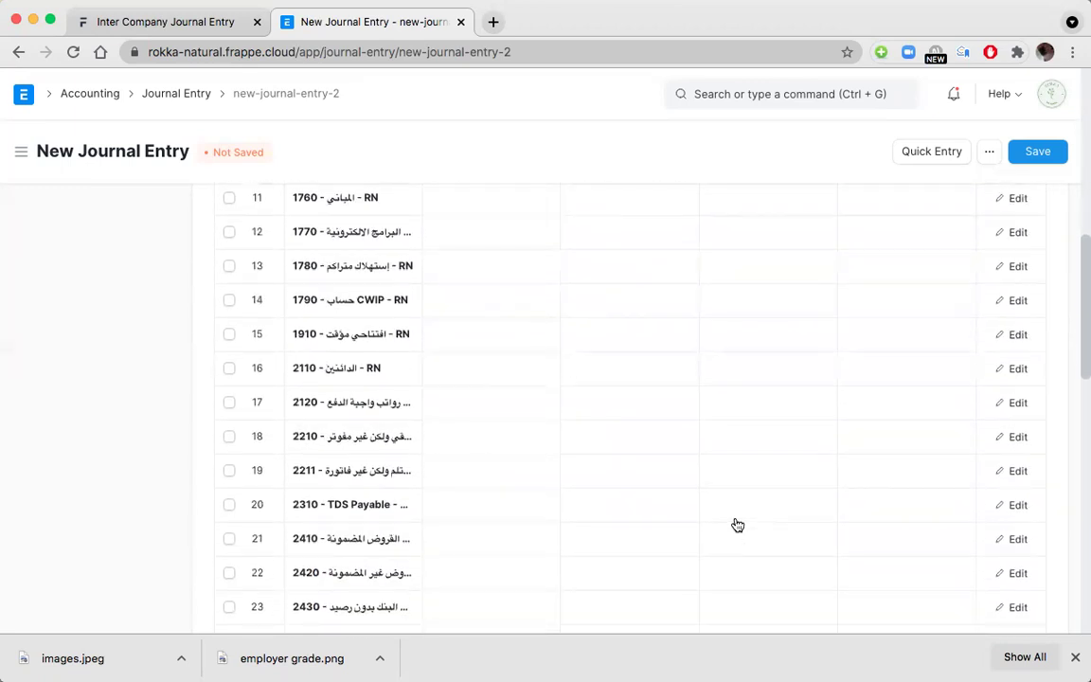
scroll(738, 525, "up", 9)
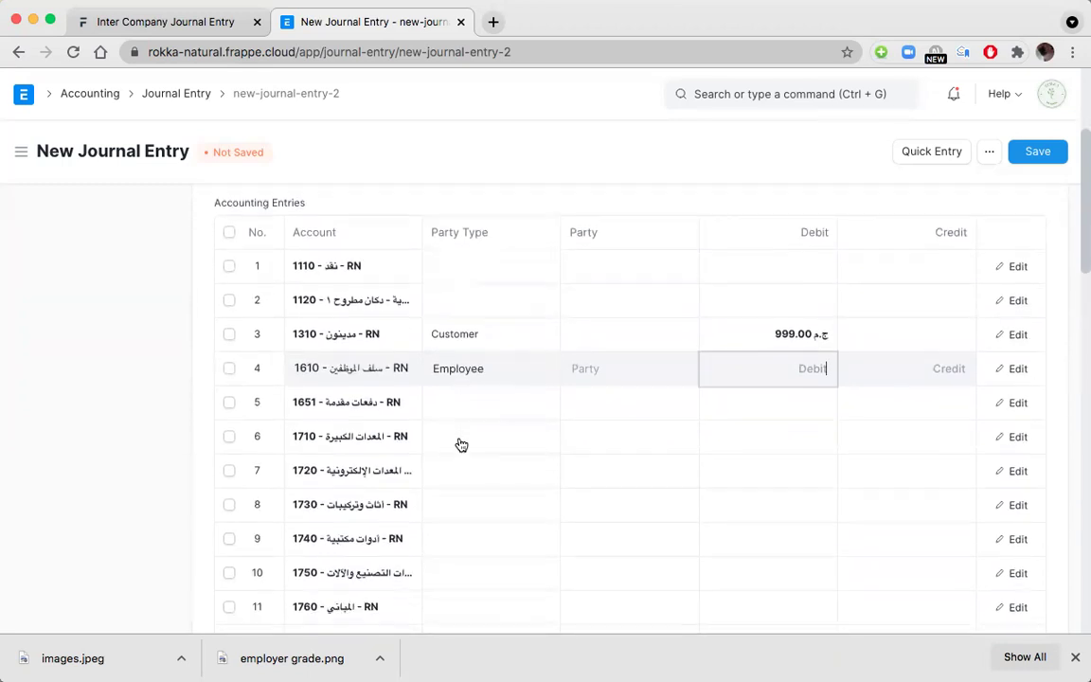
scroll(461, 444, "down", 2)
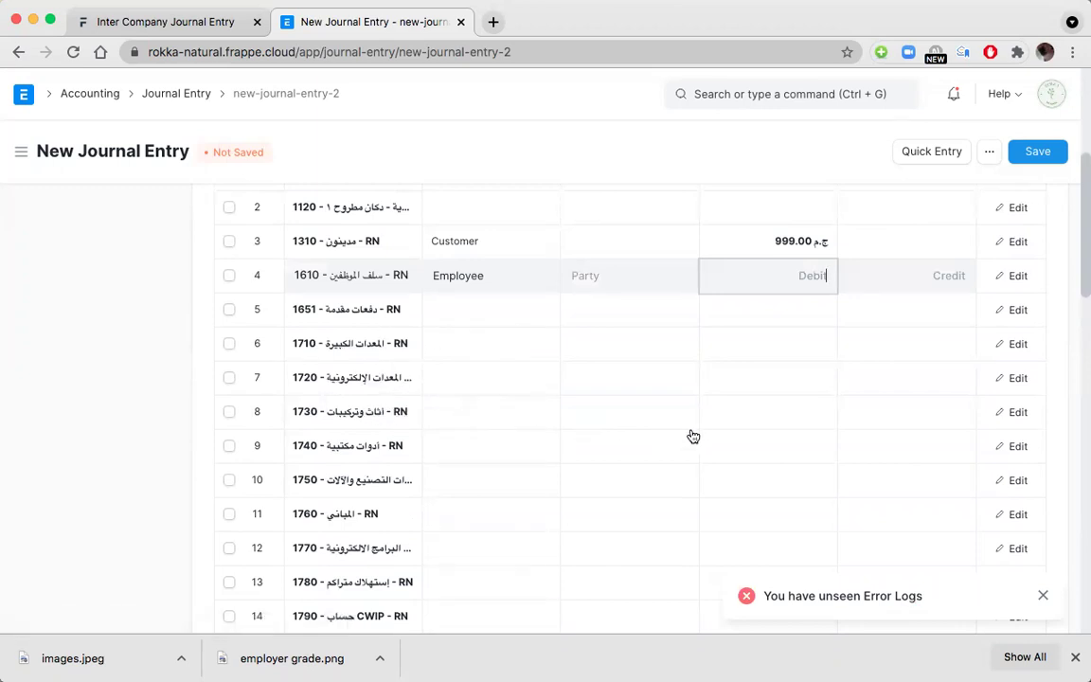
left_click(751, 409)
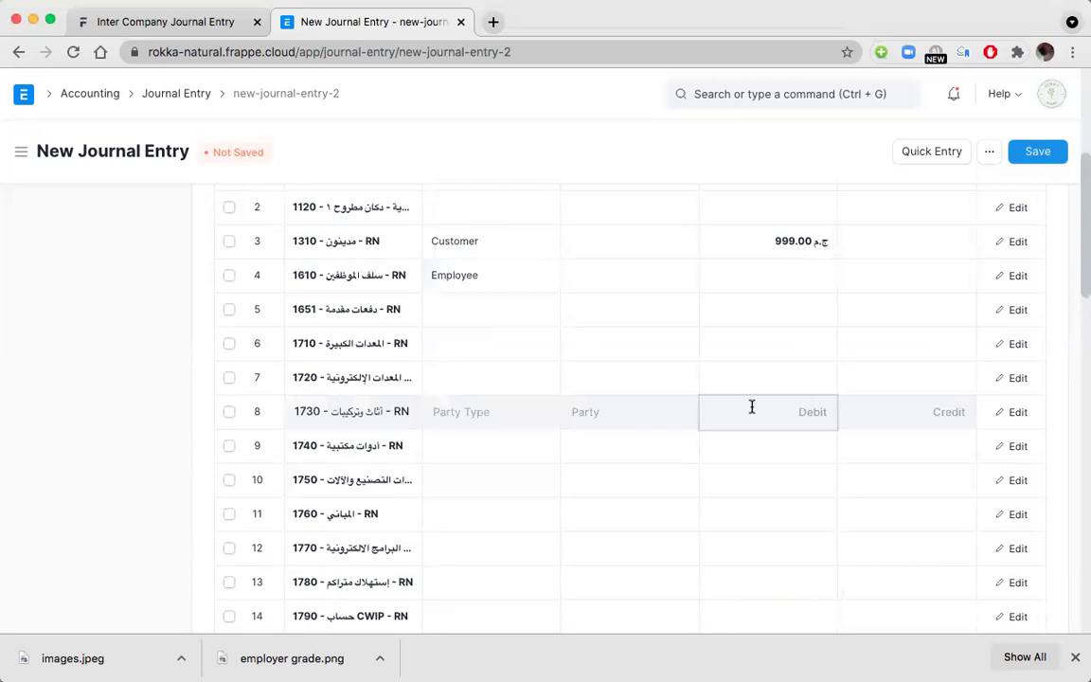
left_click(638, 453)
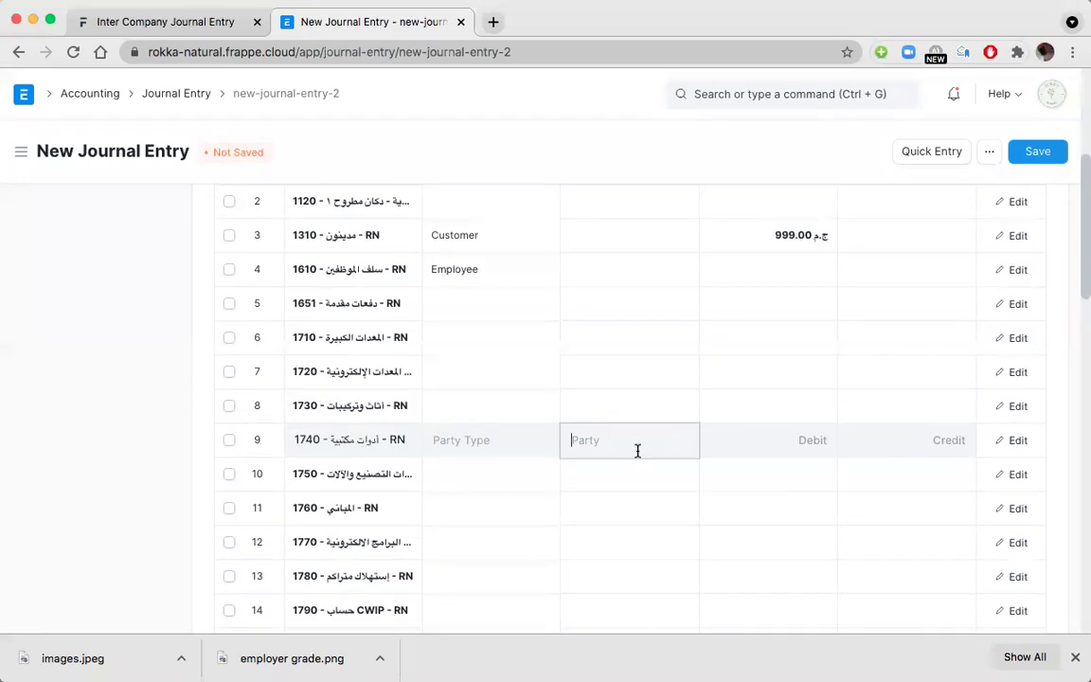
scroll(421, 440, "down", 3)
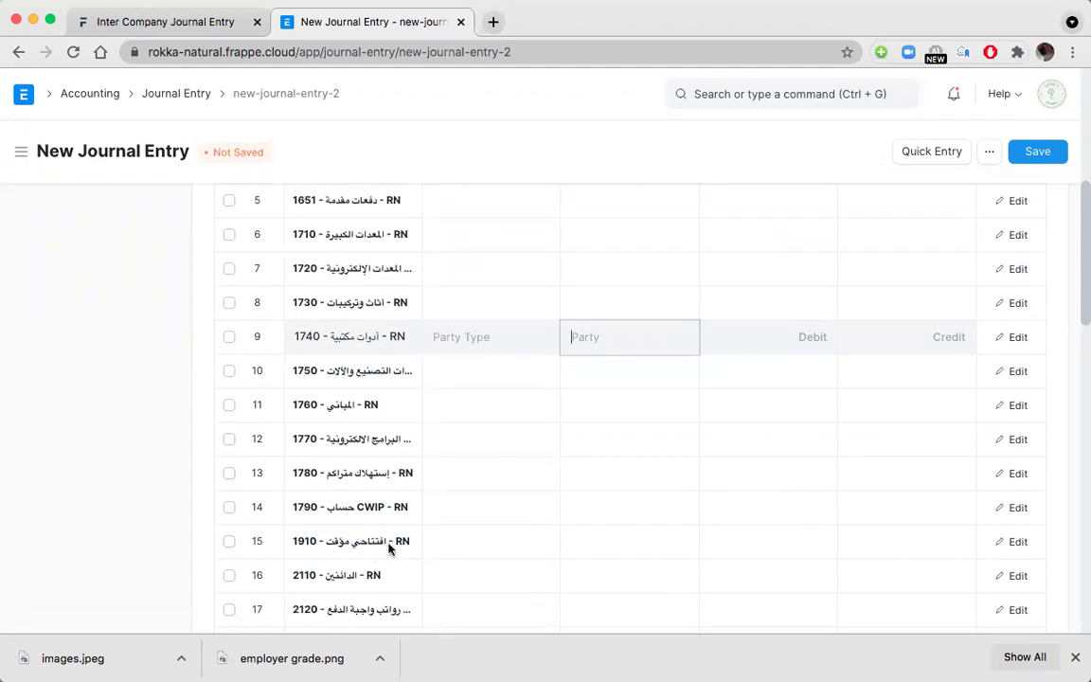
scroll(389, 547, "up", 10)
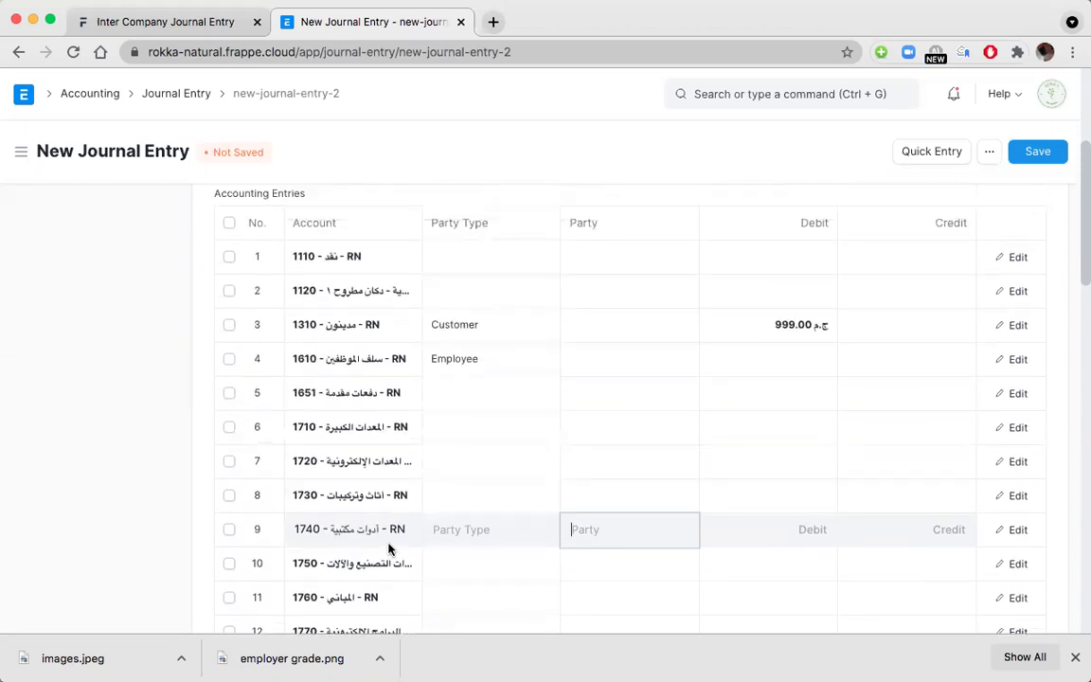
scroll(388, 547, "down", 1)
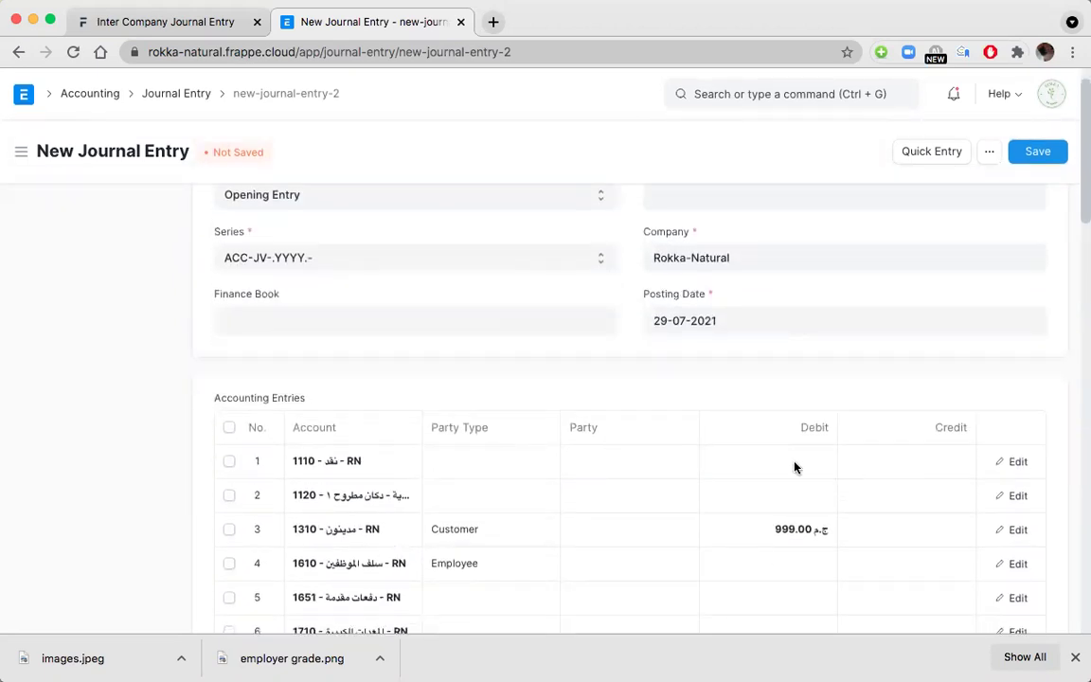
scroll(501, 528, "down", 12)
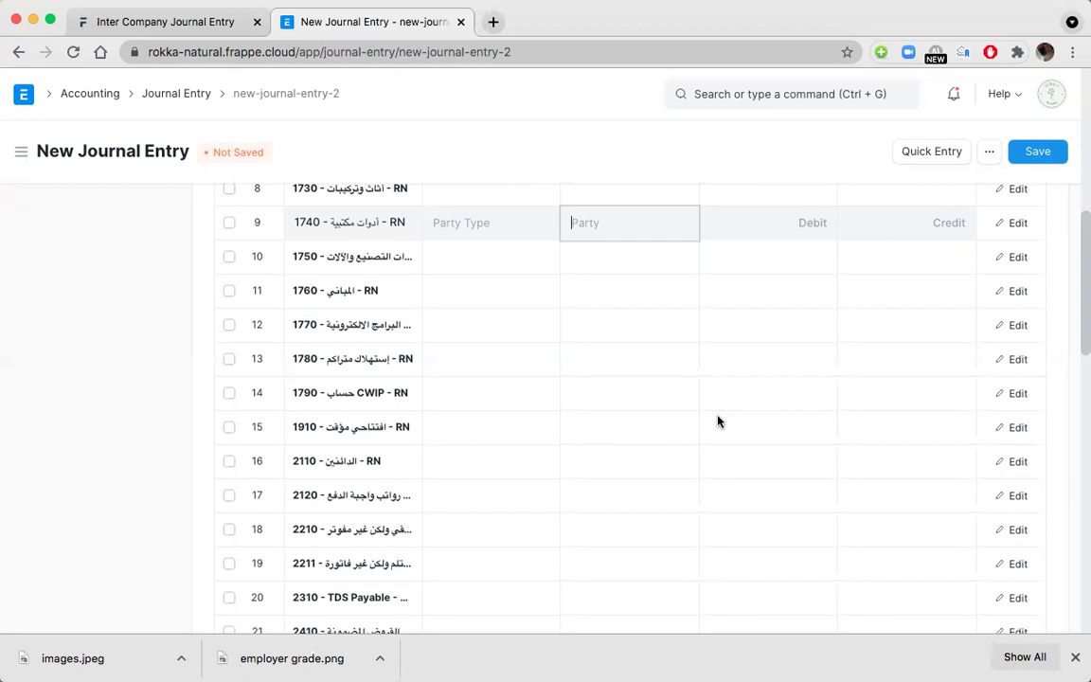
Duplicate the journal entry's browser tab and return to the original opening entry.
right_click(350, 24)
left_click(409, 118)
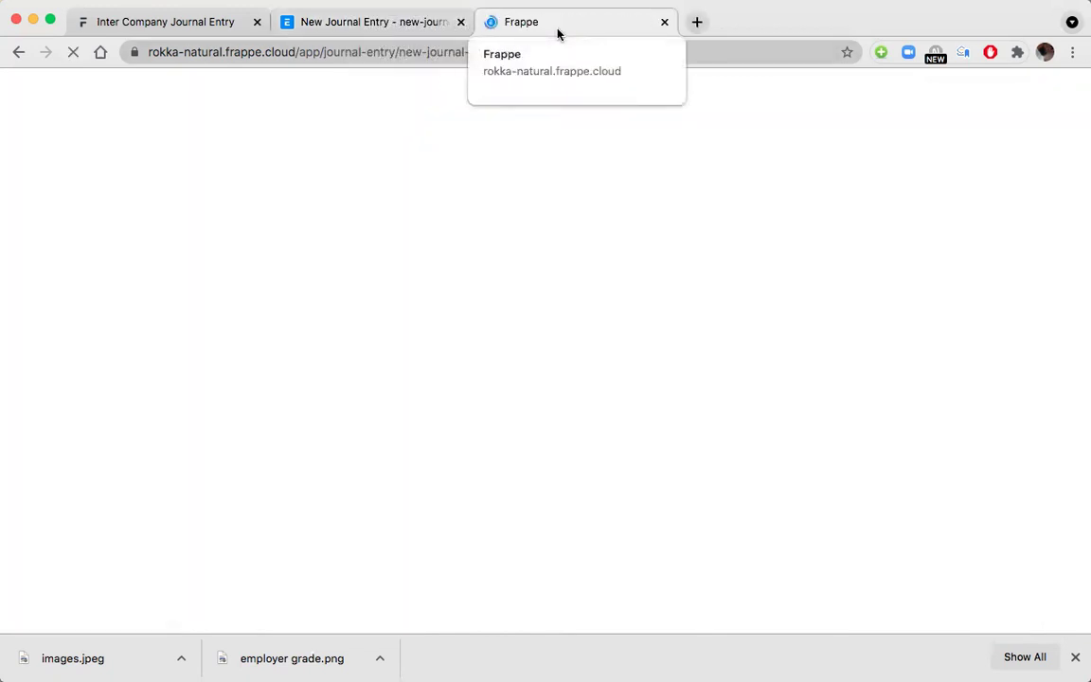
left_click(341, 23)
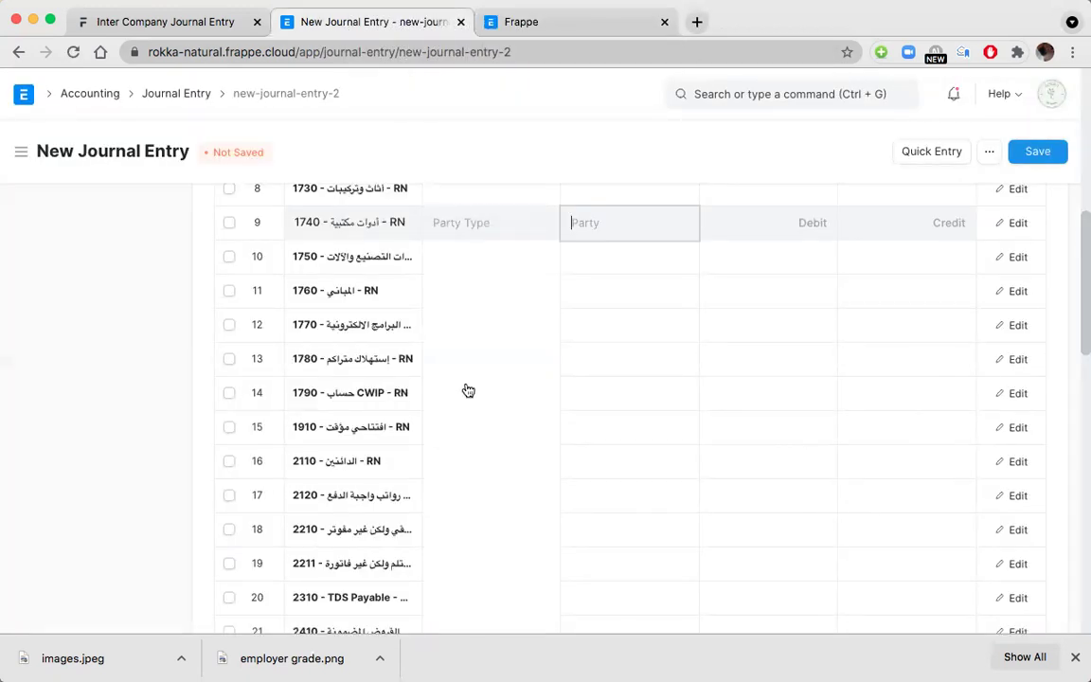
Examine the opening entry's remaining liability, equity and bank account rows and its debit, credit and difference totals.
scroll(465, 389, "down", 2)
scroll(468, 390, "down", 5)
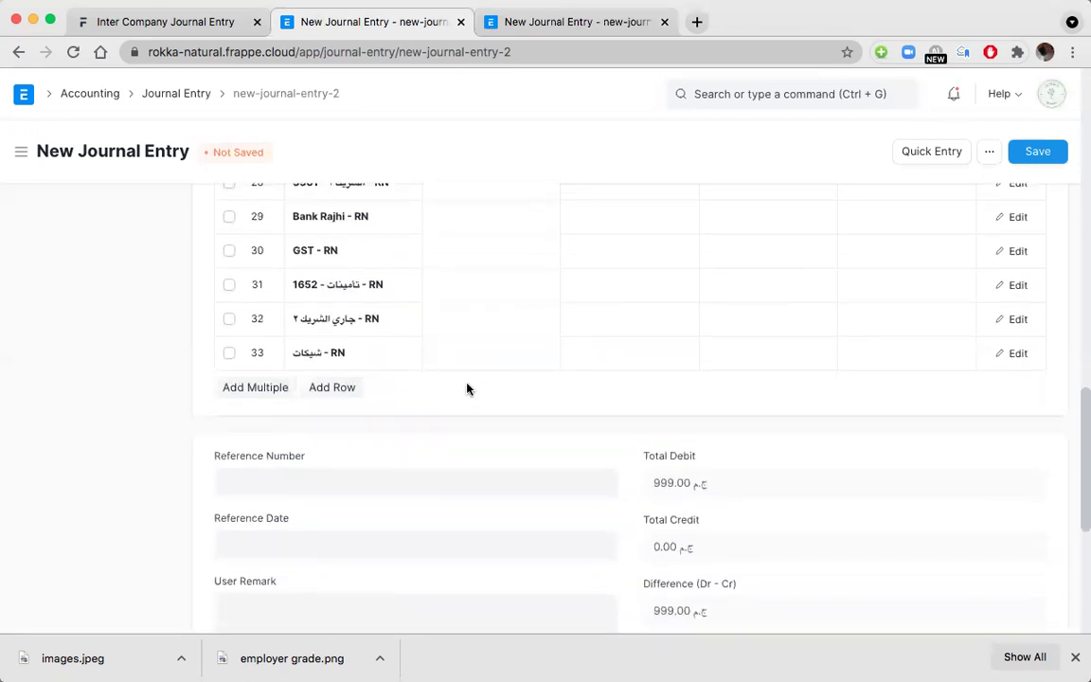
scroll(468, 389, "up", 1)
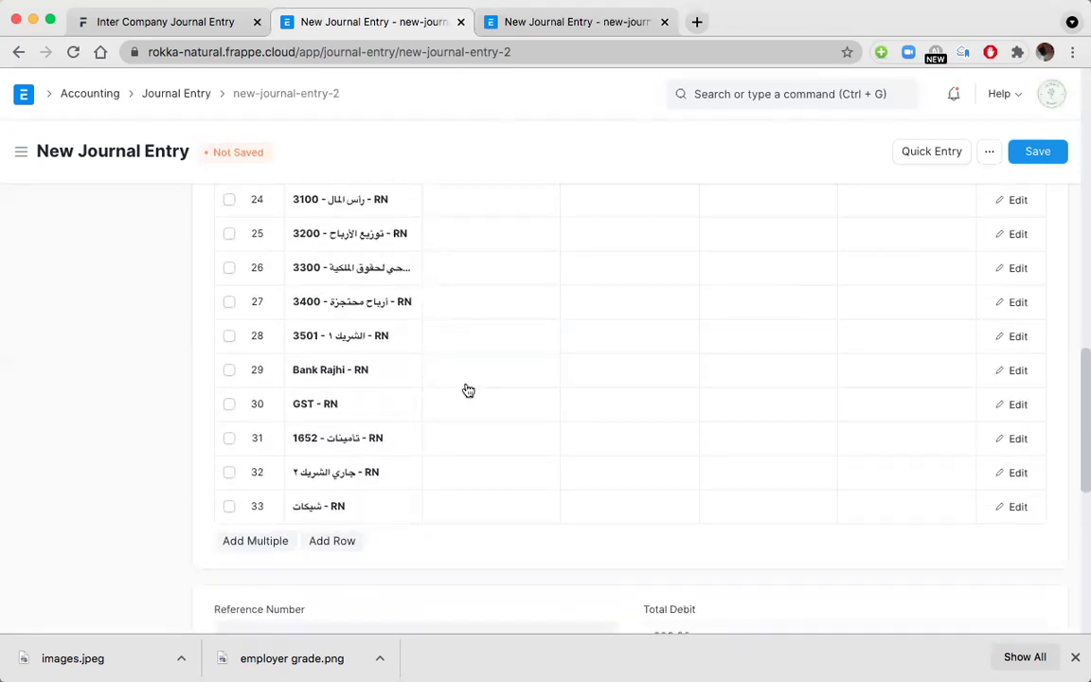
scroll(468, 390, "down", 3)
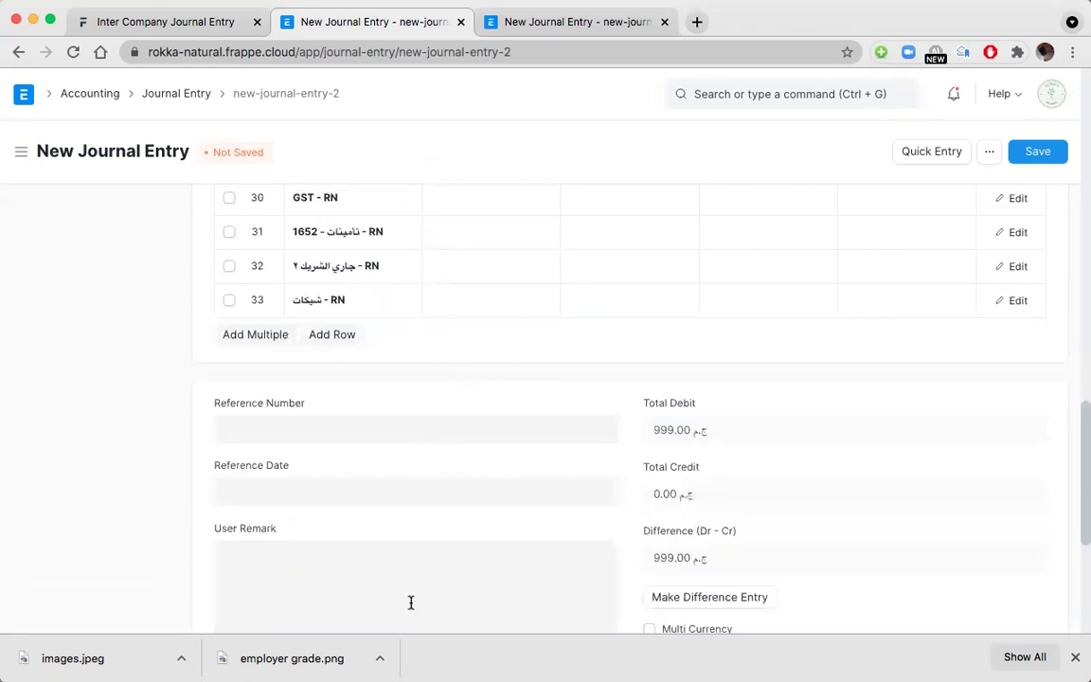
scroll(411, 602, "up", 3)
scroll(589, 395, "up", 2)
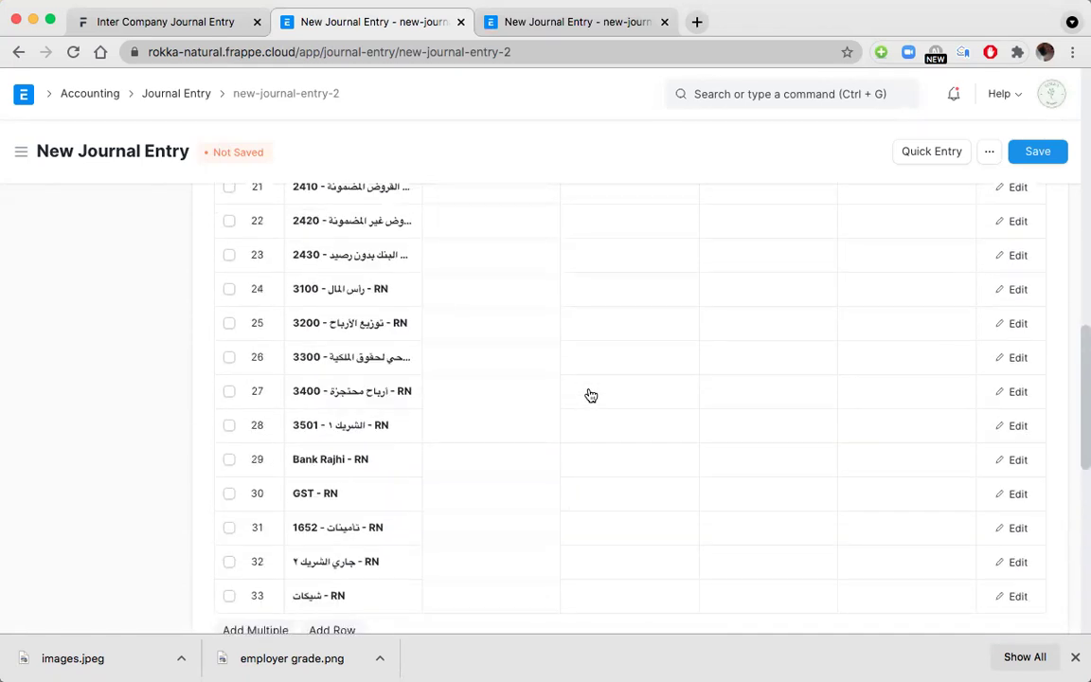
scroll(424, 375, "up", 2)
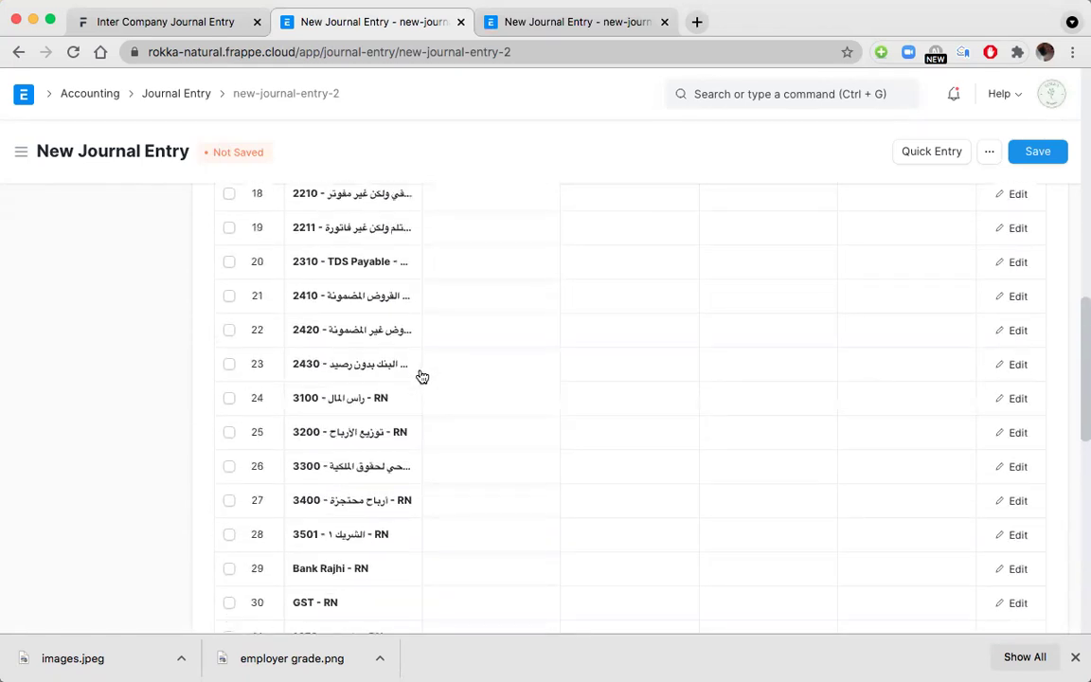
scroll(358, 265, "up", 2)
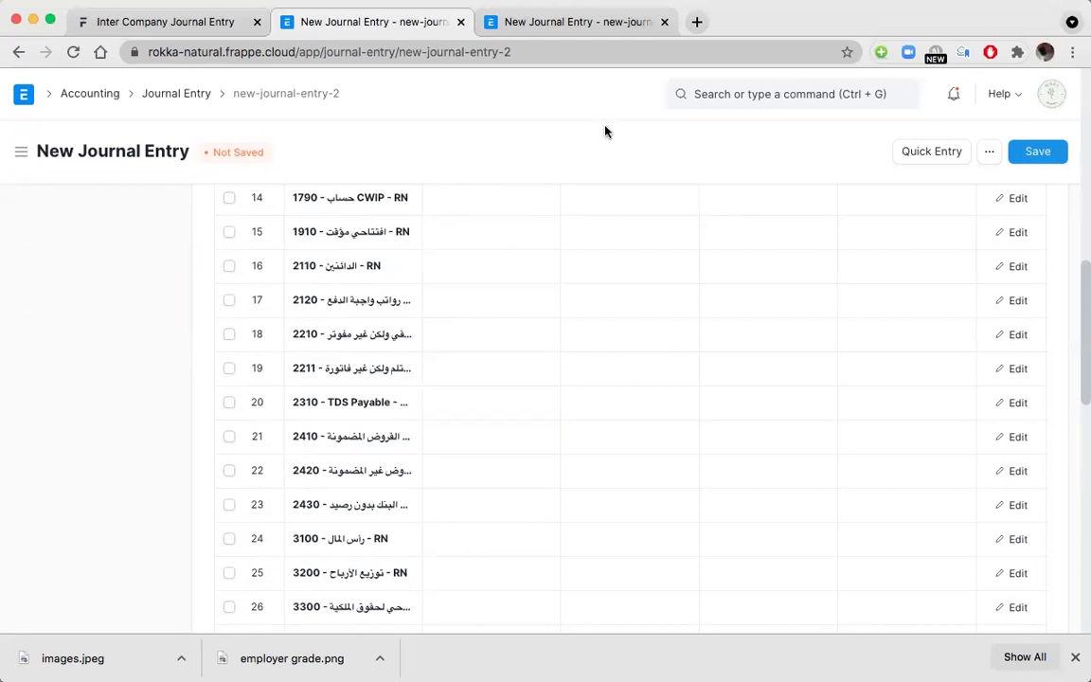
Open the Stock Reconciliation tool of the Stock module in the duplicated browser tab.
left_click(538, 28)
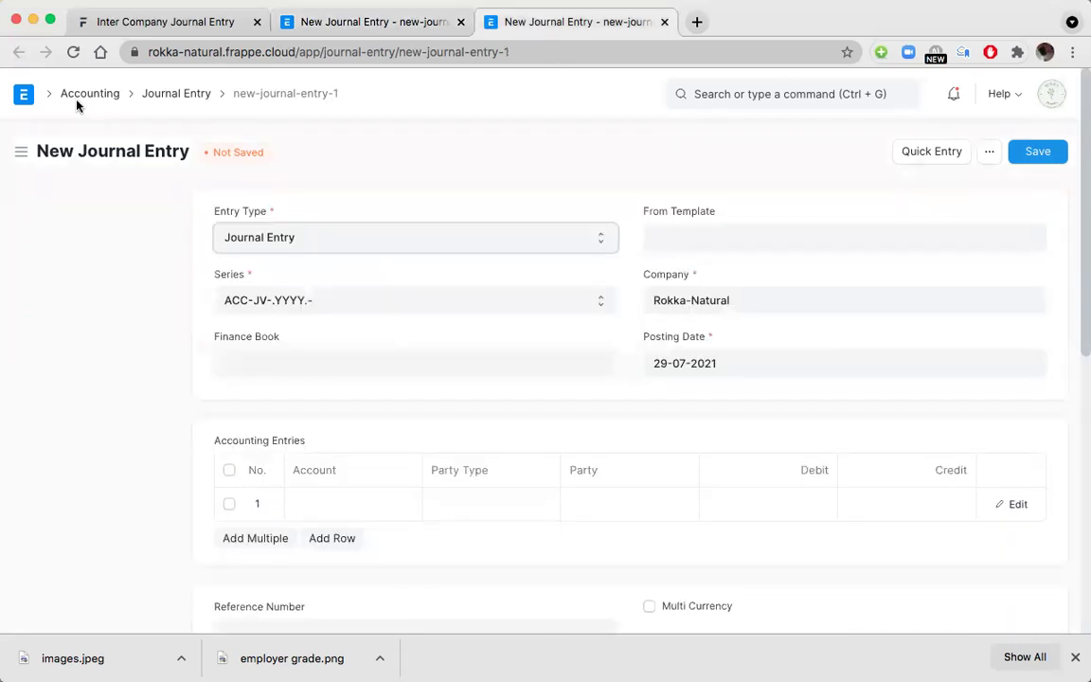
left_click(24, 94)
scroll(110, 385, "down", 5)
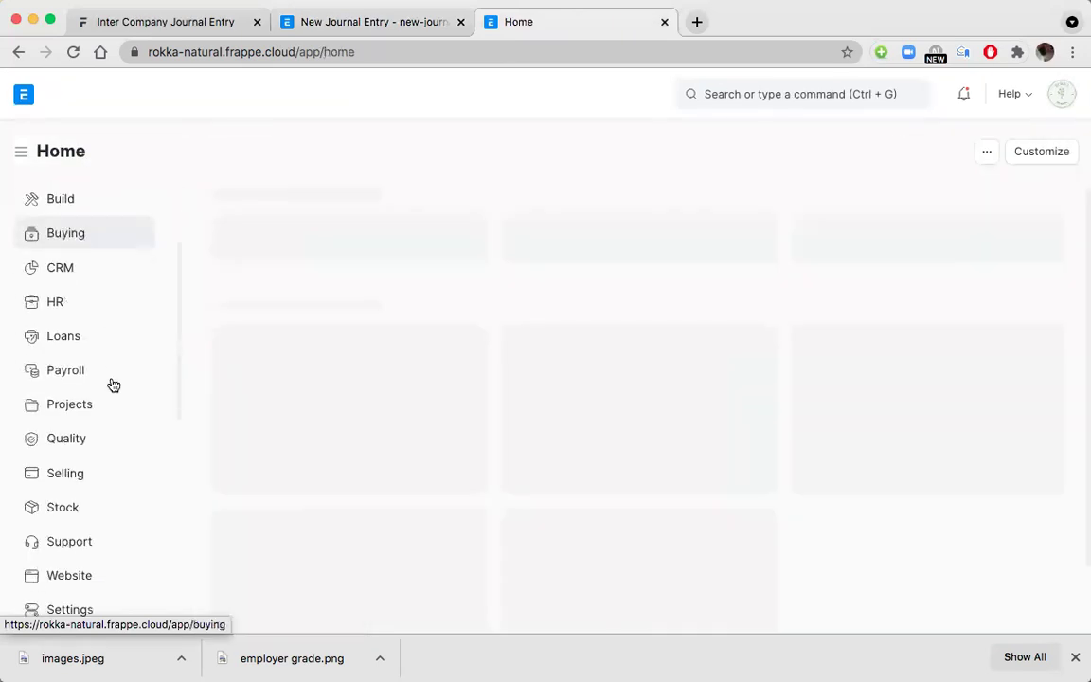
left_click(67, 430)
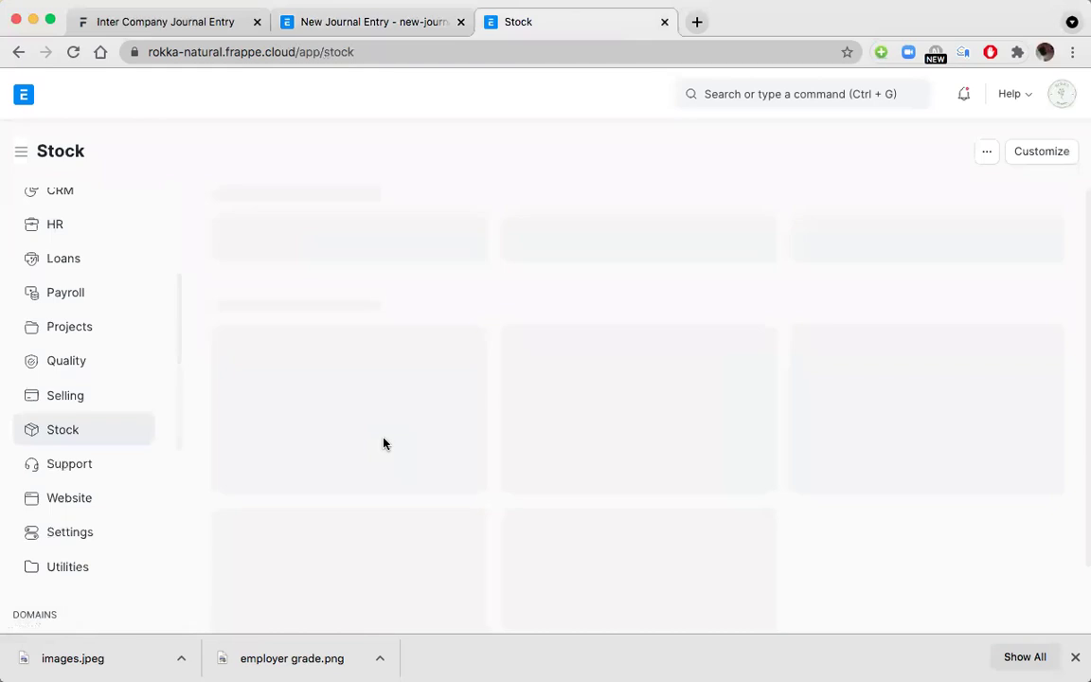
scroll(386, 444, "down", 10)
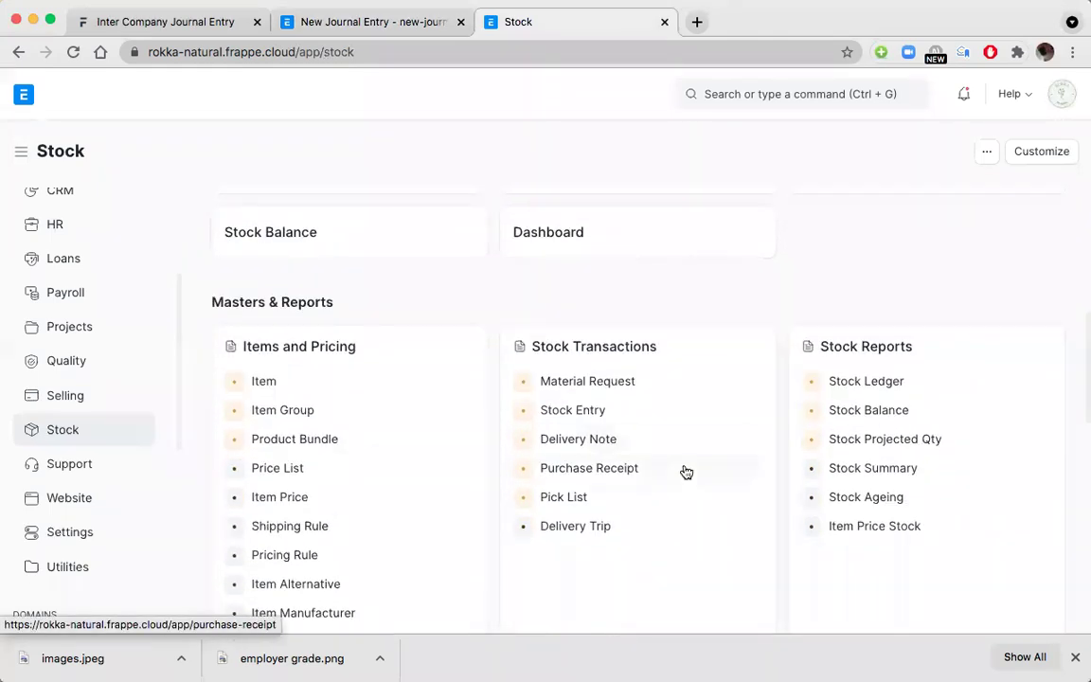
scroll(423, 503, "down", 4)
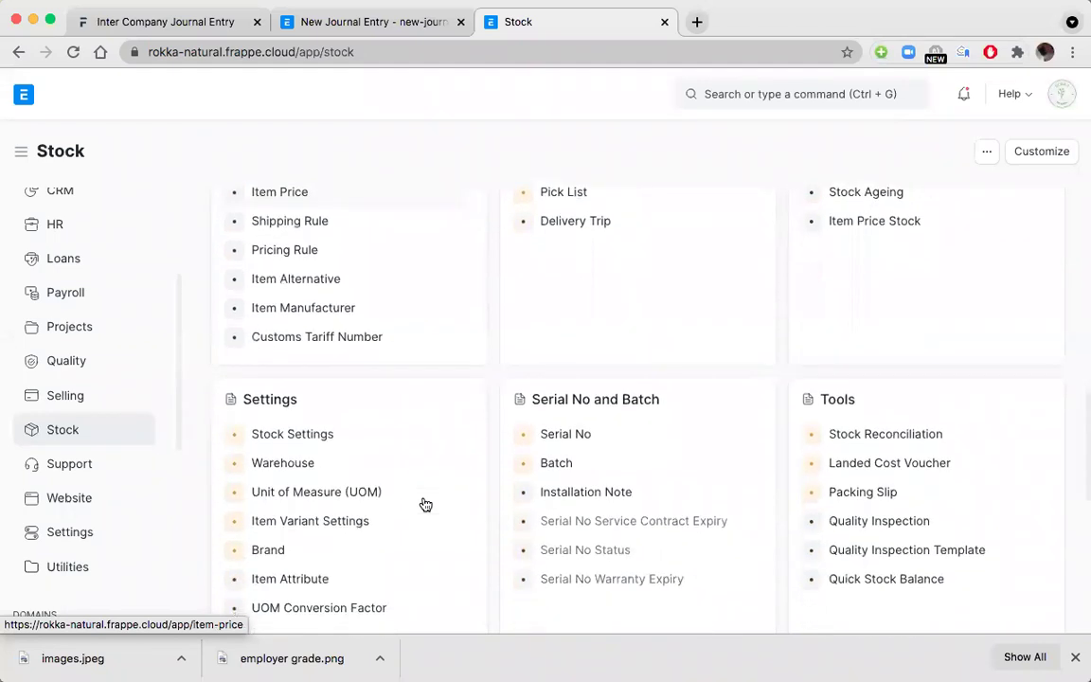
left_click(878, 434)
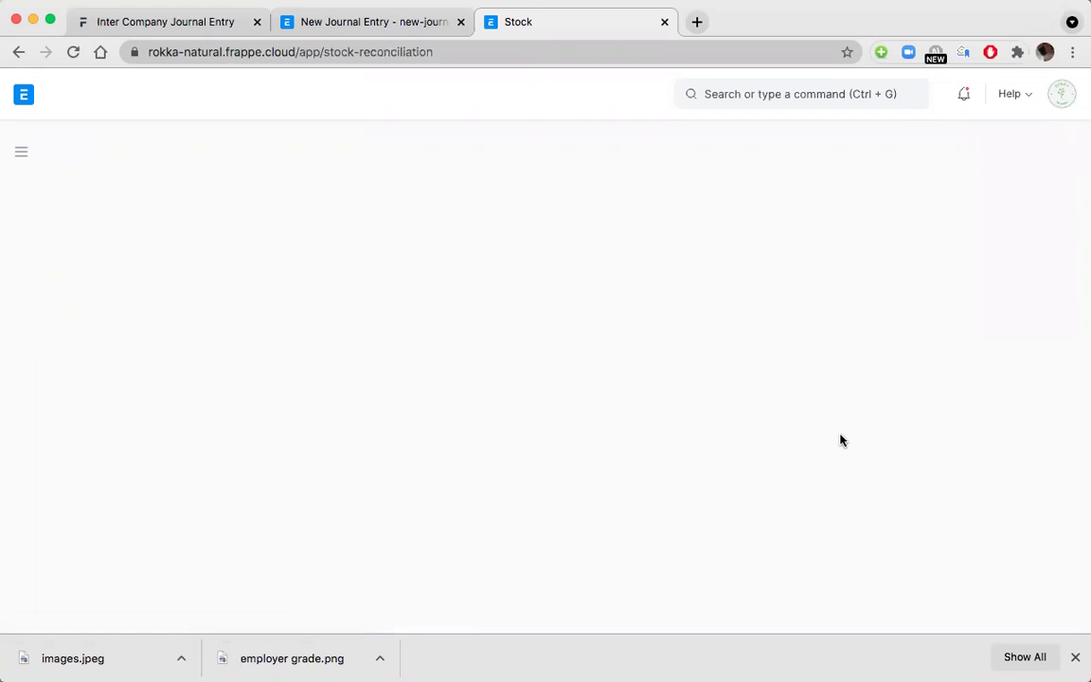
Start a new stock reconciliation for Rokka-Natural with the purpose Opening Stock and review its items table and difference account.
left_click(964, 151)
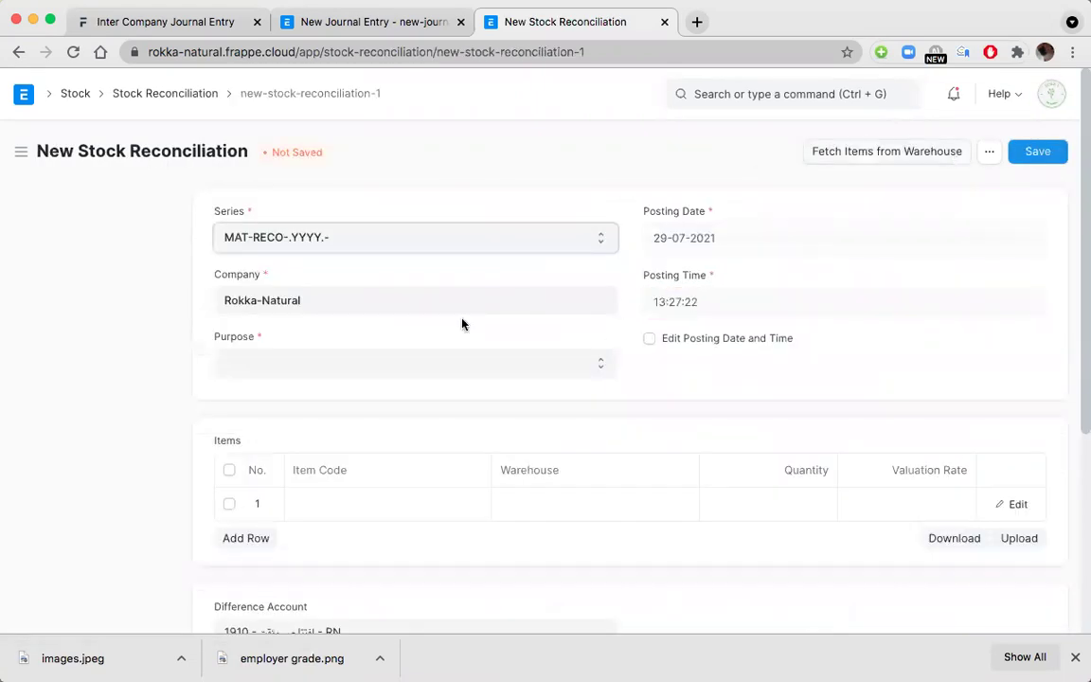
left_click(383, 367)
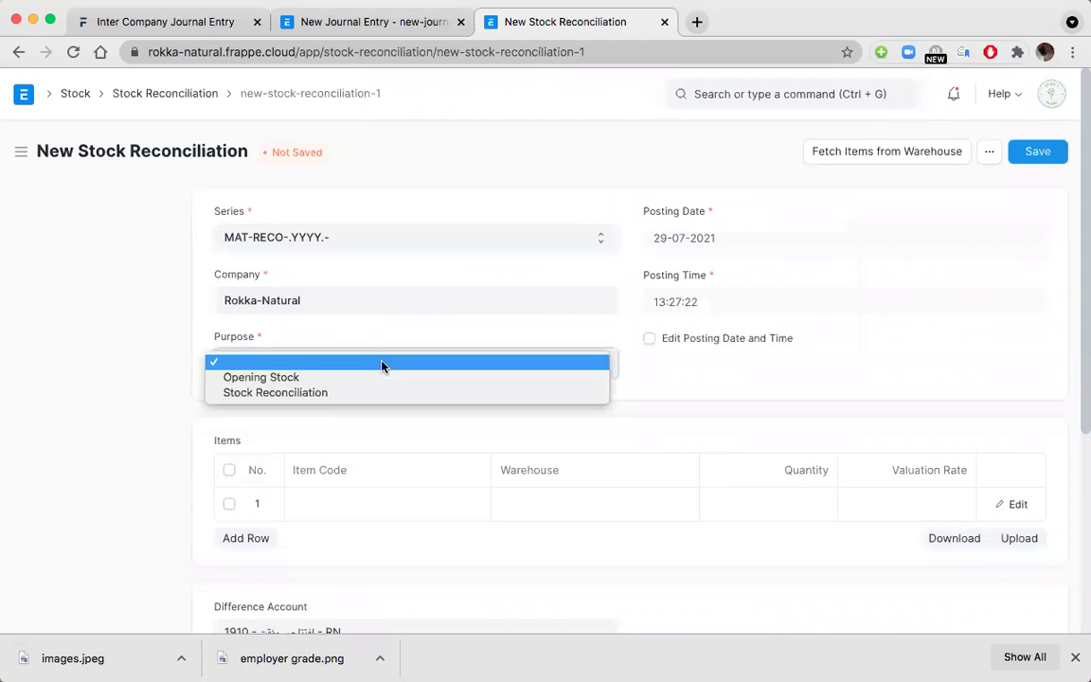
left_click(363, 381)
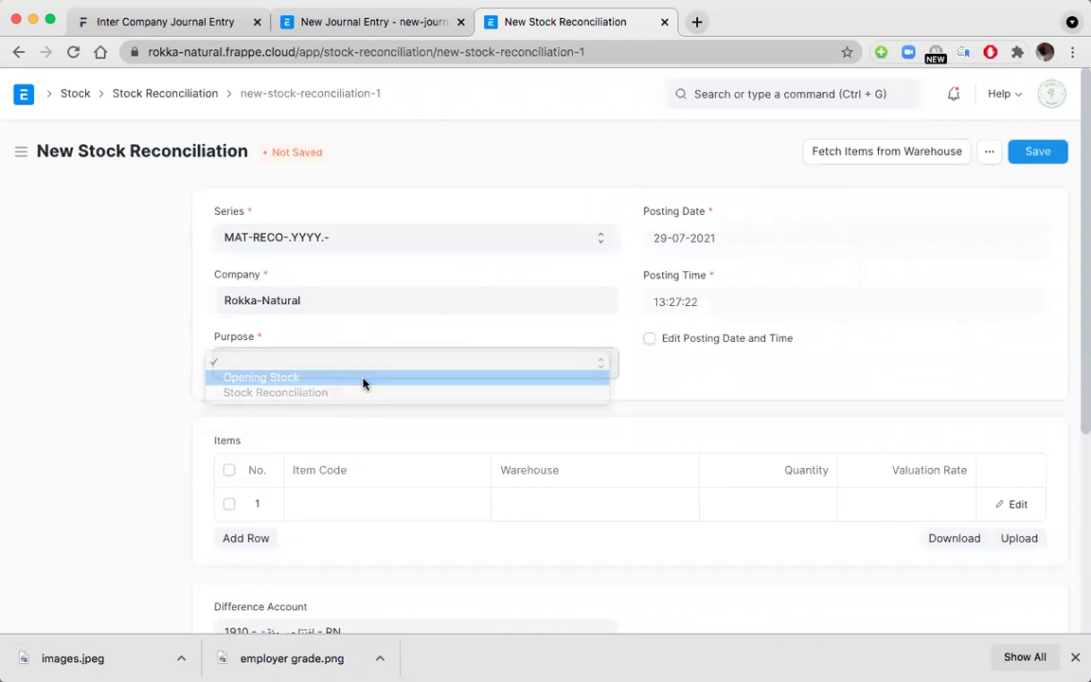
scroll(362, 384, "down", 3)
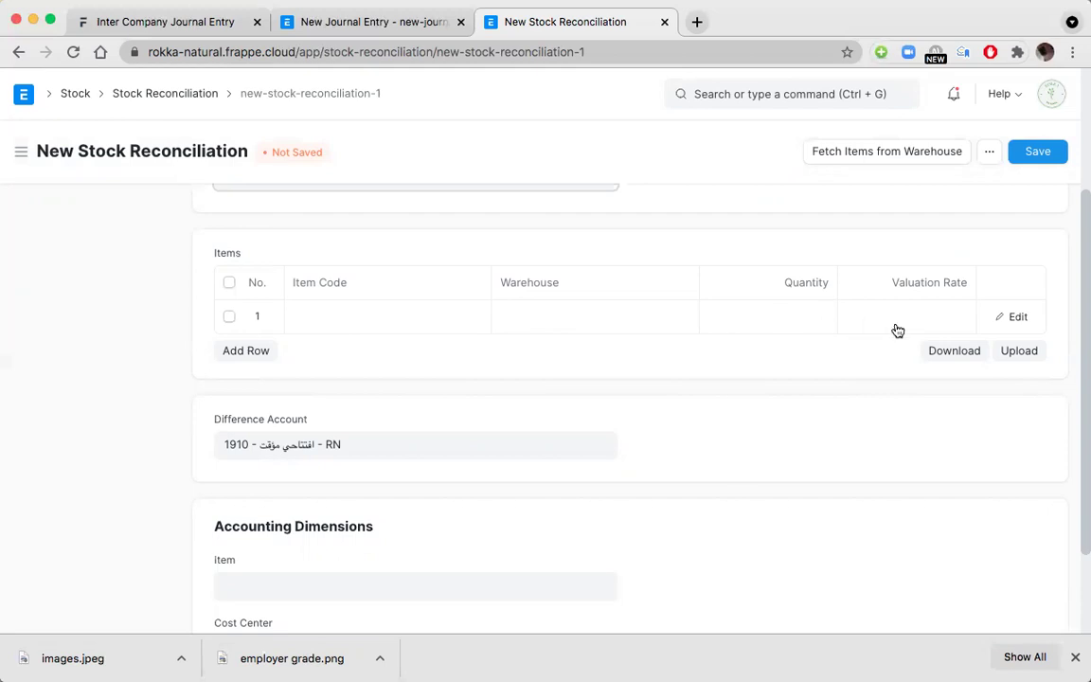
scroll(980, 251, "up", 1)
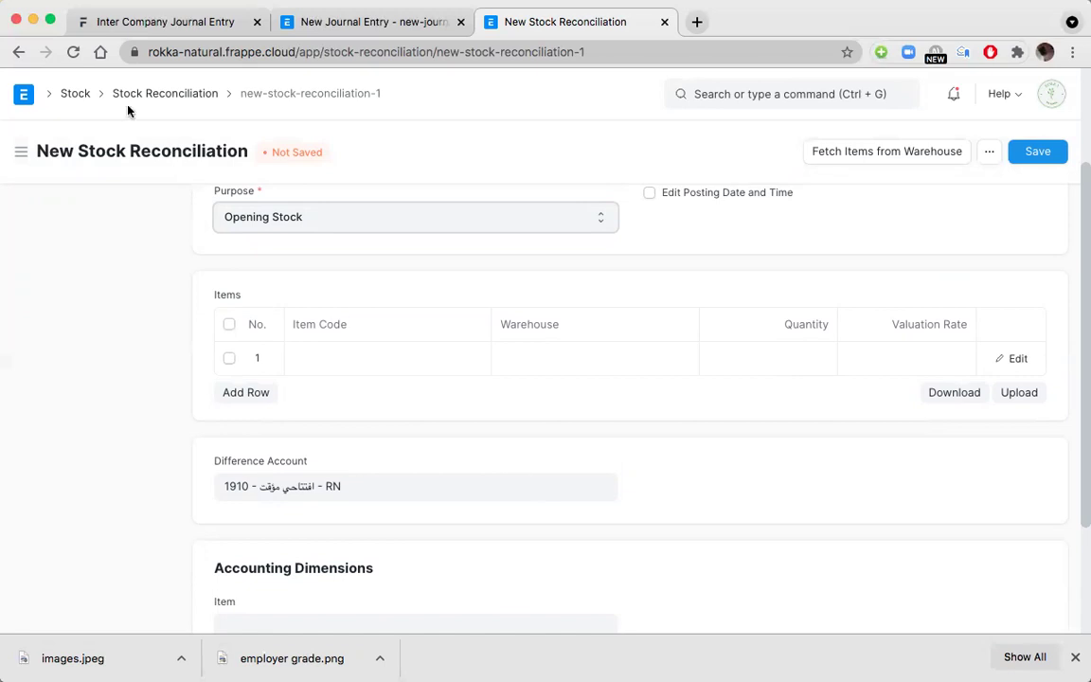
Open the Selling module and examine its Reports & Masters entries, such as Customer, Quotation, Sales Order and Sales Invoice.
left_click(25, 96)
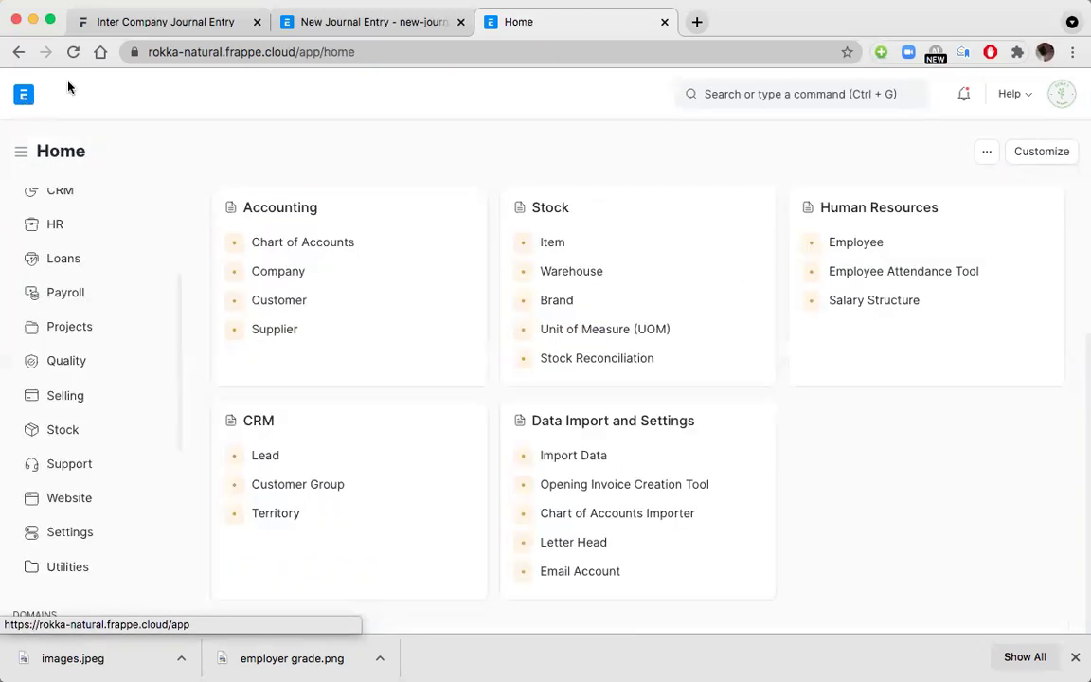
scroll(75, 277, "up", 5)
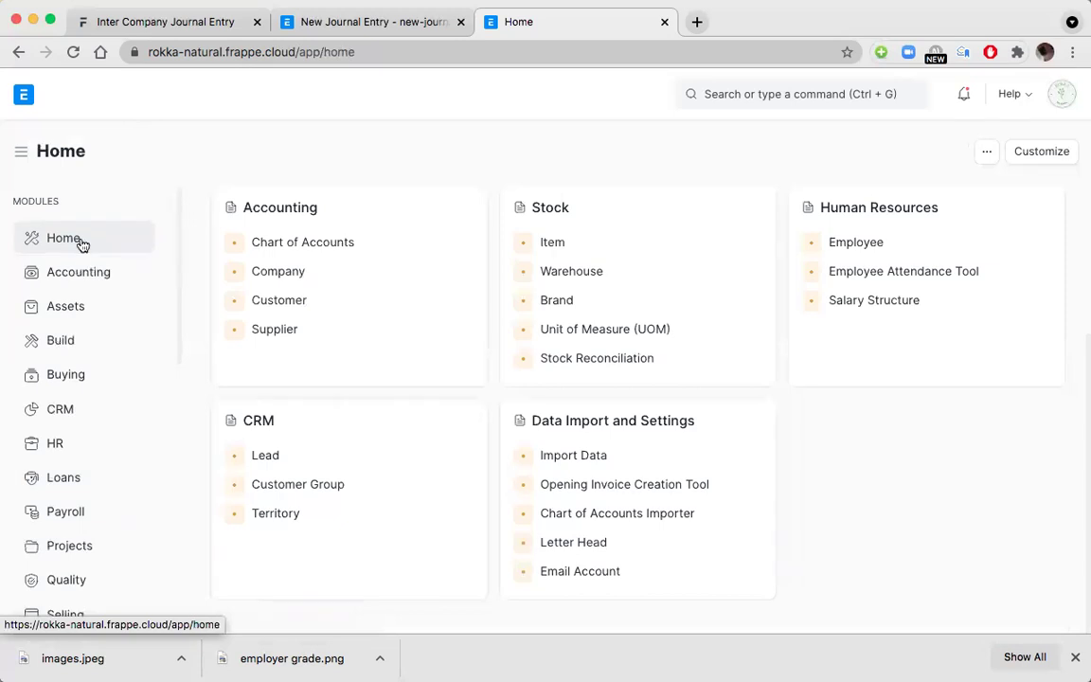
scroll(108, 390, "down", 5)
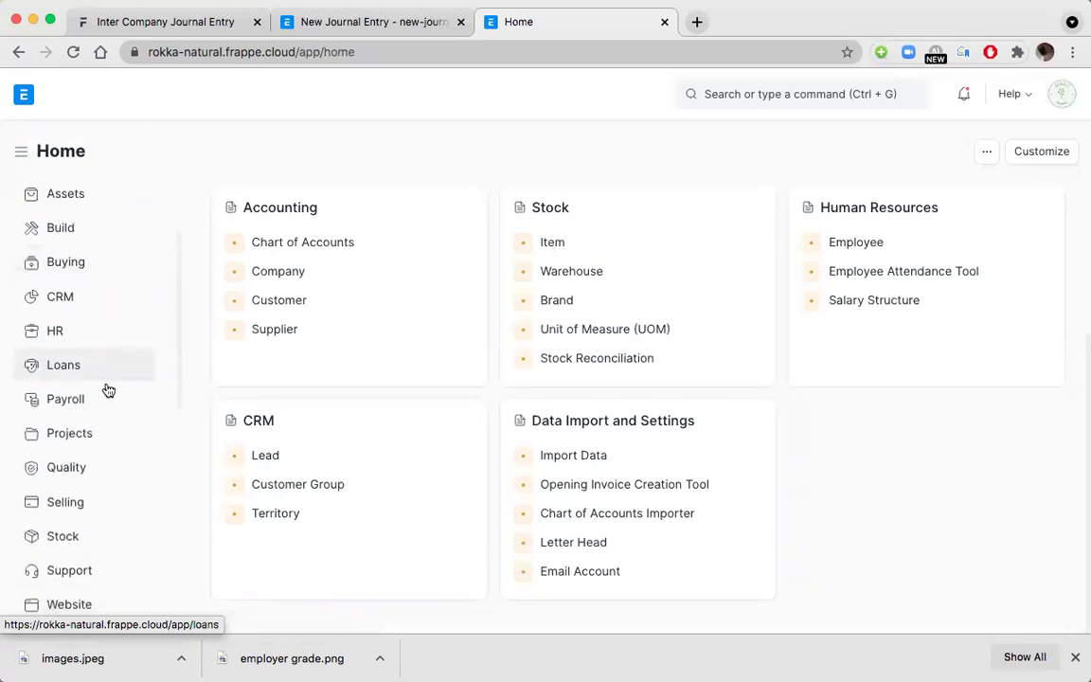
left_click(76, 408)
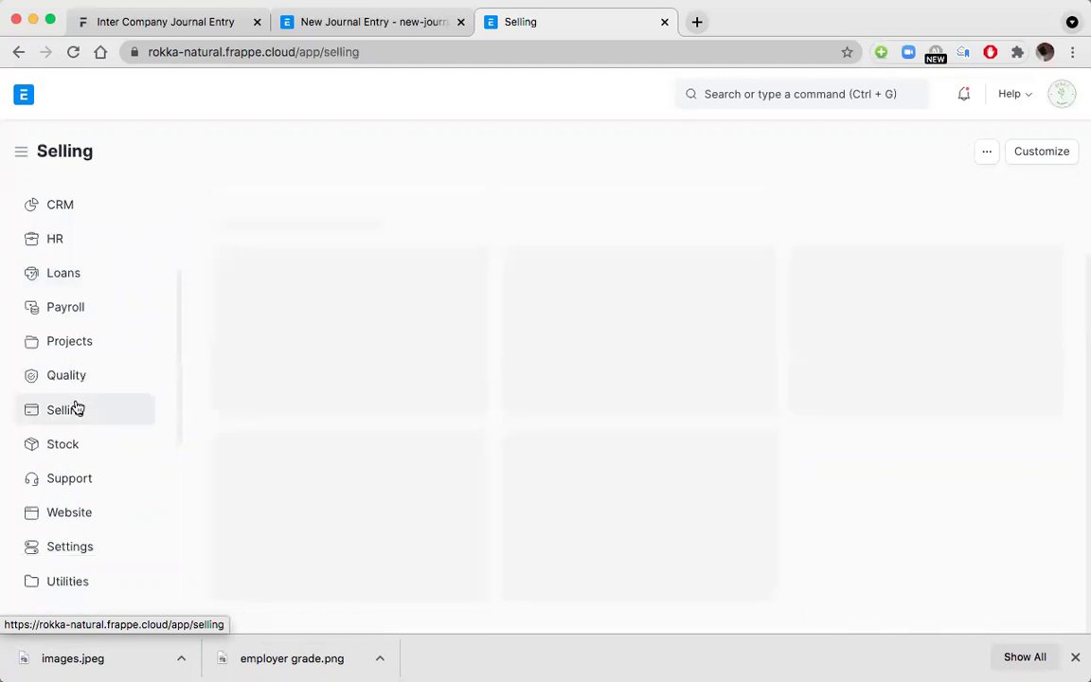
scroll(428, 409, "down", 5)
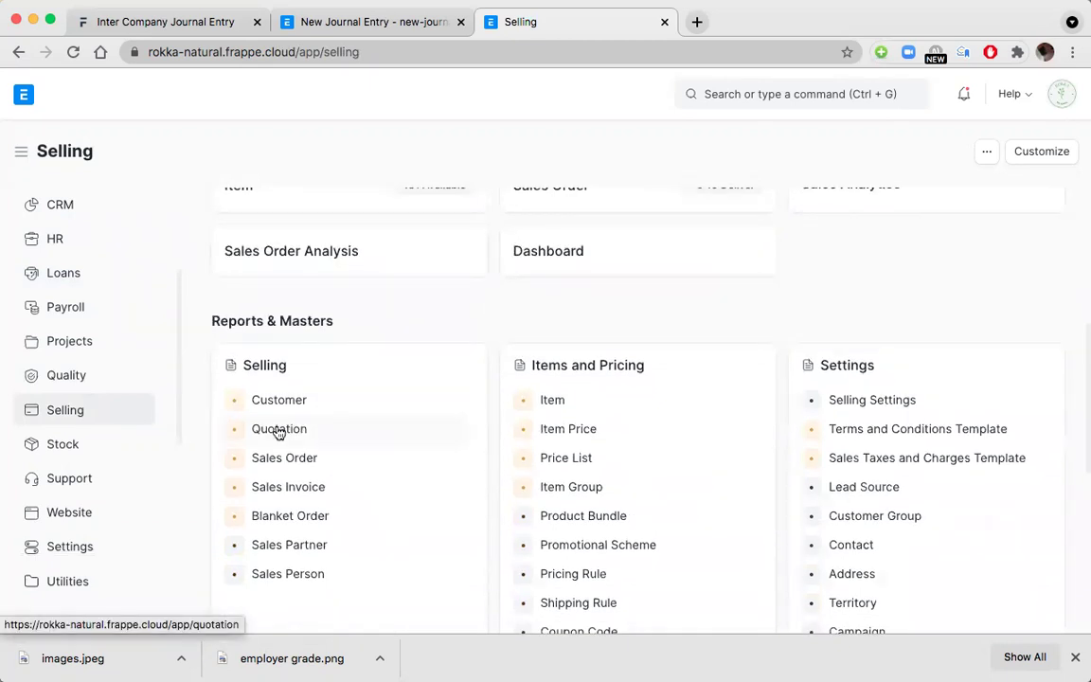
scroll(299, 432, "down", 1)
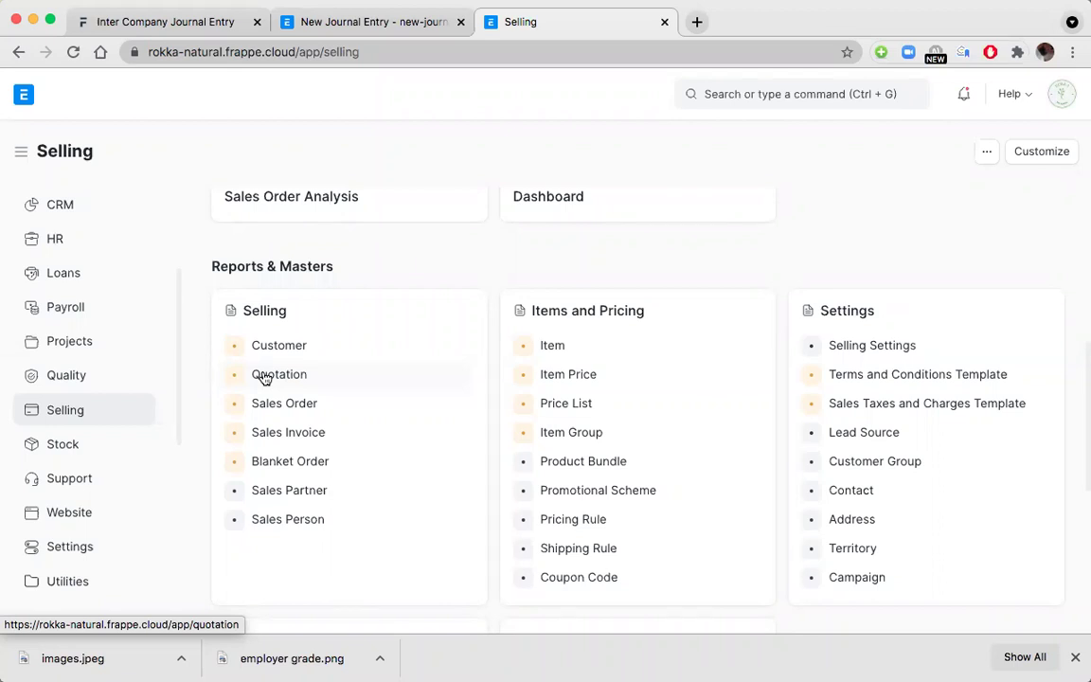
scroll(265, 377, "down", 2)
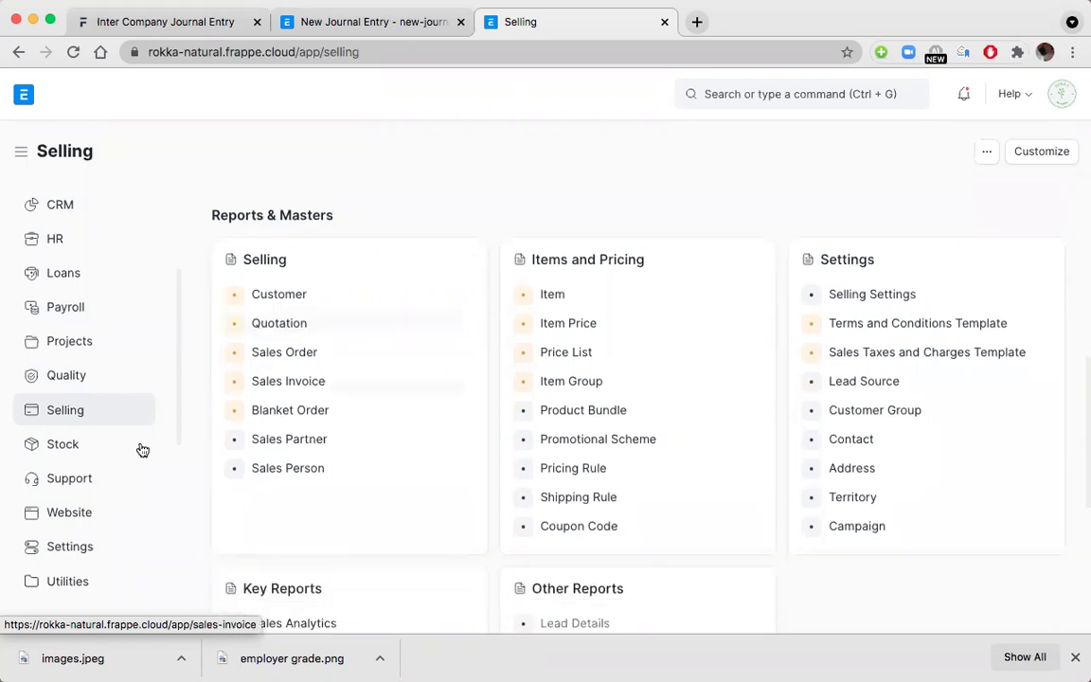
scroll(108, 482, "down", 5)
scroll(107, 484, "down", 1)
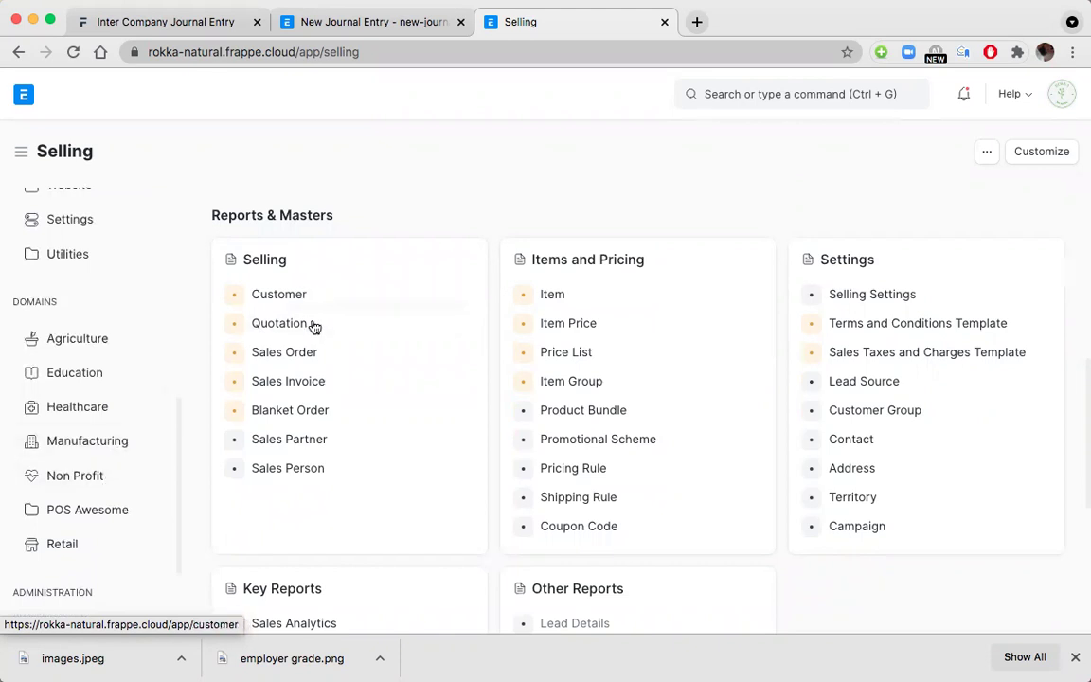
Open the BOM list of the Manufacturing module and start a new BOM without choosing an item.
left_click(100, 446)
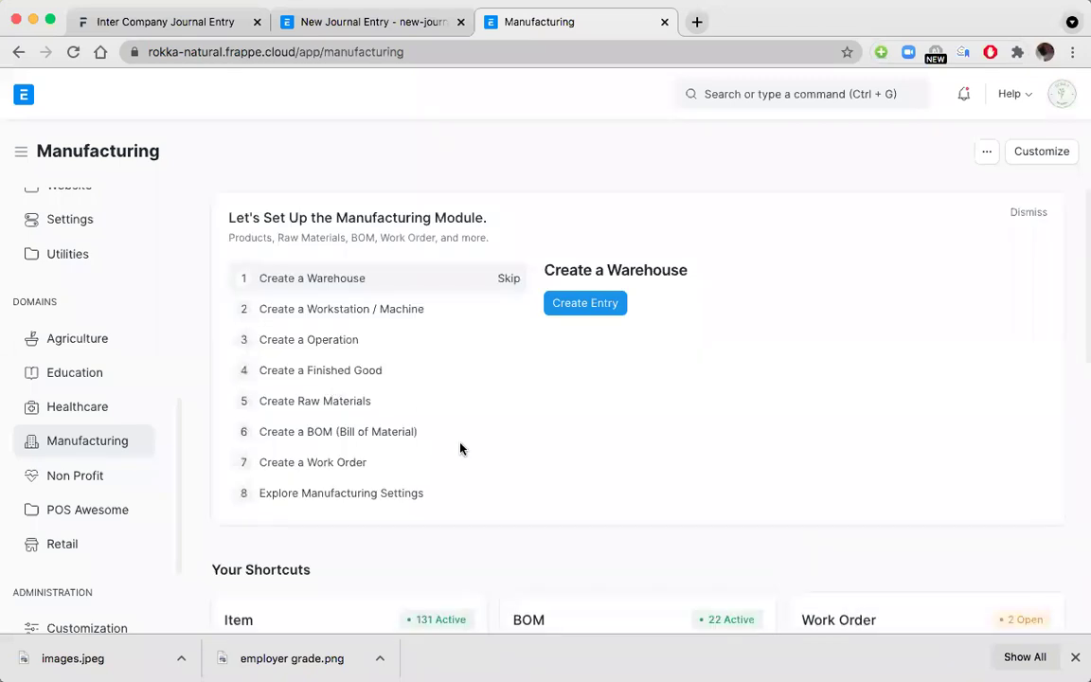
scroll(461, 447, "down", 1)
scroll(460, 448, "down", 2)
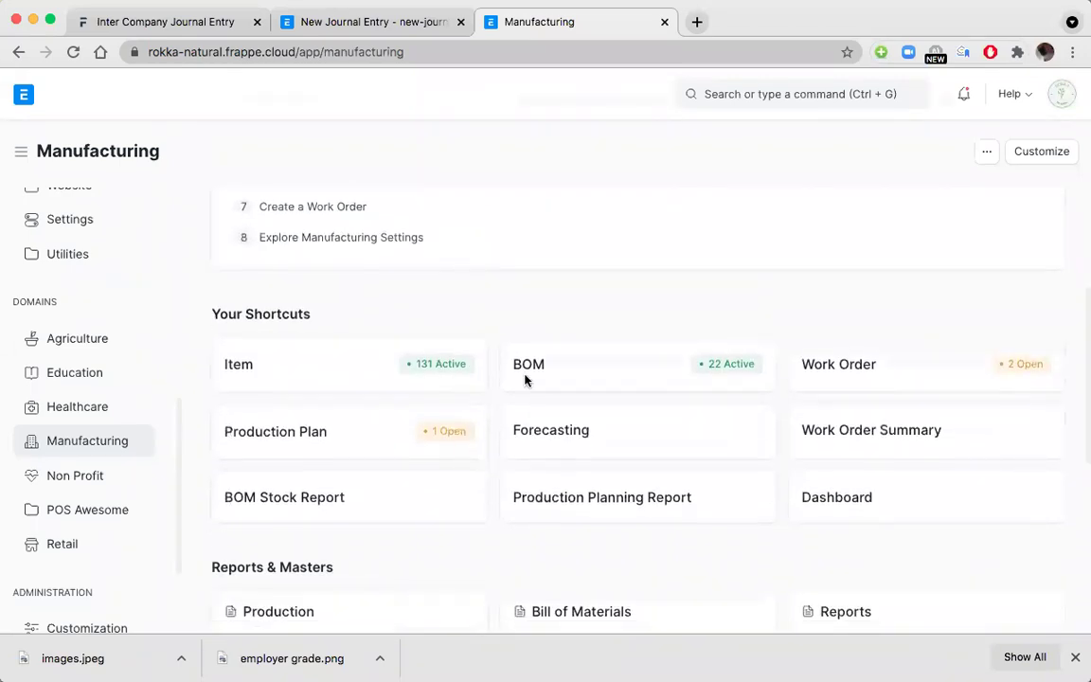
left_click(559, 366)
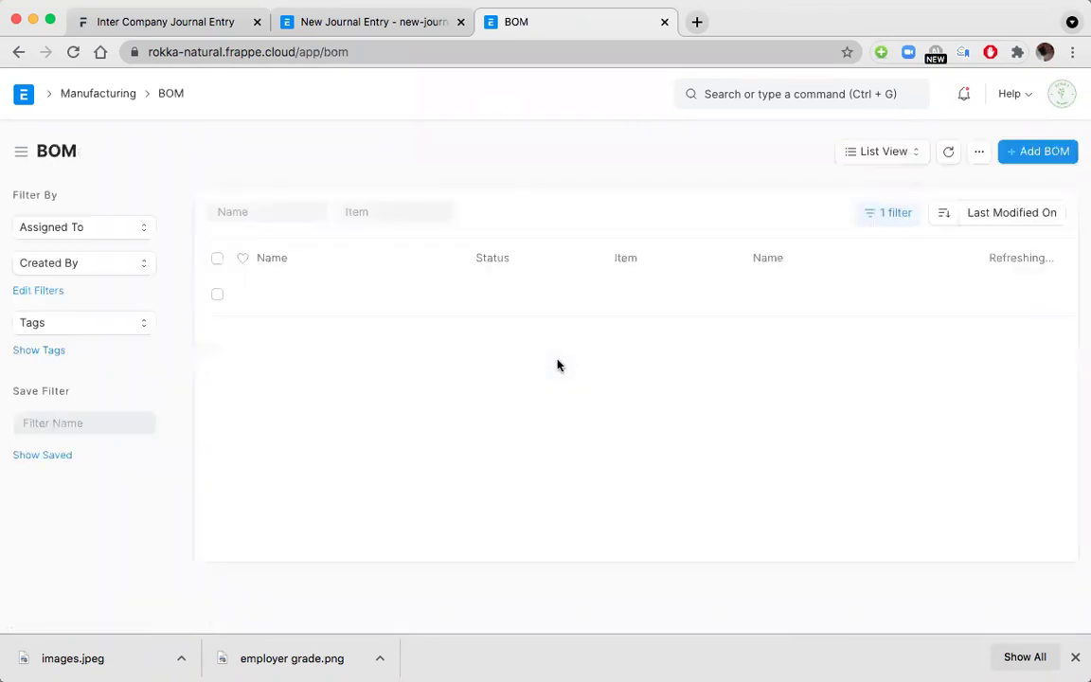
left_click(1037, 153)
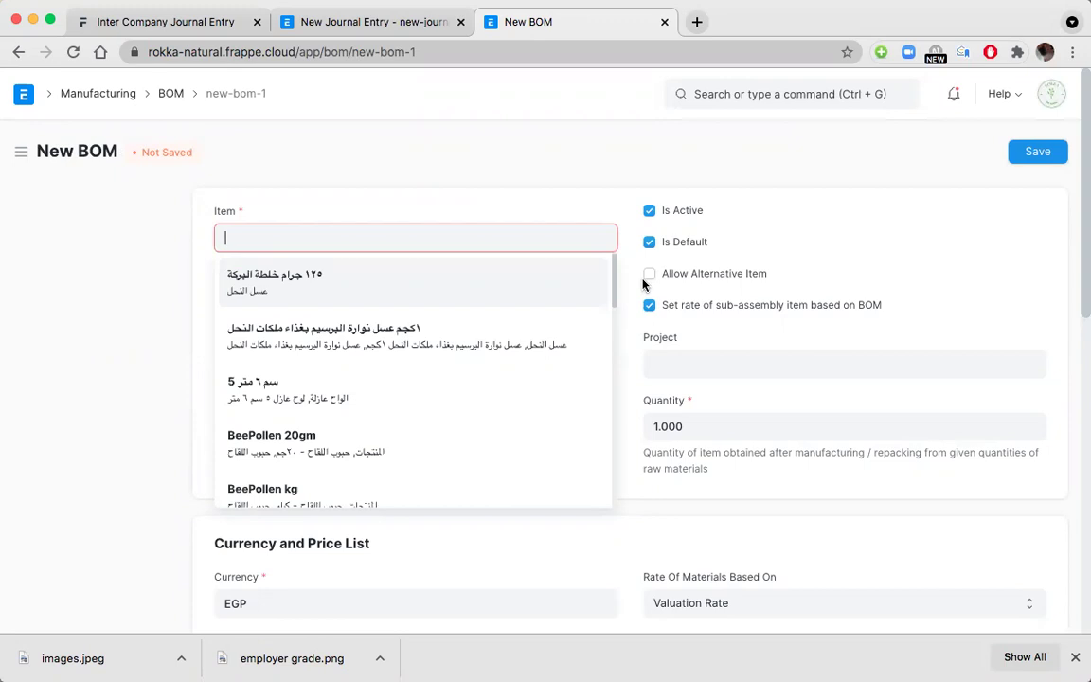
left_click(811, 512)
Expand the new BOM's Scrap section and examine the form's items, scrap, materials, operations and currency sections.
scroll(811, 511, "down", 10)
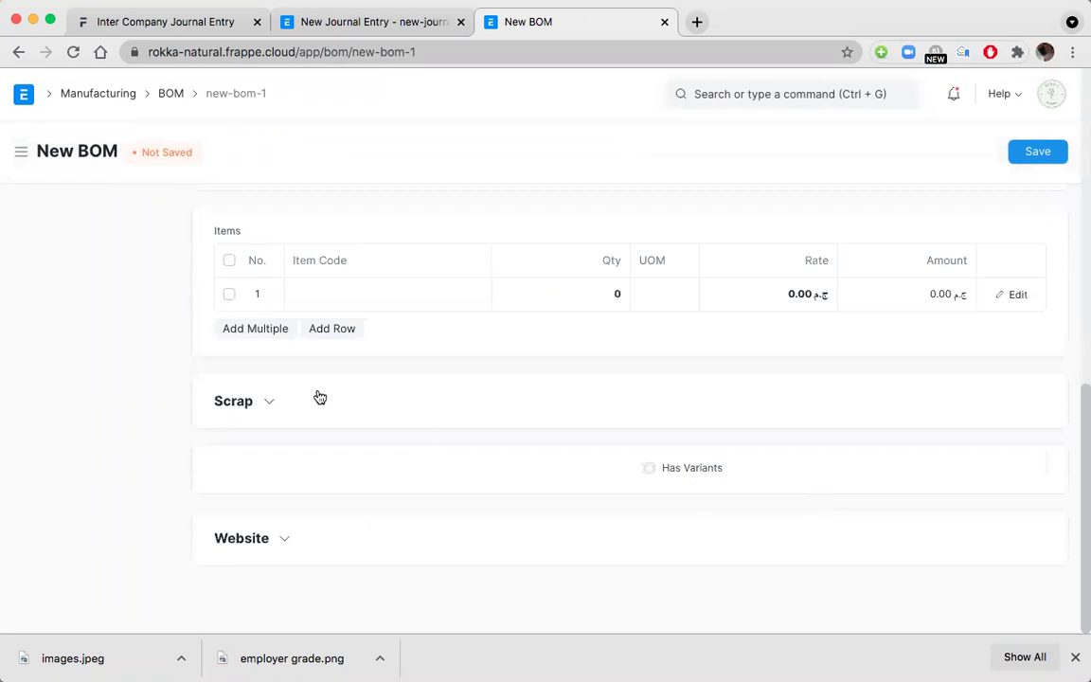
left_click(271, 402)
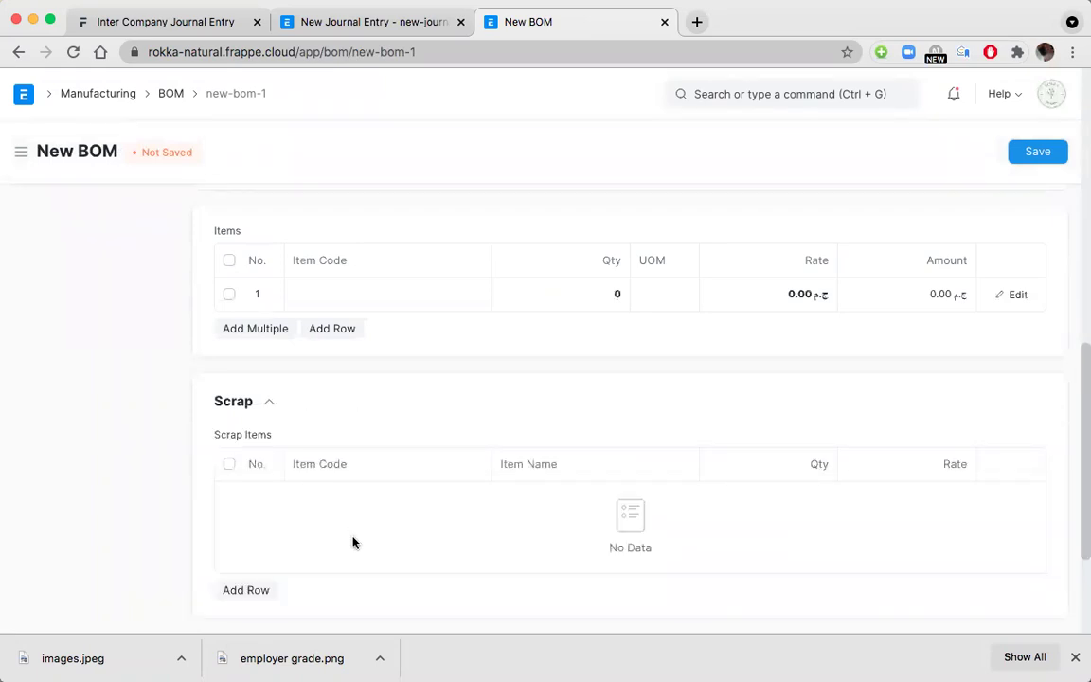
scroll(353, 542, "down", 1)
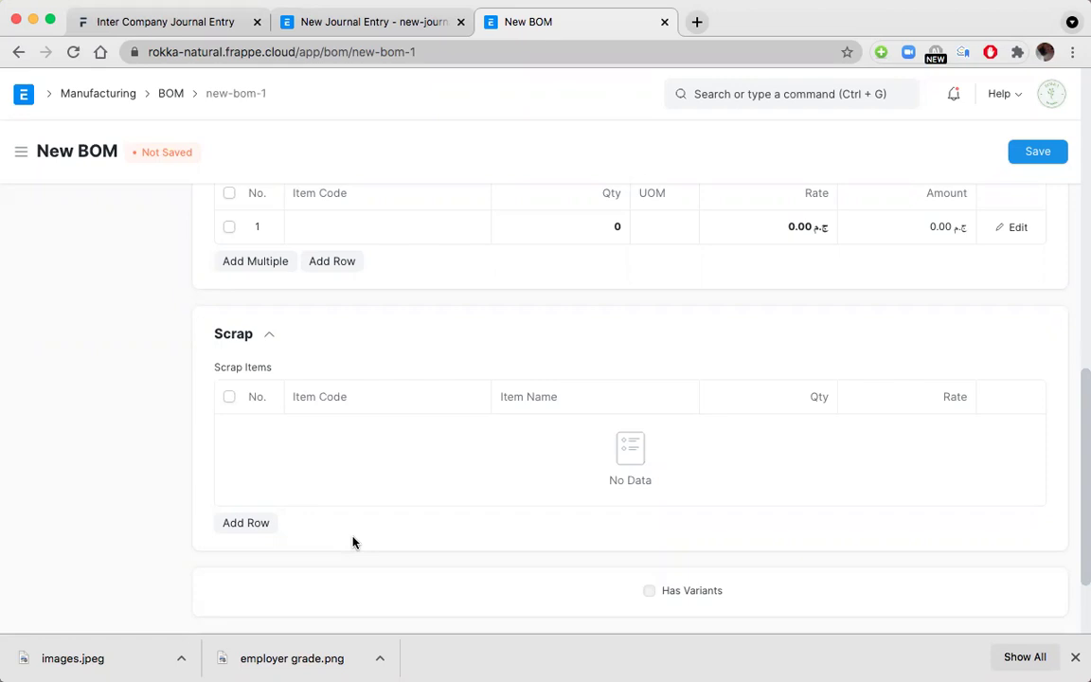
scroll(352, 541, "down", 3)
scroll(353, 541, "up", 8)
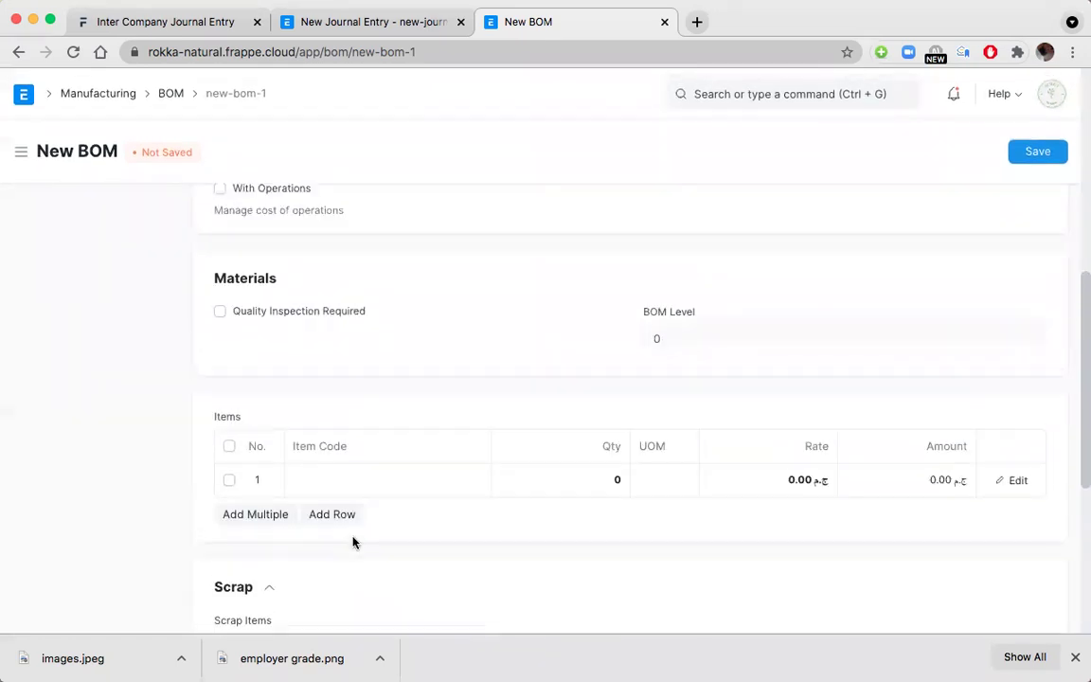
scroll(352, 542, "up", 1)
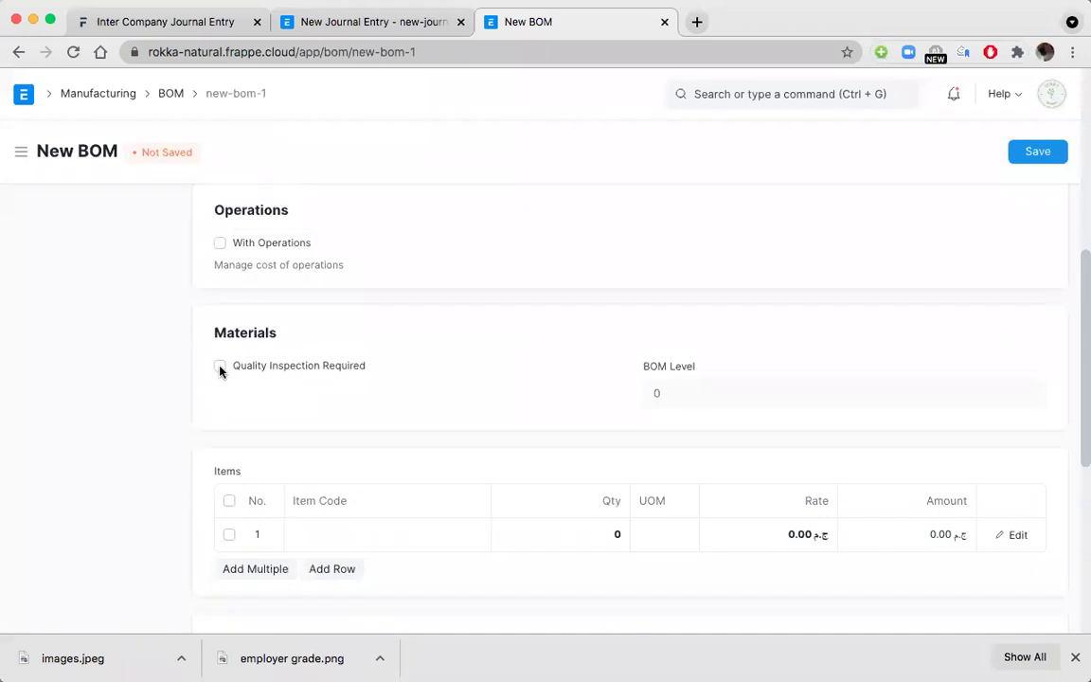
scroll(219, 371, "up", 5)
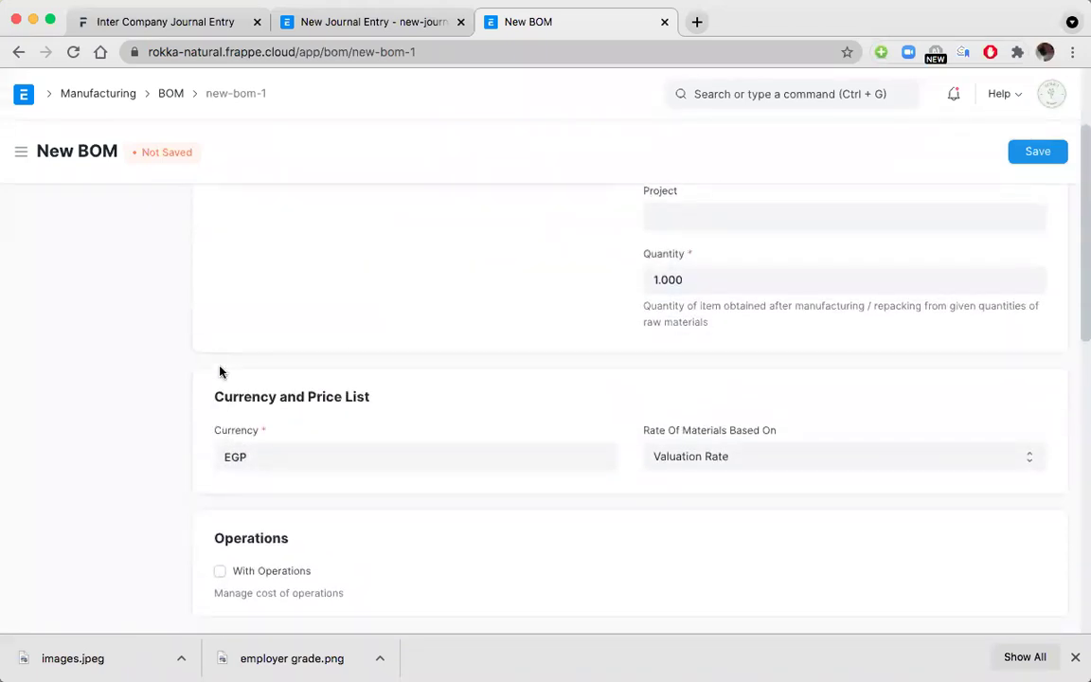
scroll(220, 371, "up", 3)
scroll(220, 372, "down", 6)
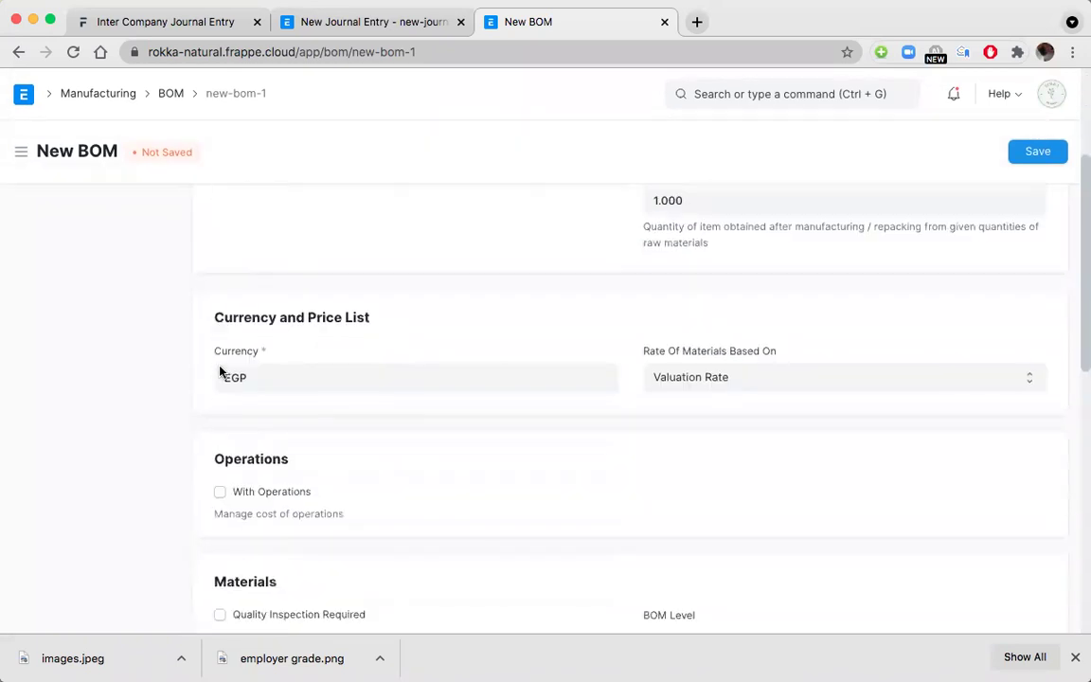
Enable With Operations on the new BOM and review its operations, materials and items sections.
left_click(220, 362)
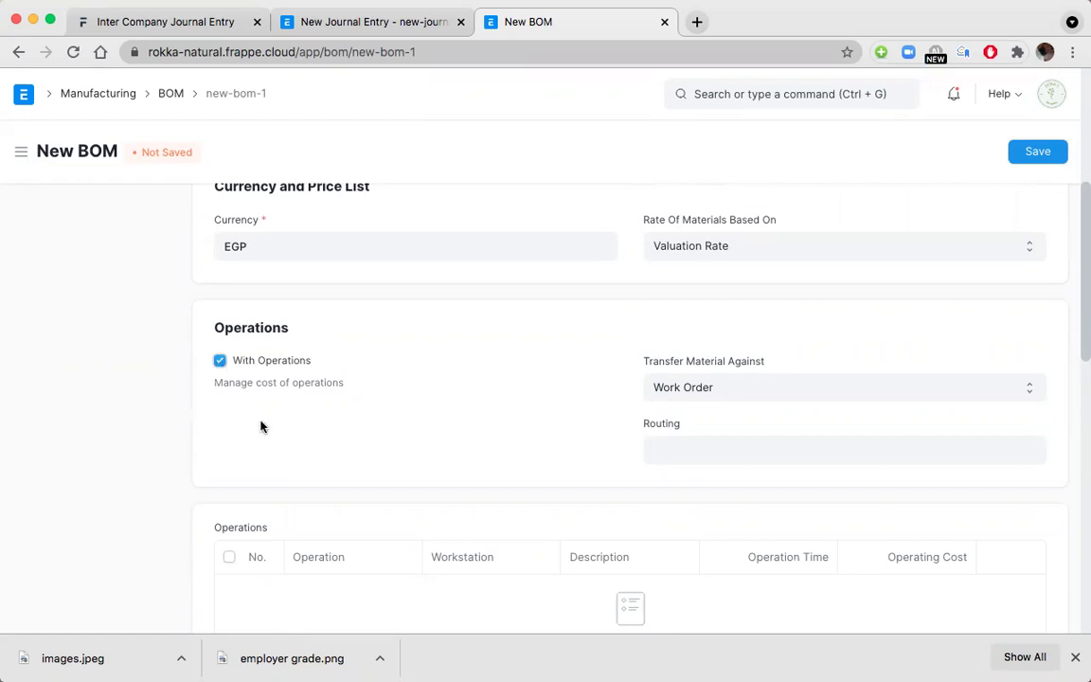
scroll(261, 427, "down", 2)
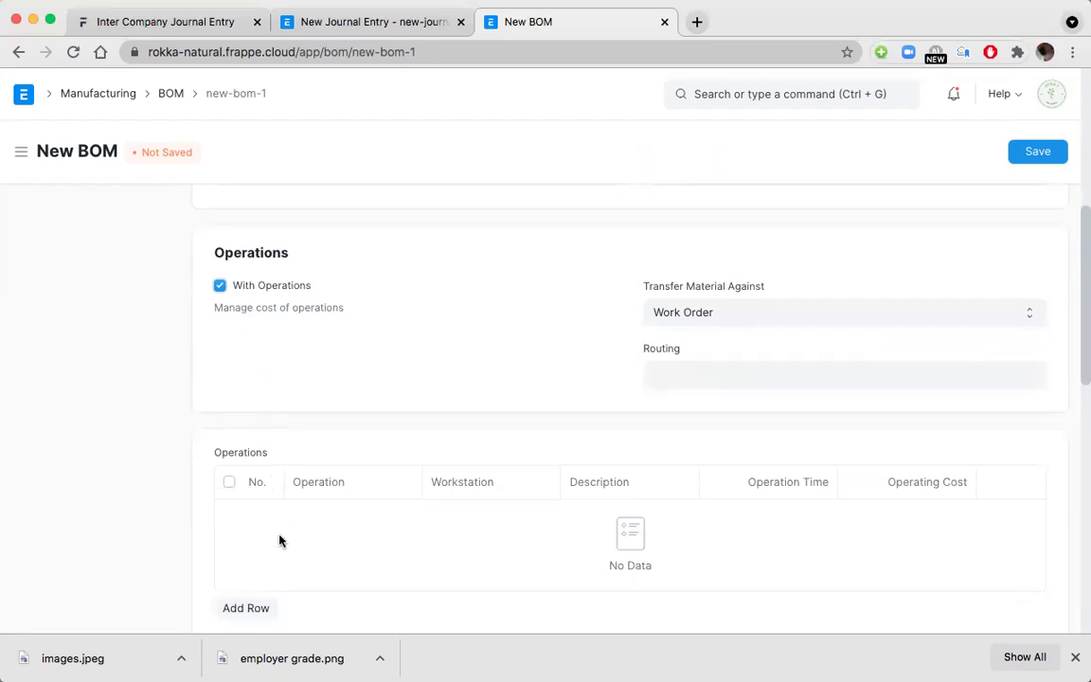
scroll(280, 540, "down", 5)
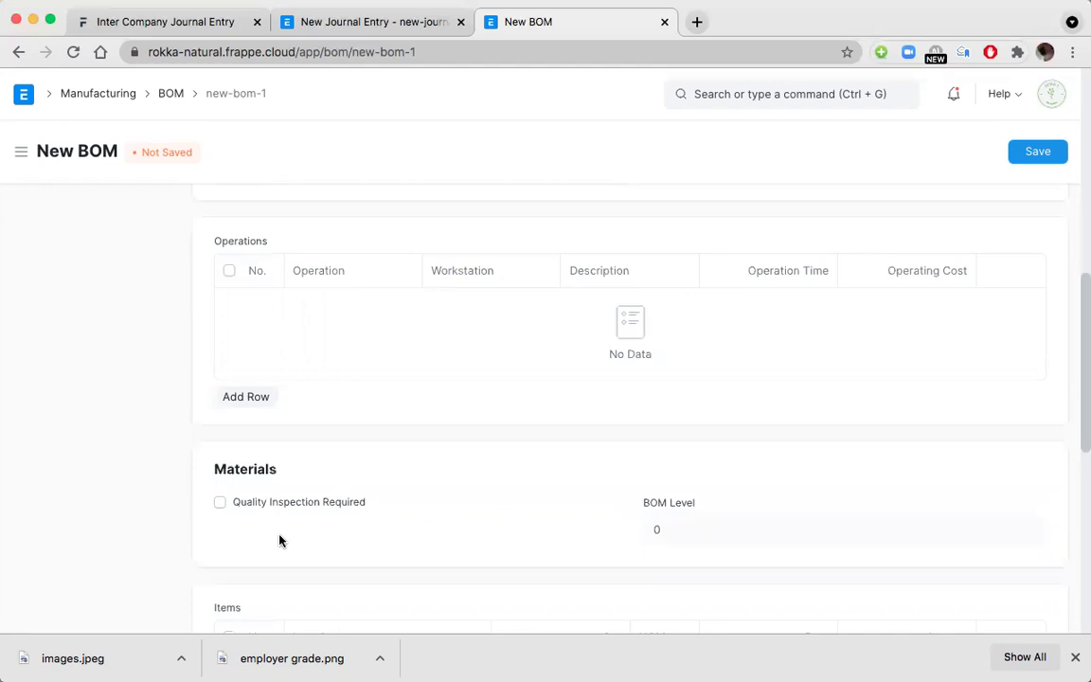
scroll(279, 540, "down", 2)
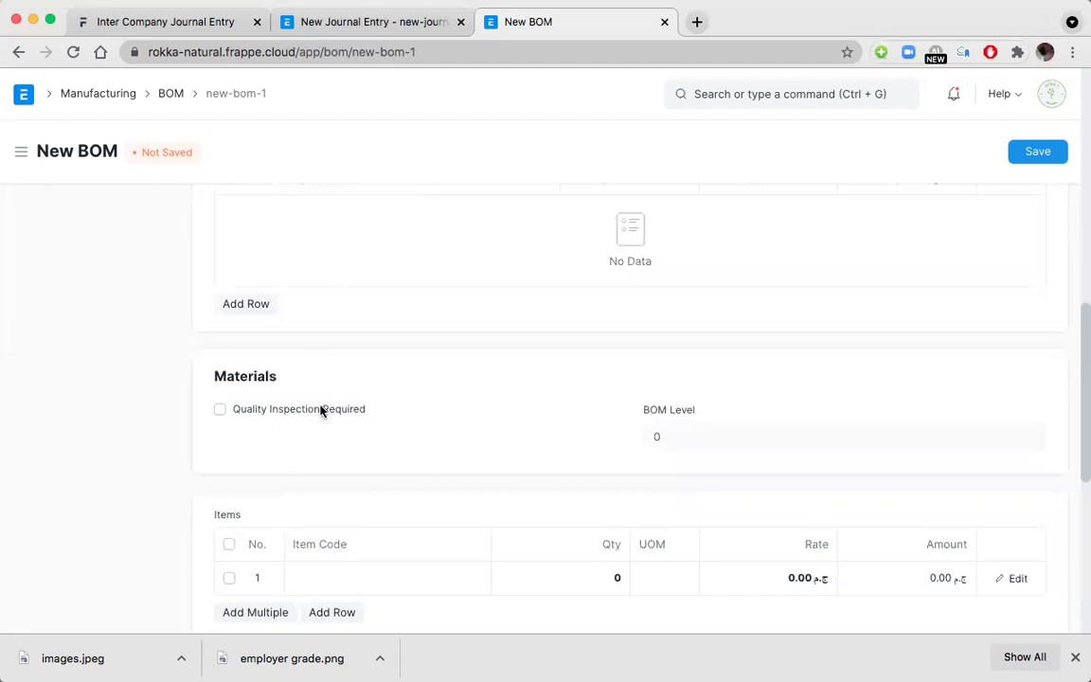
scroll(320, 409, "down", 2)
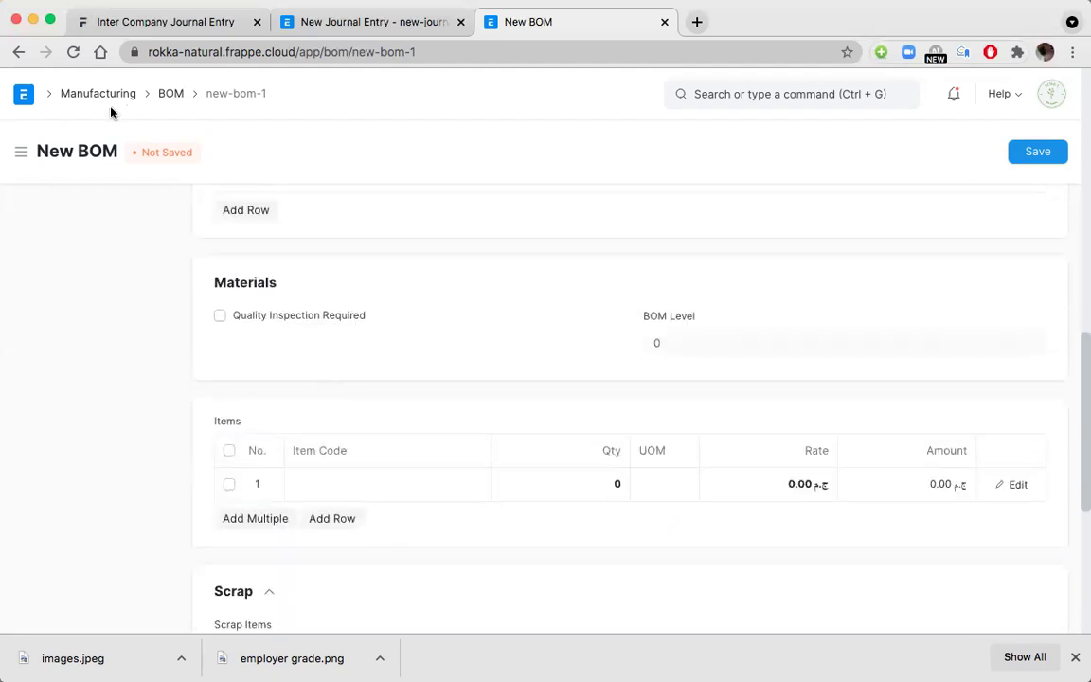
Leave the unsaved BOM and open the Sales Order list of the Selling module.
left_click(25, 96)
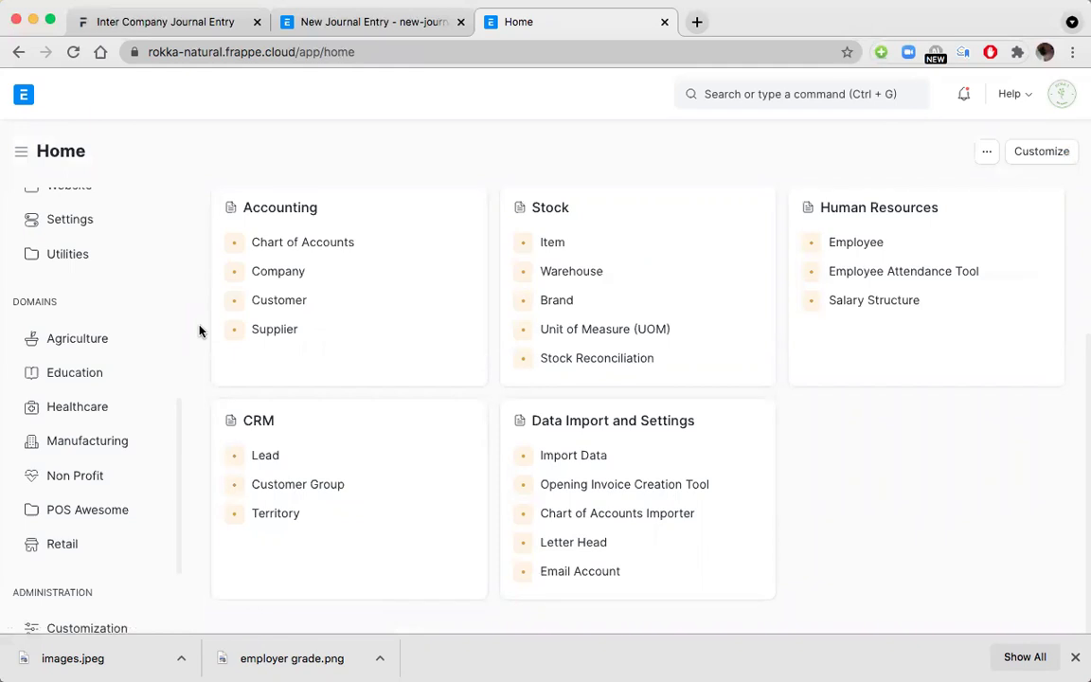
scroll(198, 330, "up", 3)
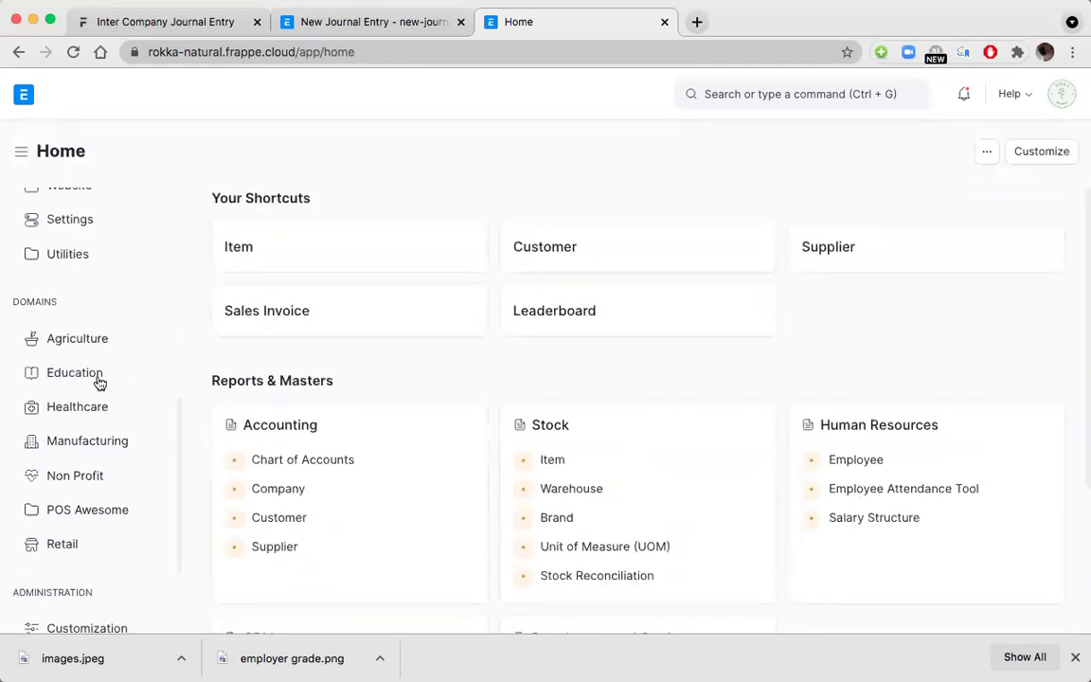
scroll(100, 382, "up", 5)
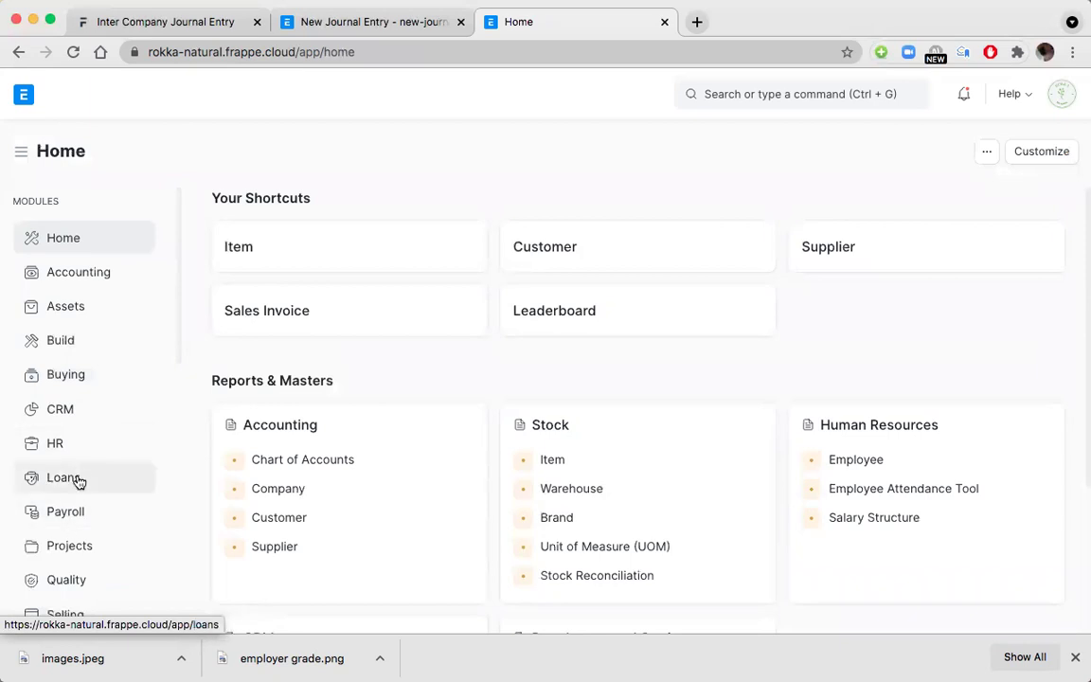
scroll(74, 599, "down", 2)
left_click(73, 536)
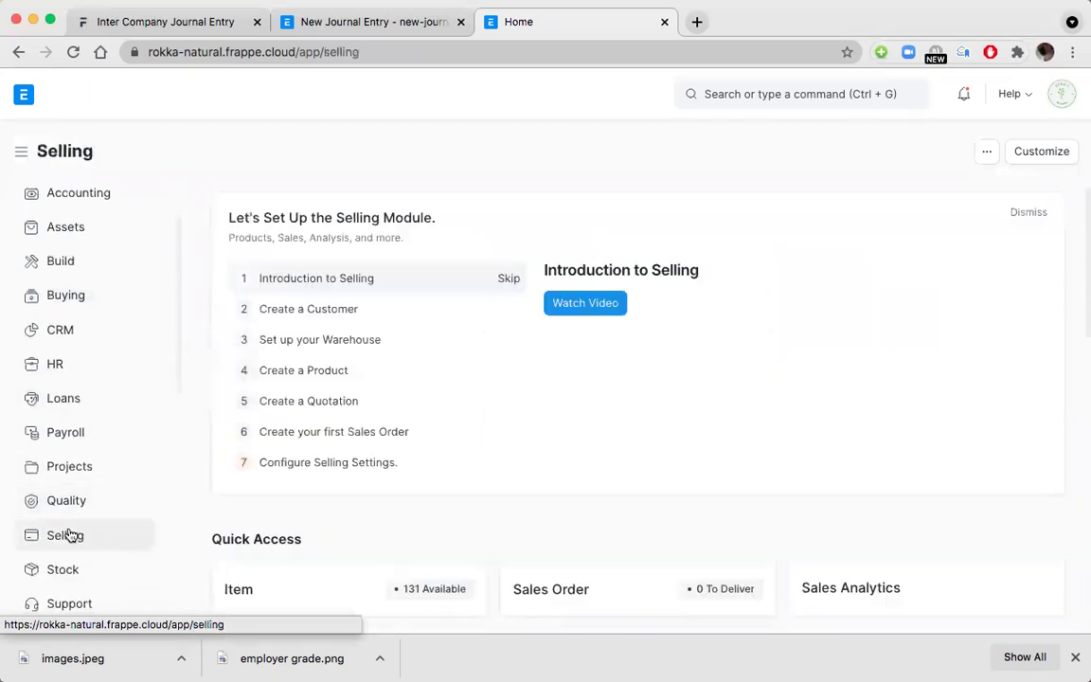
scroll(256, 449, "down", 5)
scroll(256, 449, "down", 3)
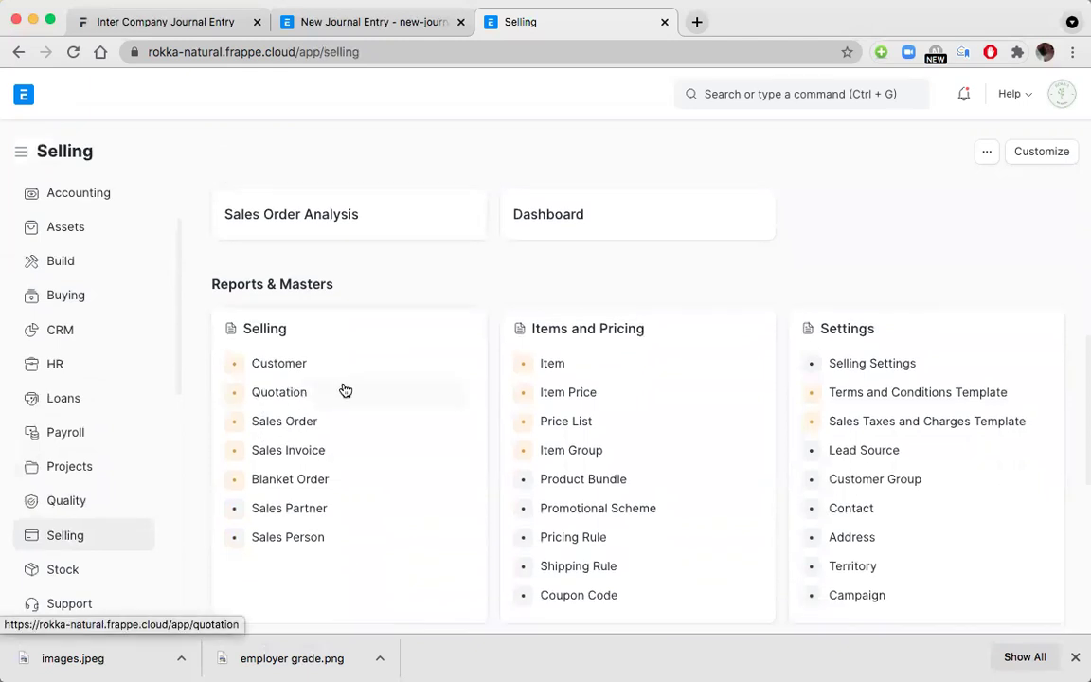
left_click(278, 426)
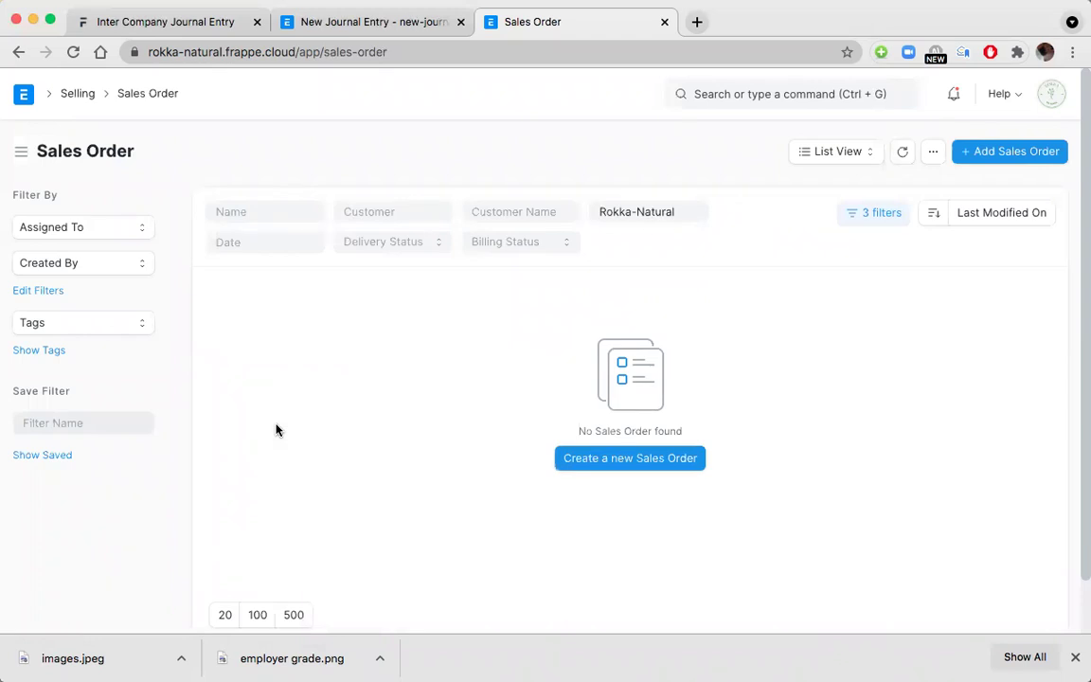
Leave the Sales Order list, review the Manufacturing module's shortcuts and masters, and open the Production Planning Report.
left_click(83, 96)
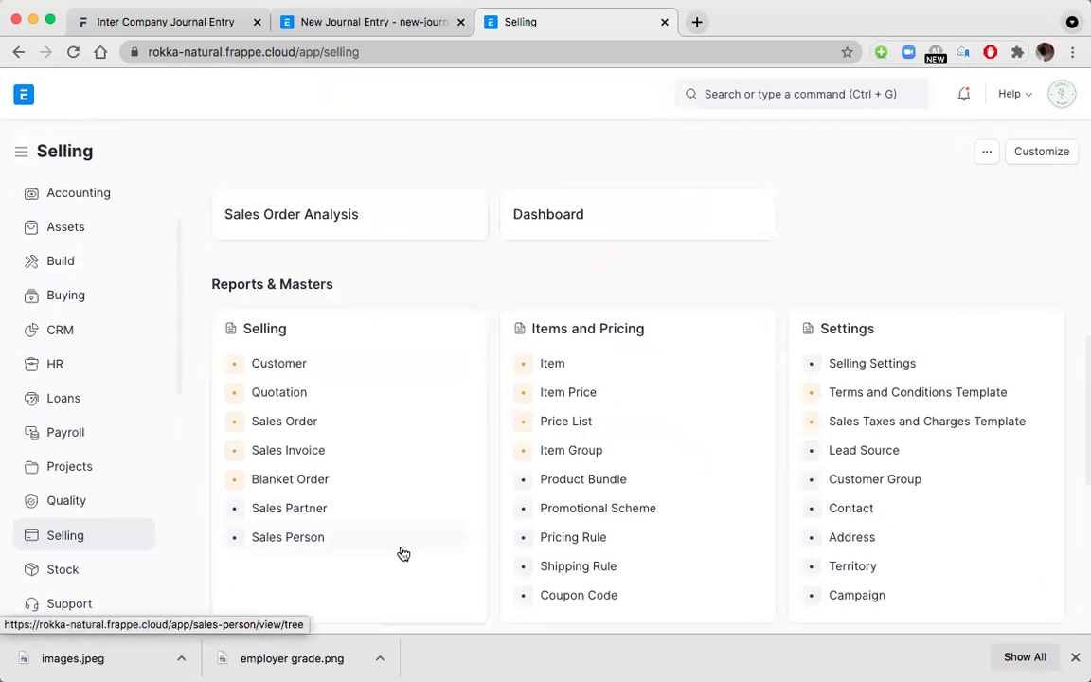
scroll(97, 546, "down", 8)
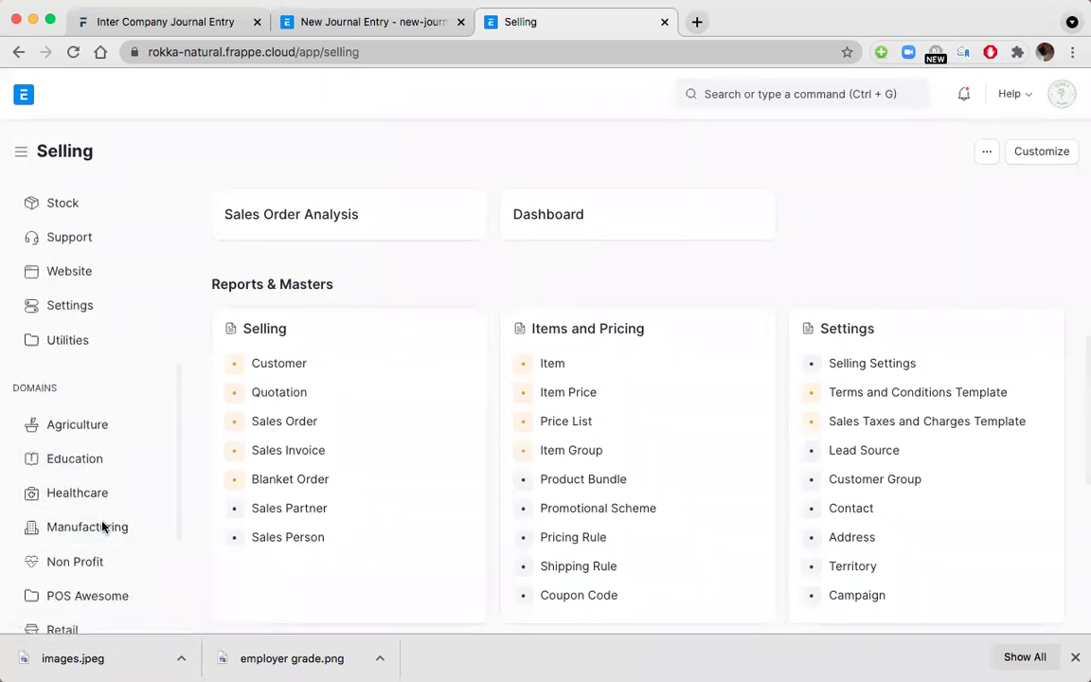
left_click(82, 530)
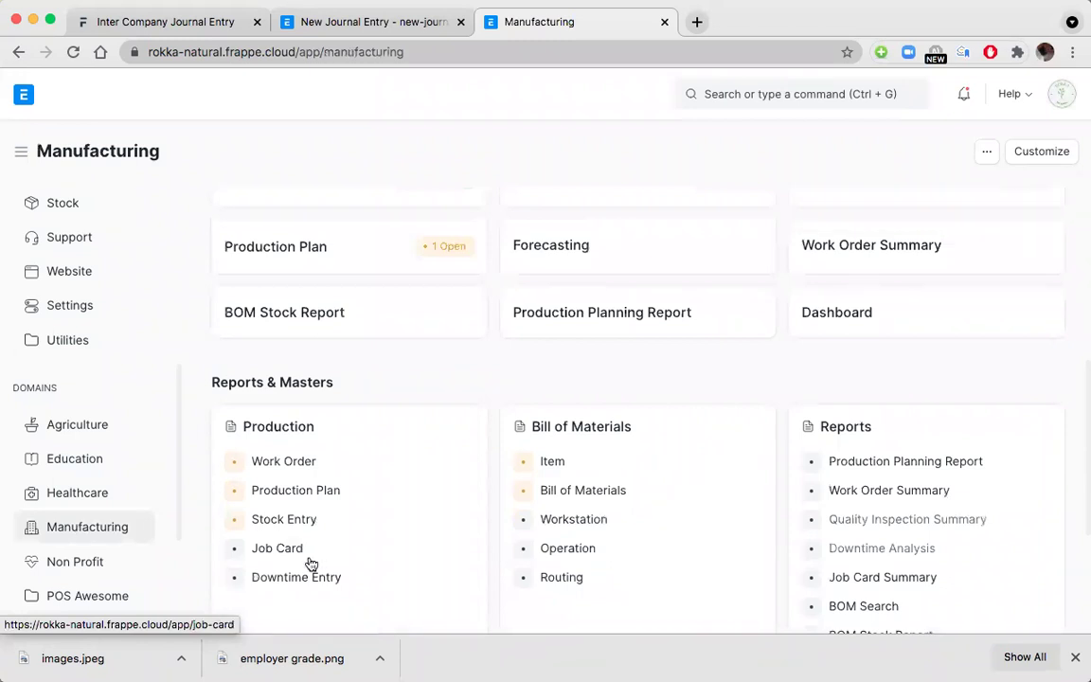
scroll(310, 563, "down", 4)
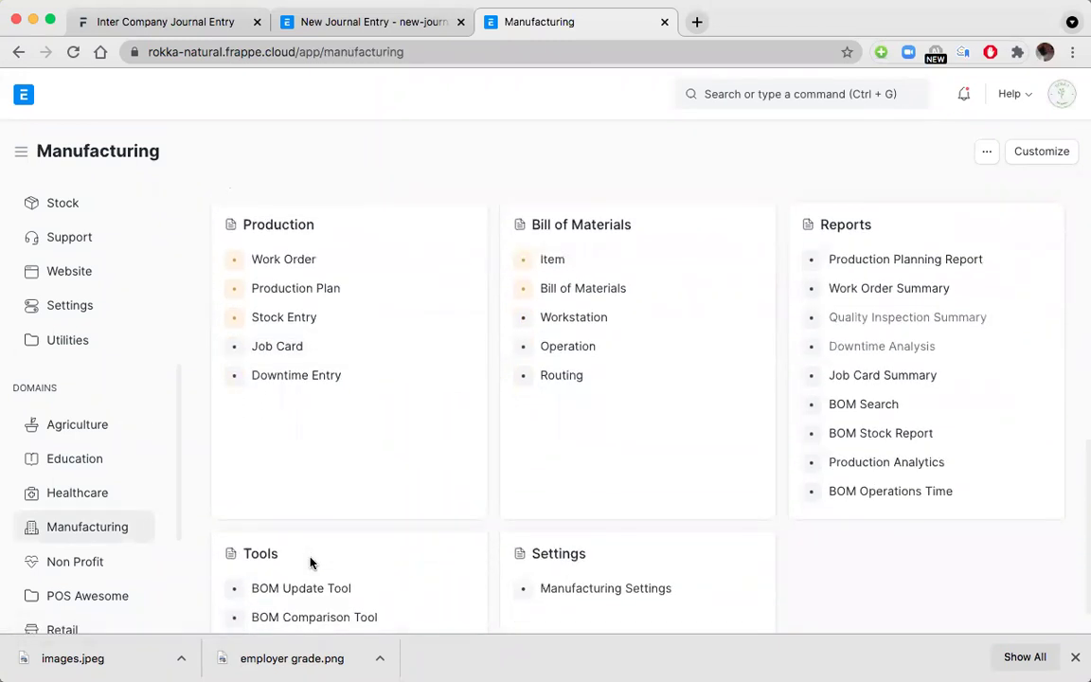
scroll(310, 563, "up", 4)
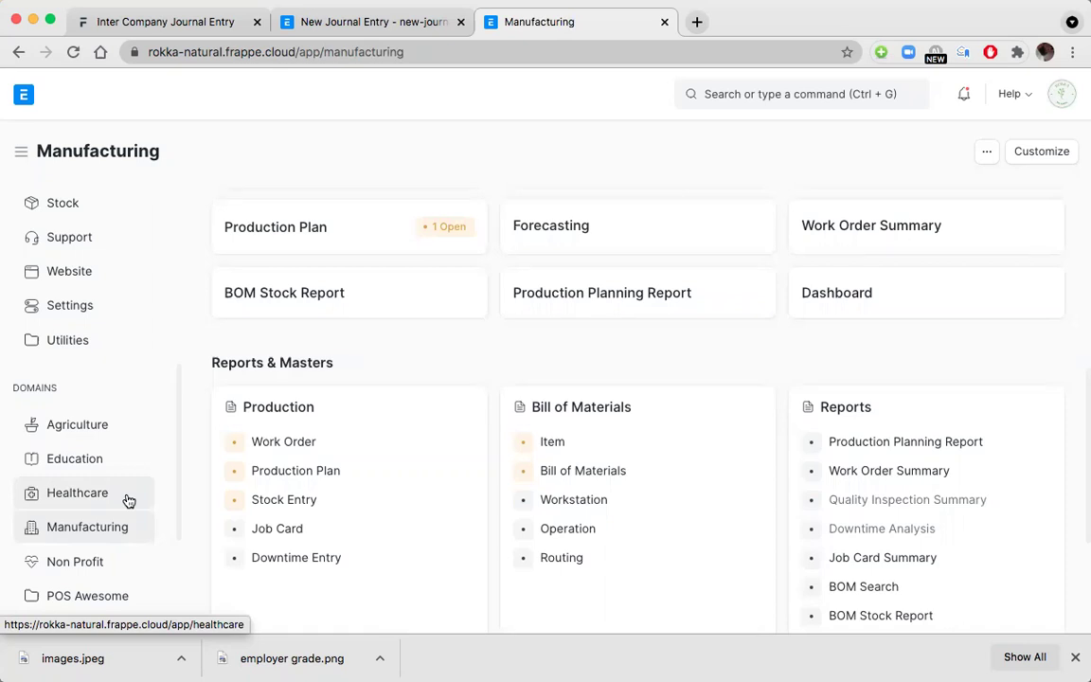
scroll(129, 500, "up", 5)
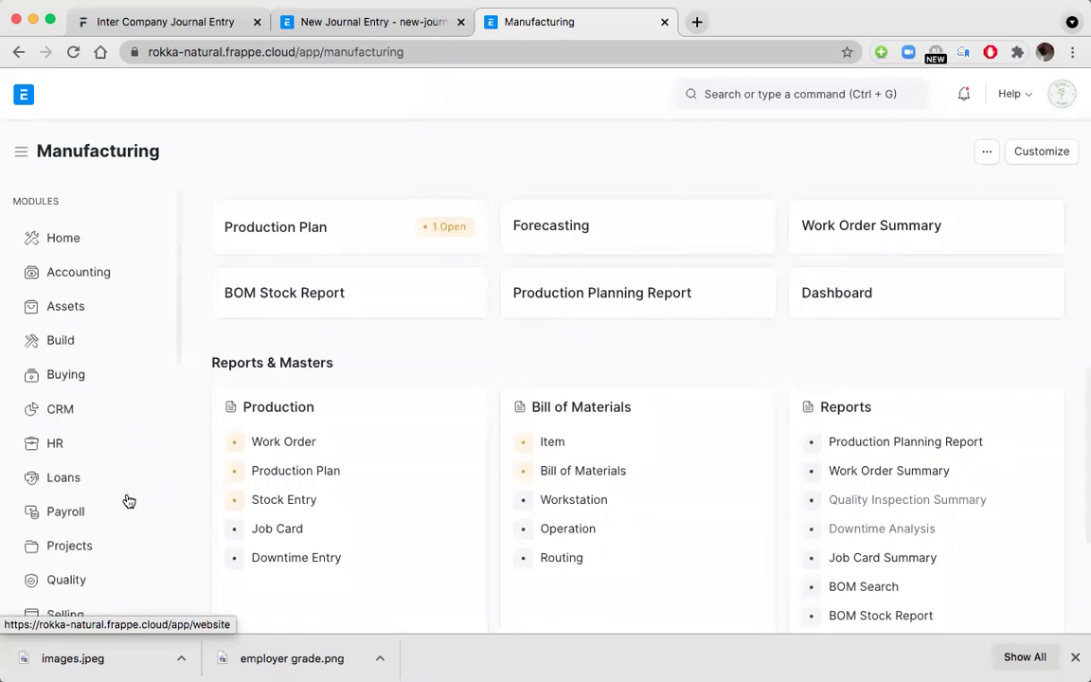
left_click(572, 294)
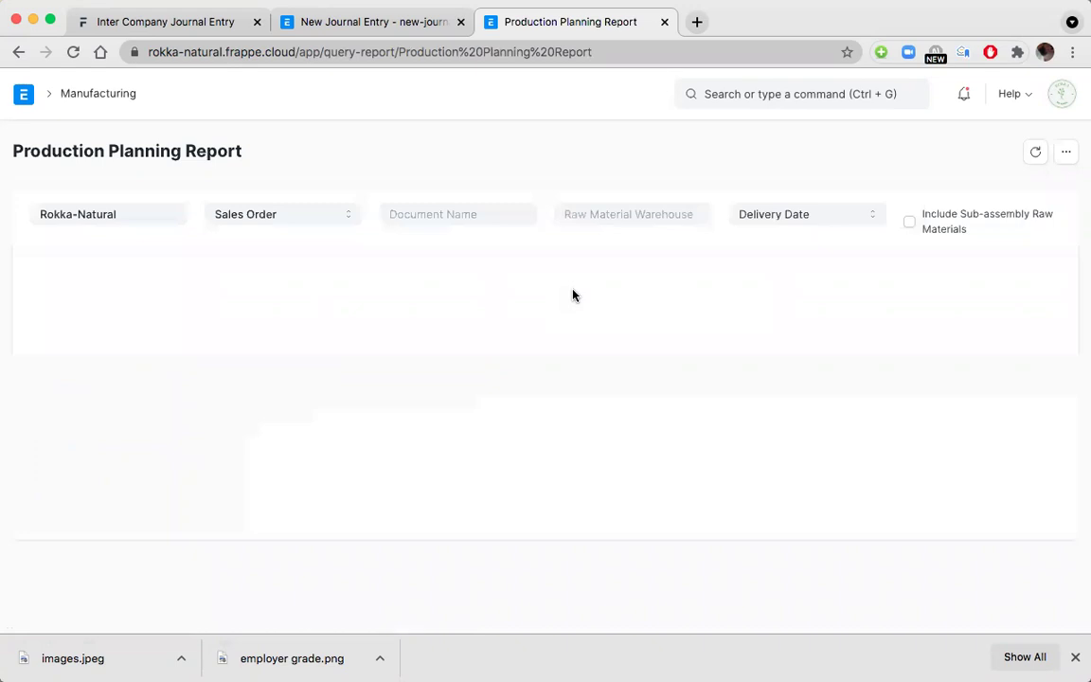
Leave the Production Planning Report and open the Request for Quotation list of the Buying module.
left_click(21, 96)
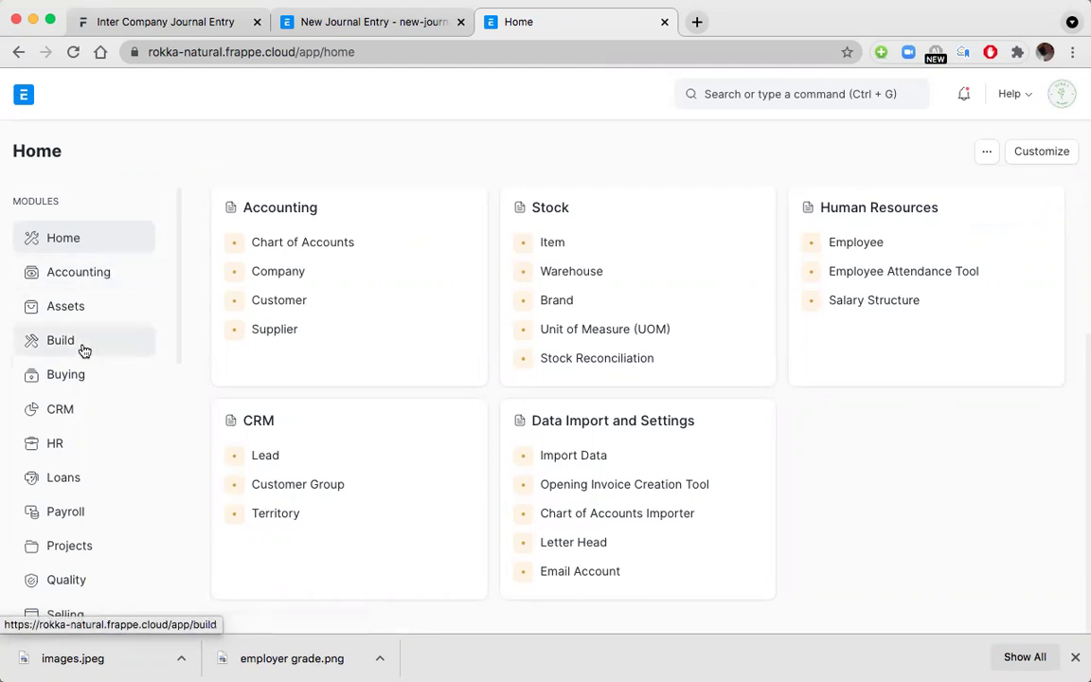
scroll(83, 350, "down", 2)
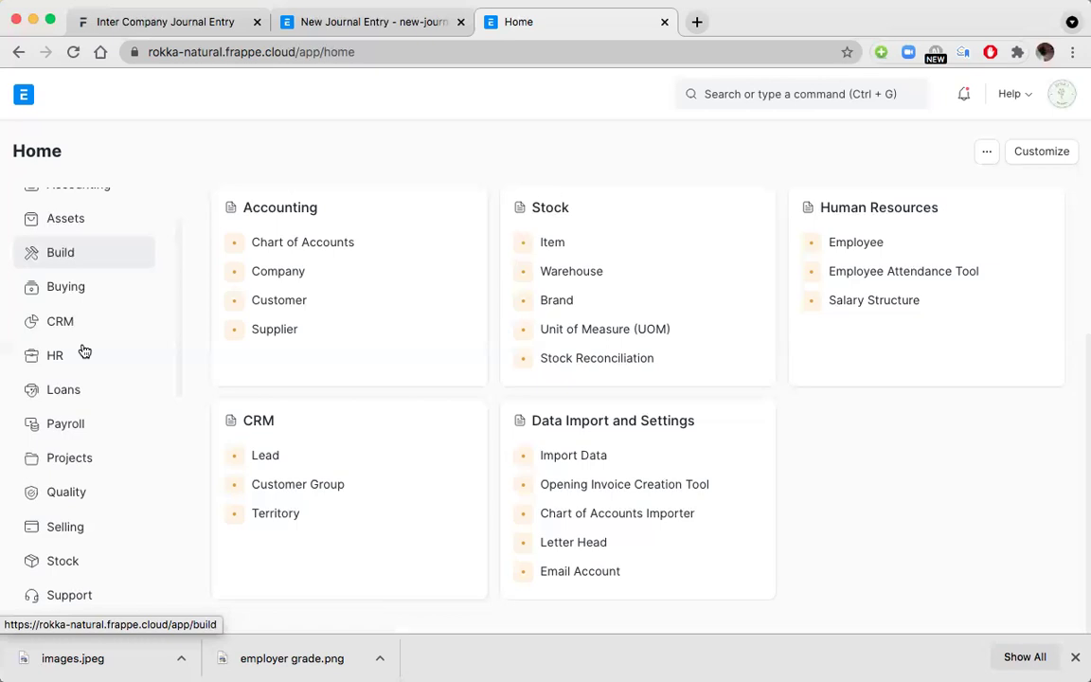
left_click(70, 290)
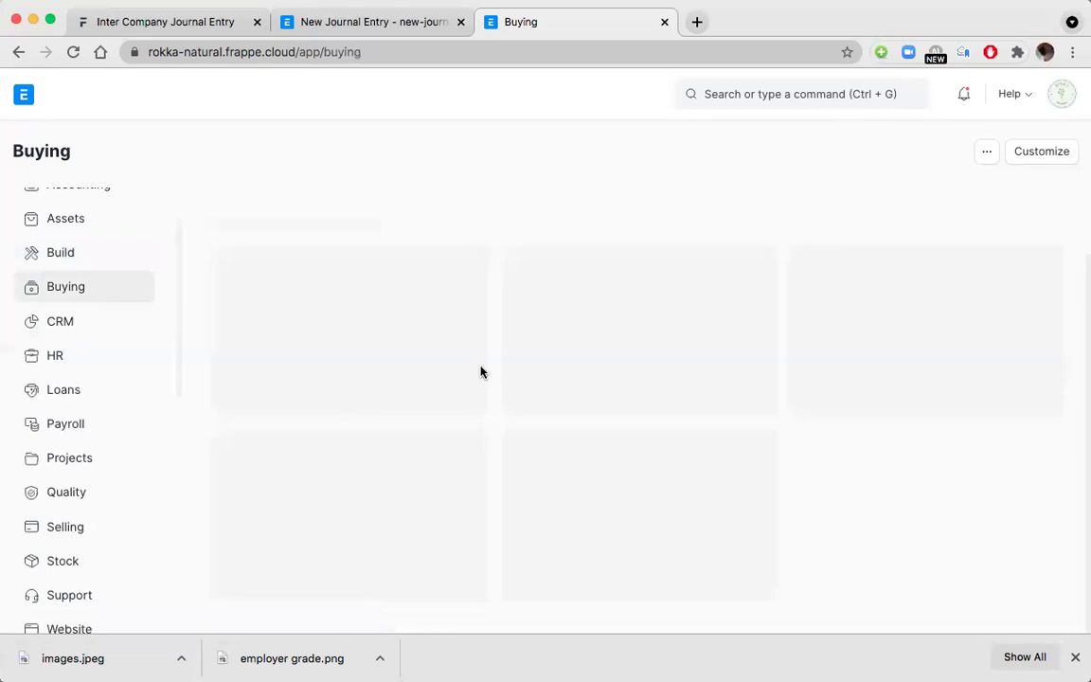
scroll(481, 372, "down", 6)
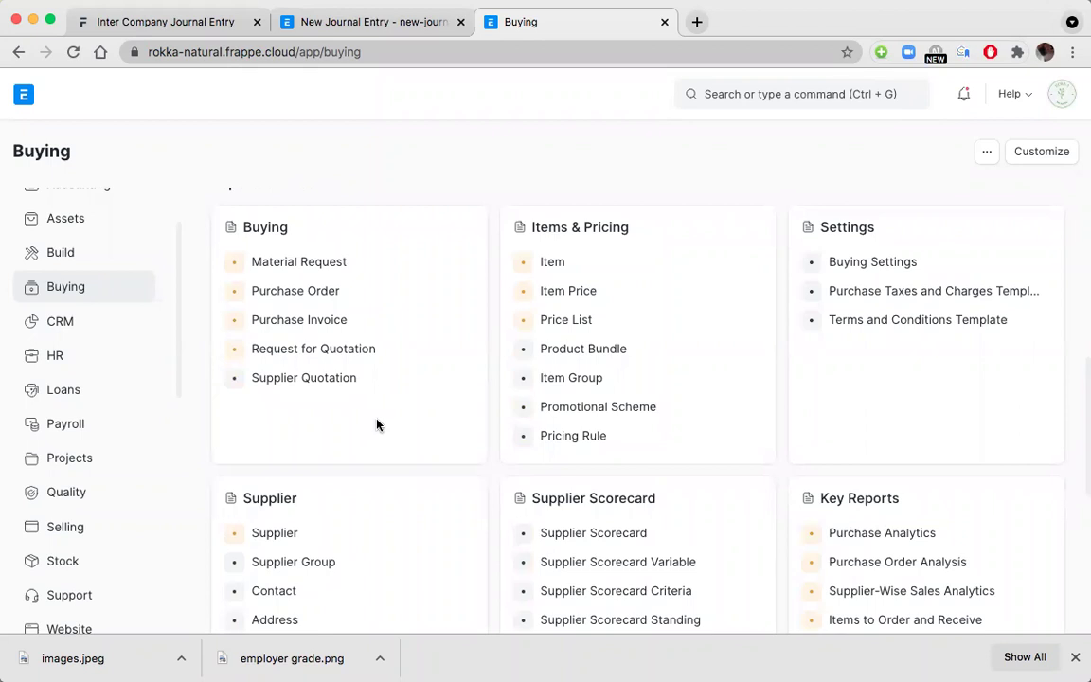
left_click(315, 355)
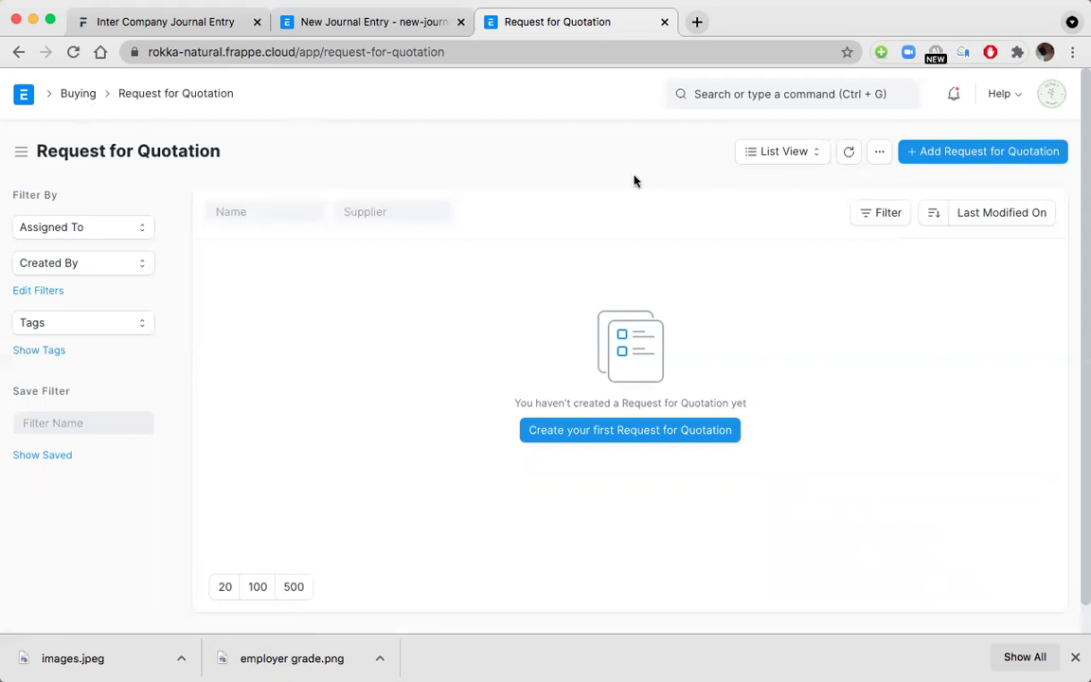
Start a new Request for Quotation and examine its item source options and its suppliers and items tables.
left_click(967, 151)
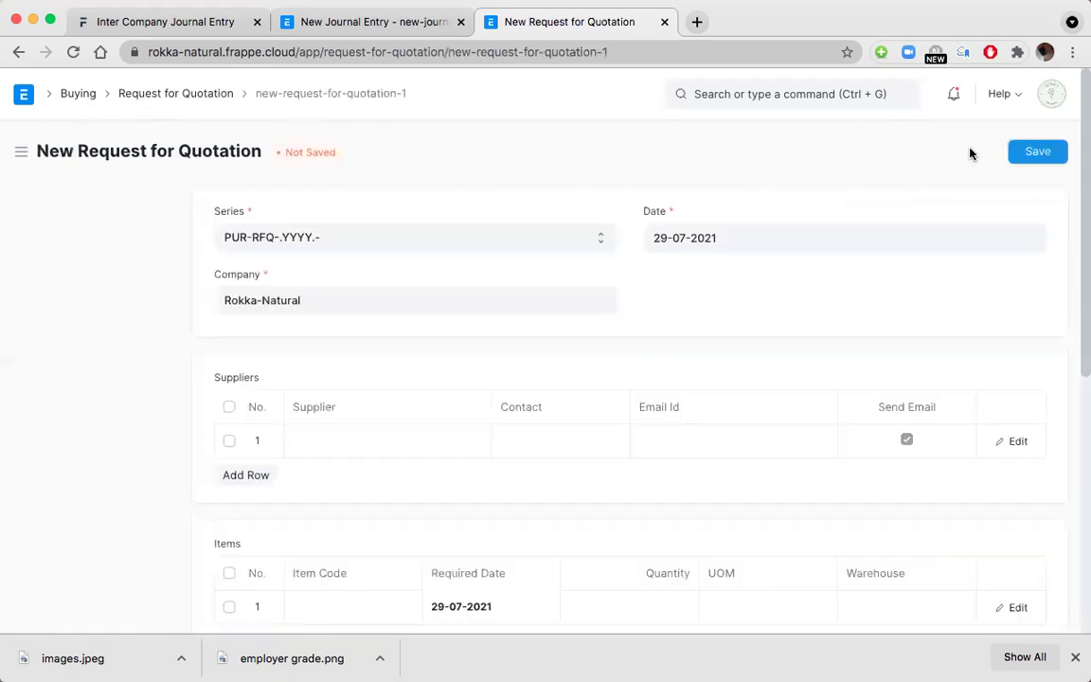
left_click(885, 155)
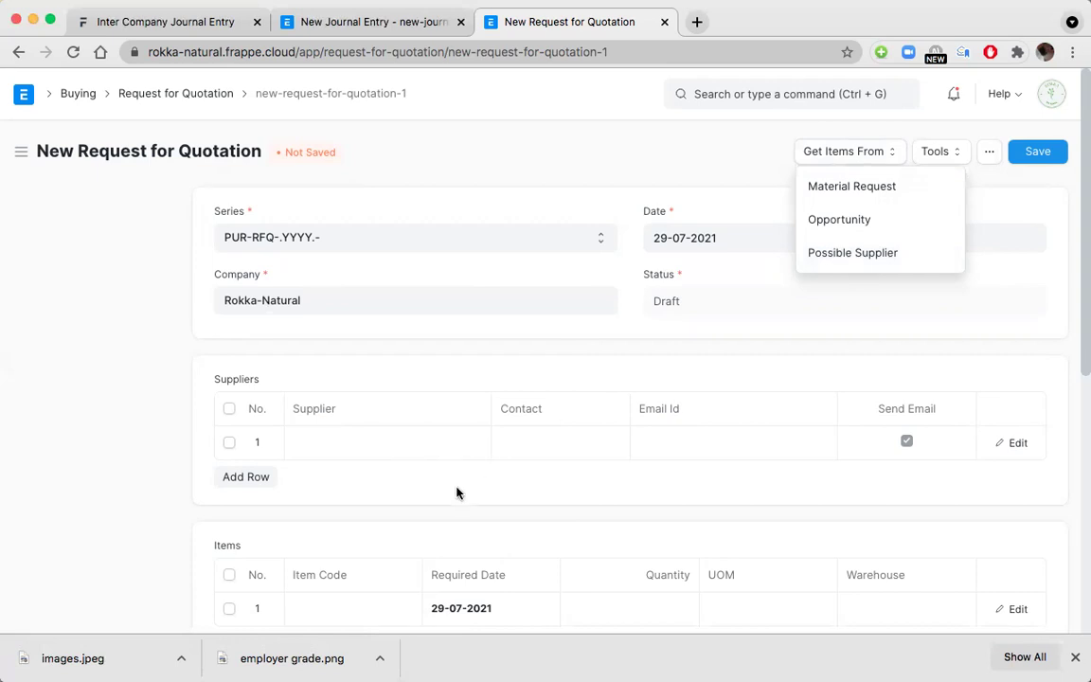
scroll(456, 491, "down", 2)
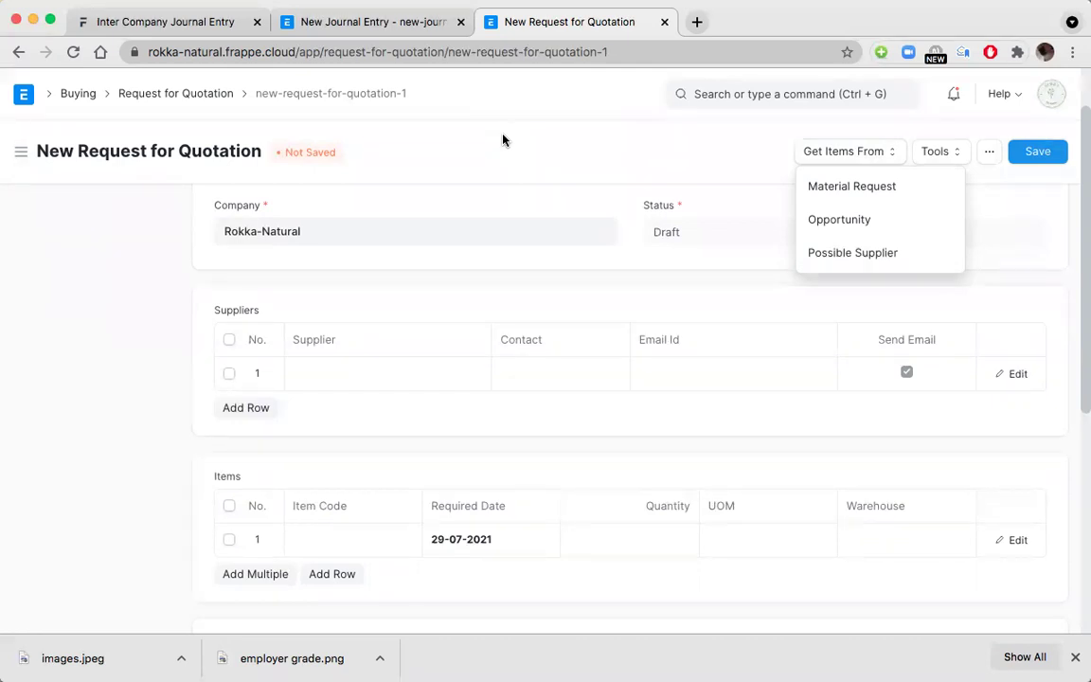
Leave the unsaved request, start a new Supplier Quotation from the Buying module, and examine its item source options and items section.
left_click(78, 94)
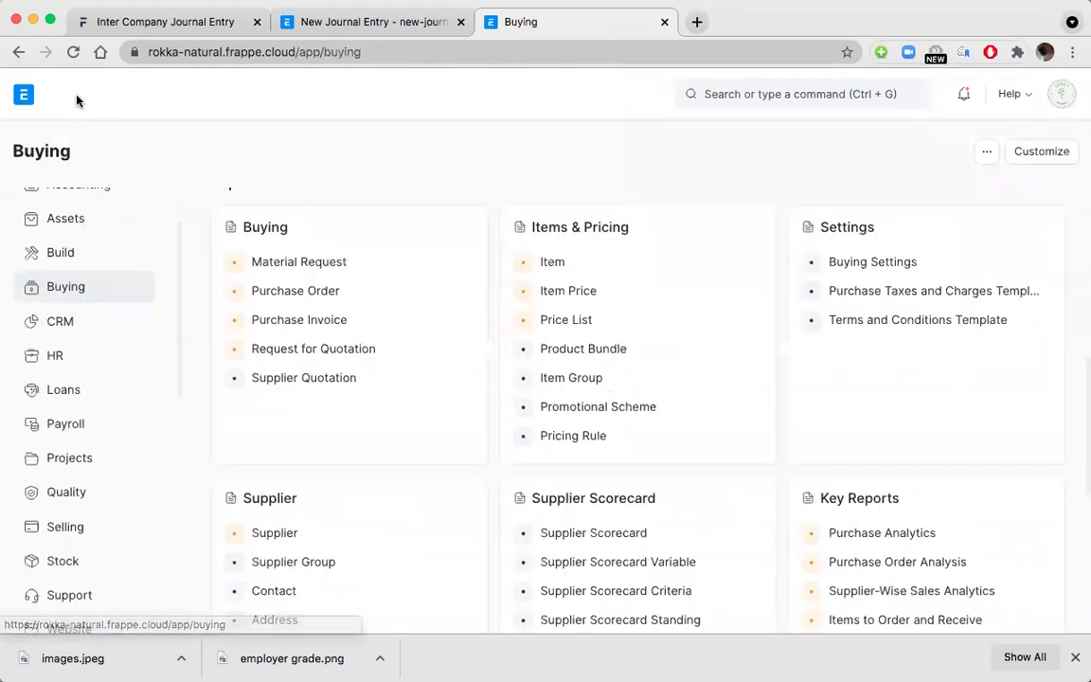
left_click(304, 383)
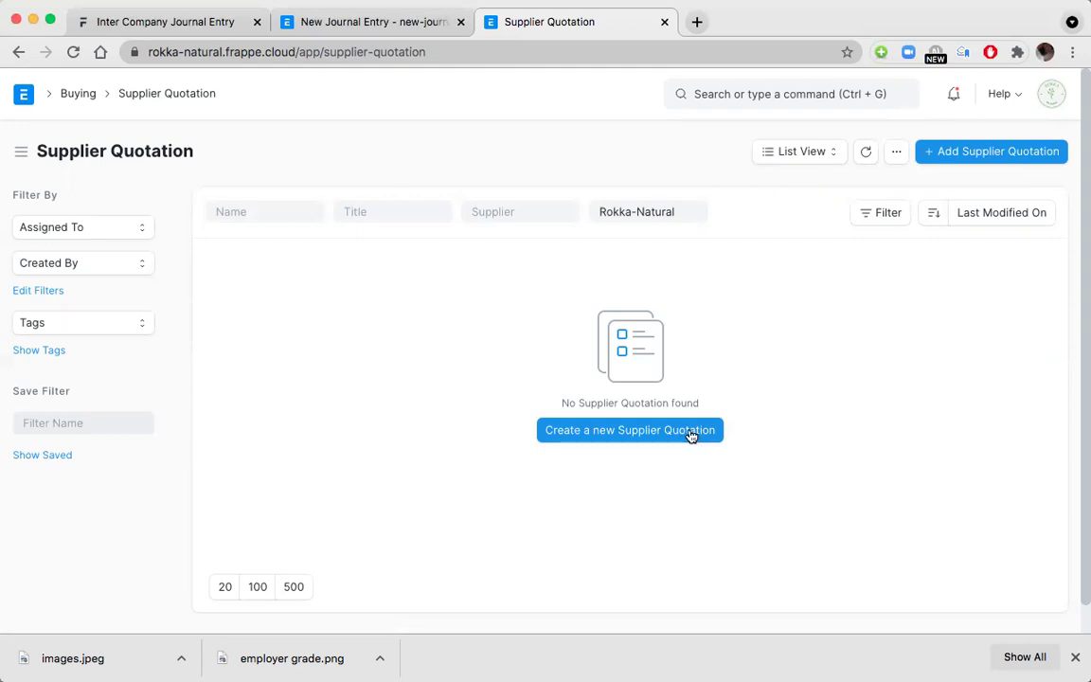
left_click(635, 430)
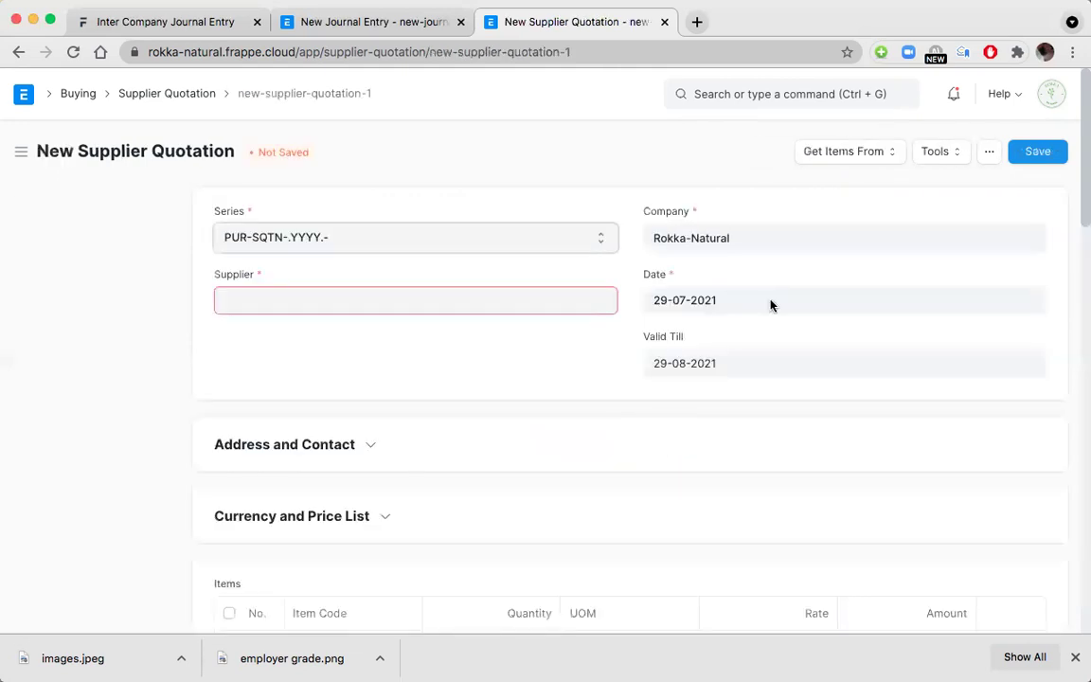
left_click(890, 153)
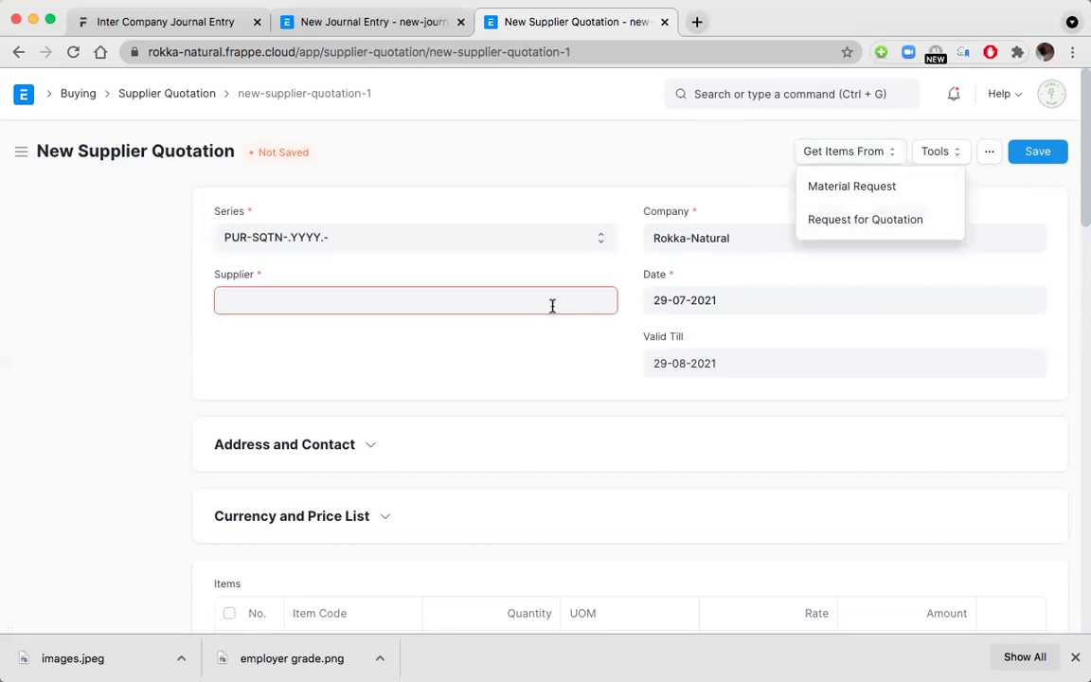
scroll(592, 432, "down", 4)
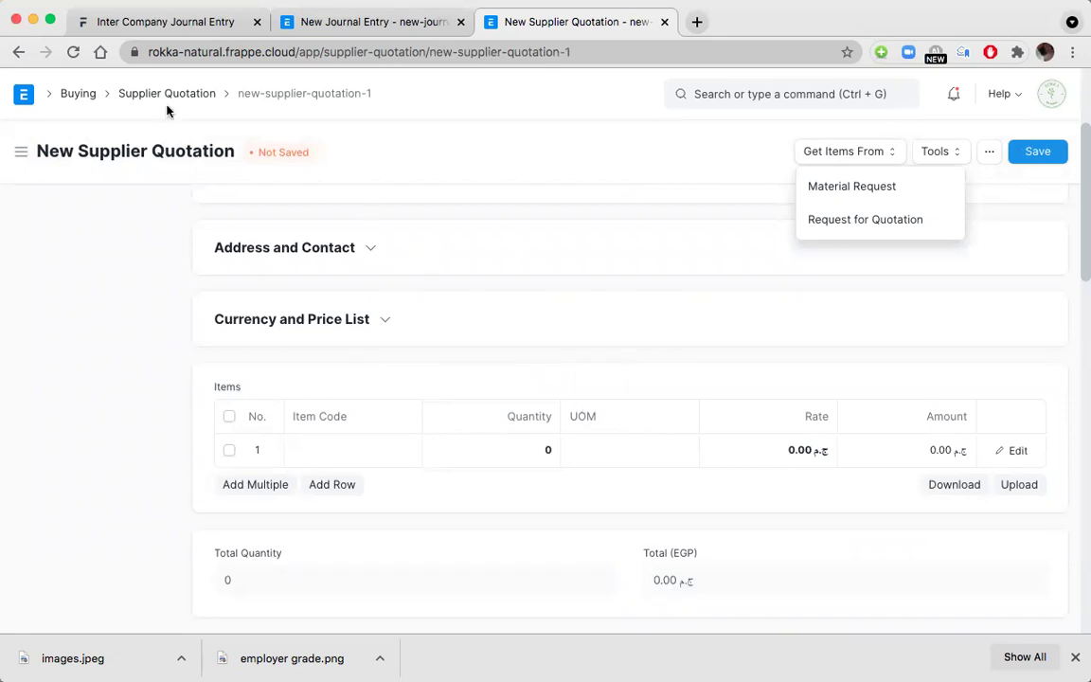
Leave the unsaved Supplier Quotation, start a new Purchase Receipt from the Stock module, and view the documents it can get items from.
left_click(79, 93)
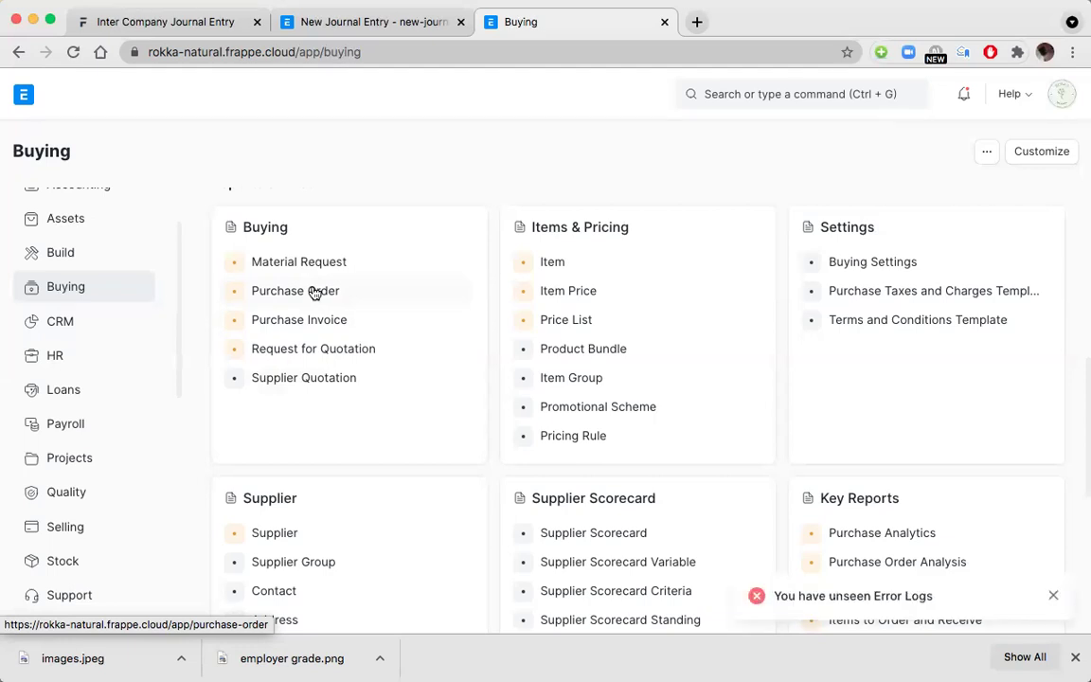
scroll(83, 289, "down", 1)
scroll(82, 290, "down", 2)
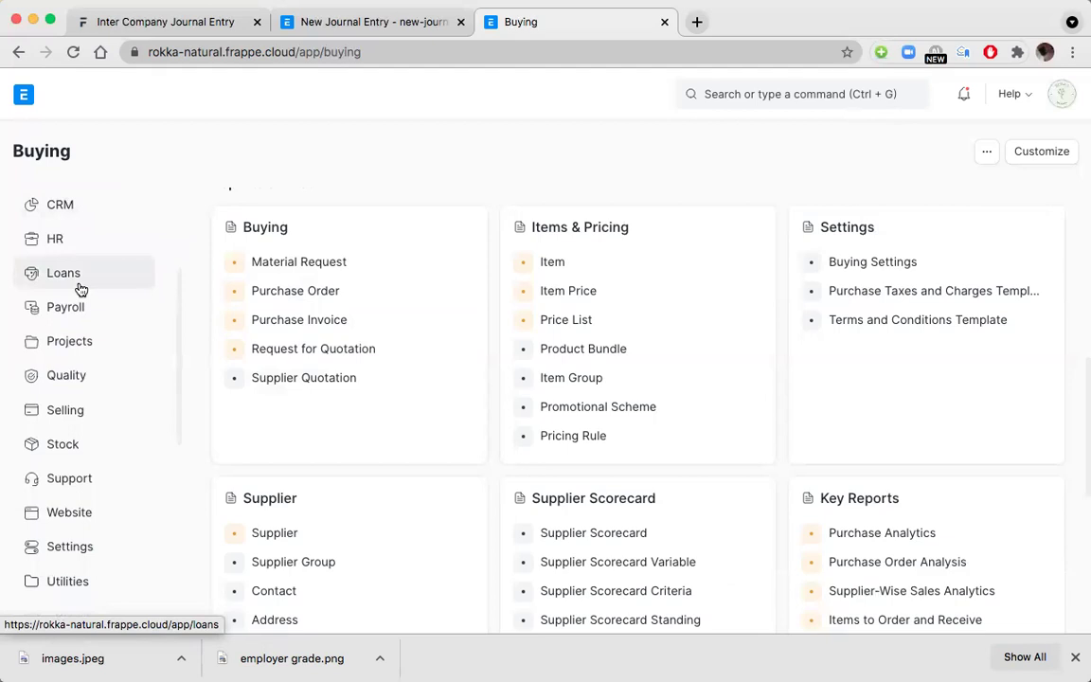
left_click(57, 451)
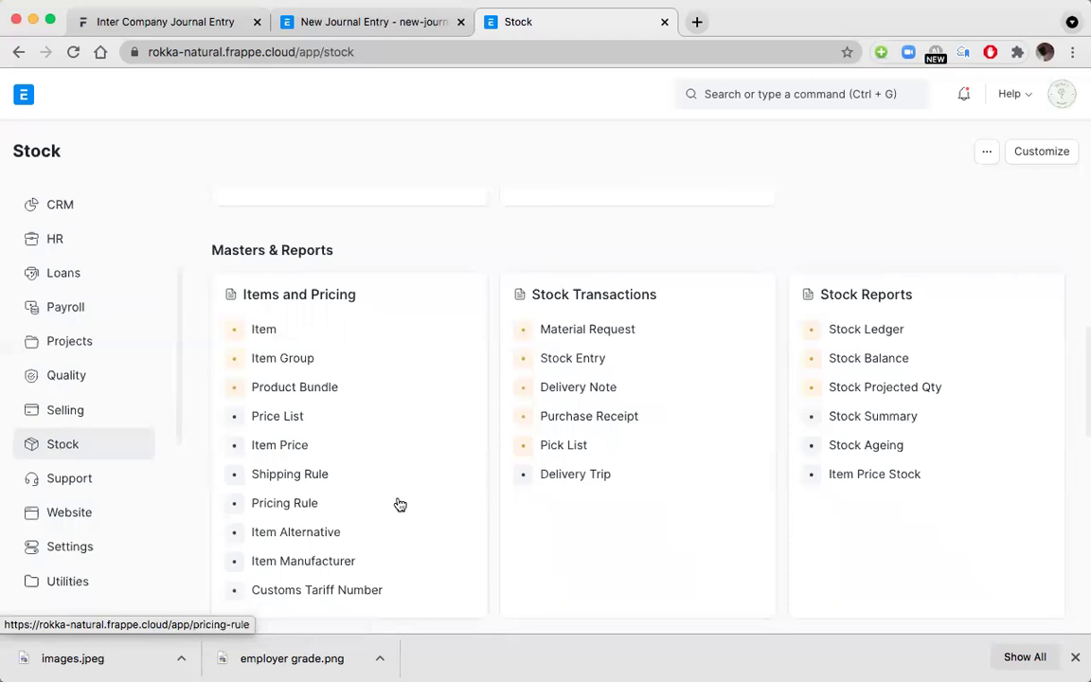
left_click(599, 419)
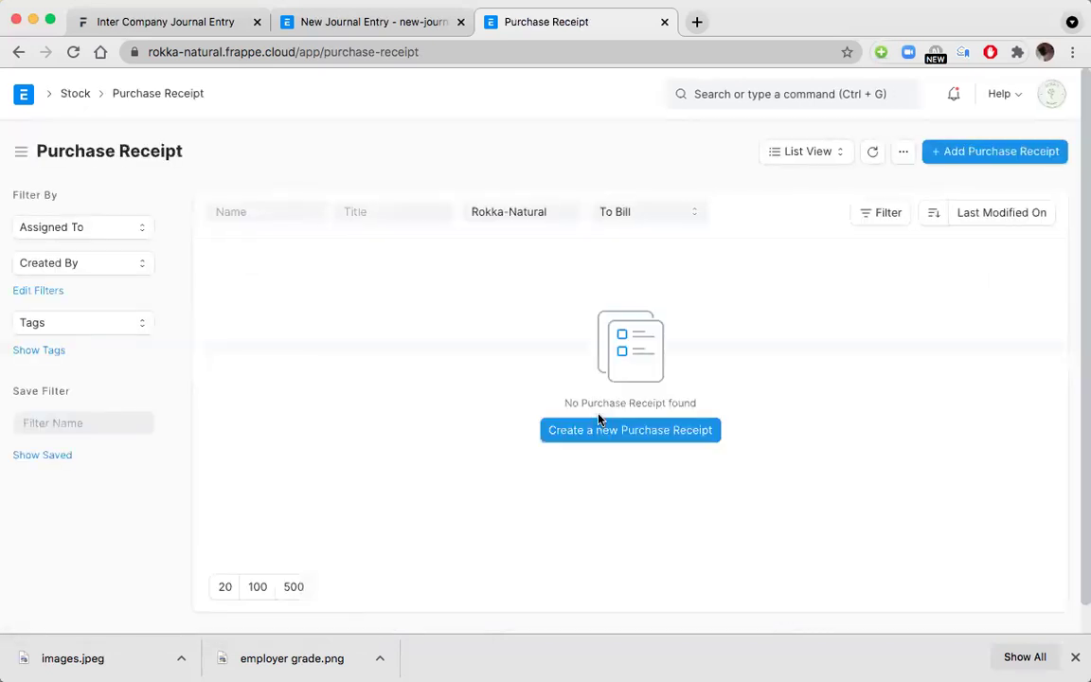
left_click(625, 432)
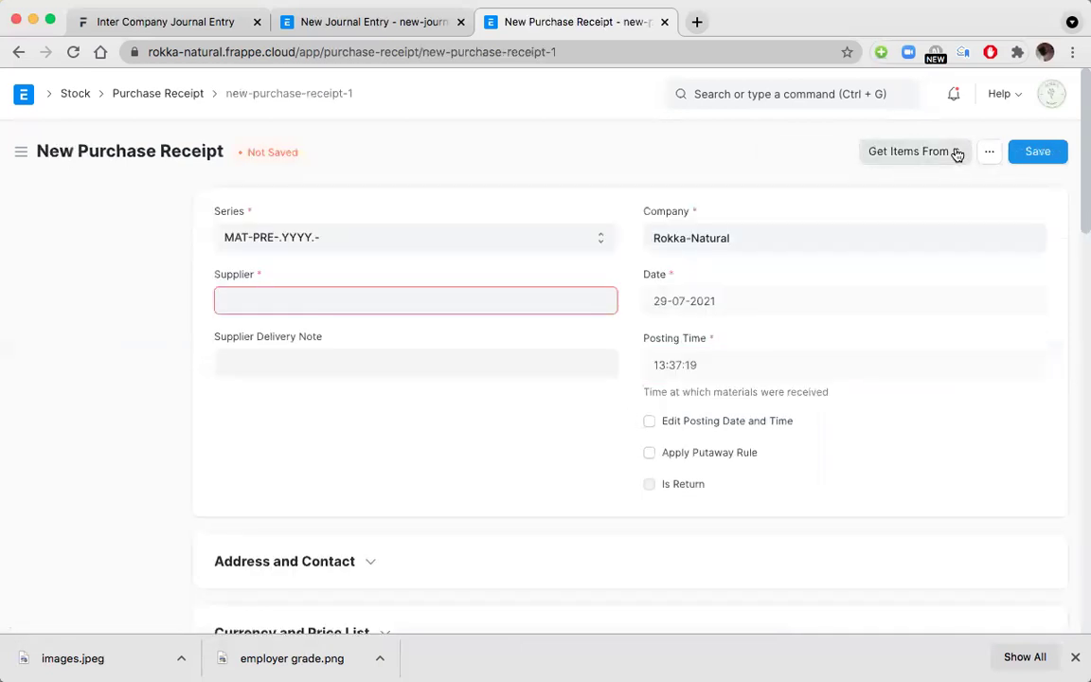
left_click(957, 154)
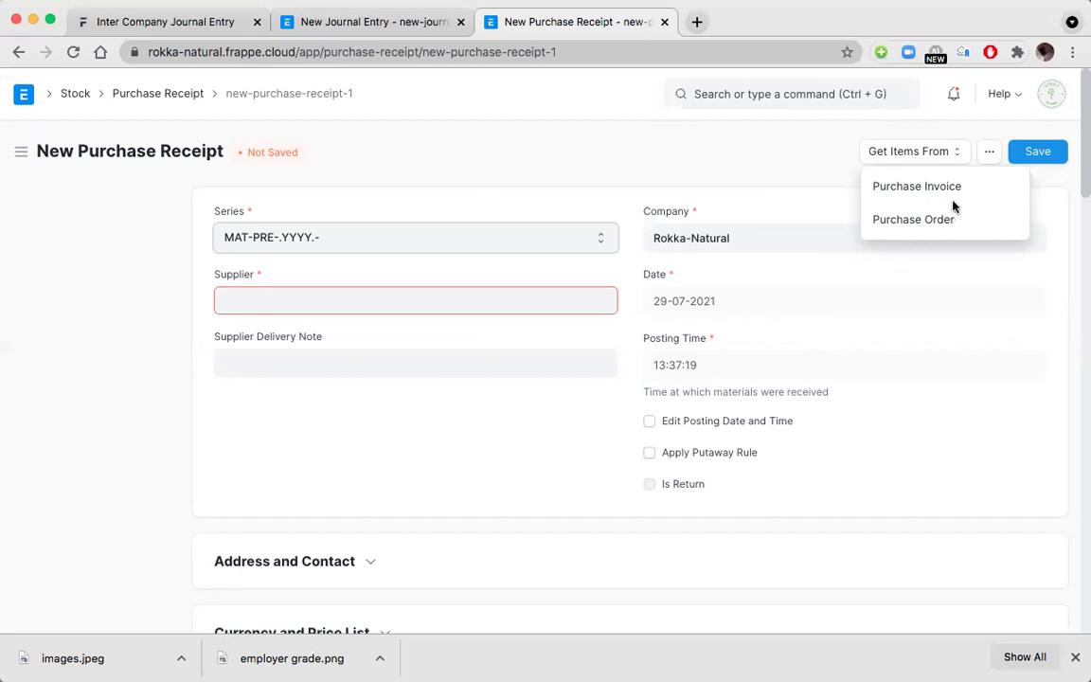
Leave the unsaved Purchase Receipt and review the Stock module's quick access shortcuts.
left_click(25, 101)
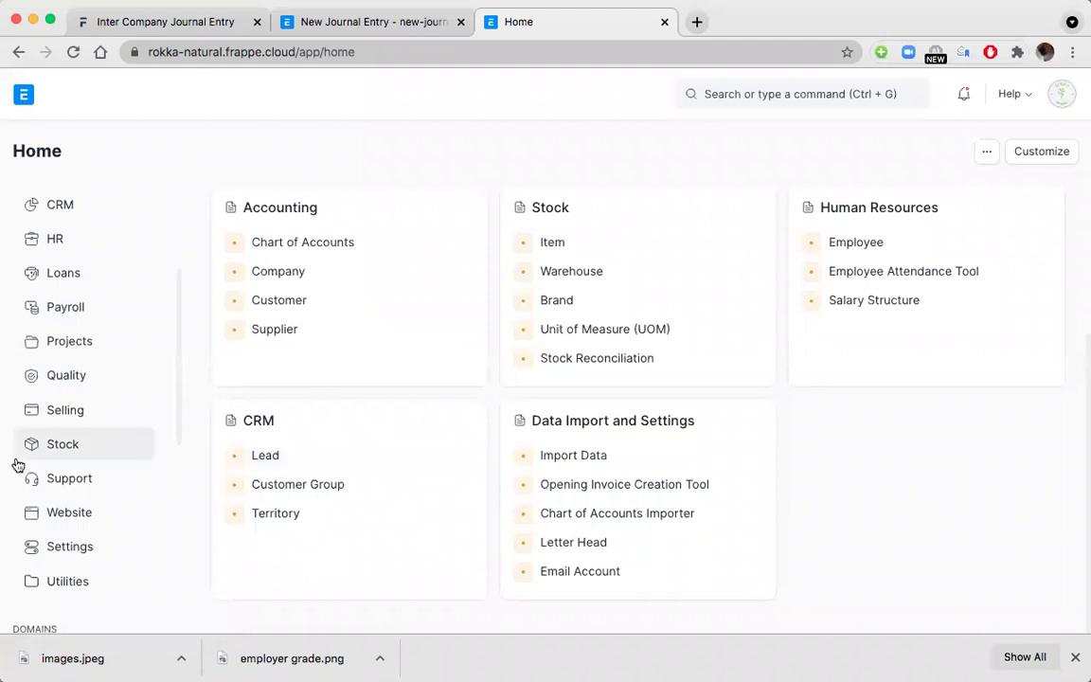
left_click(76, 446)
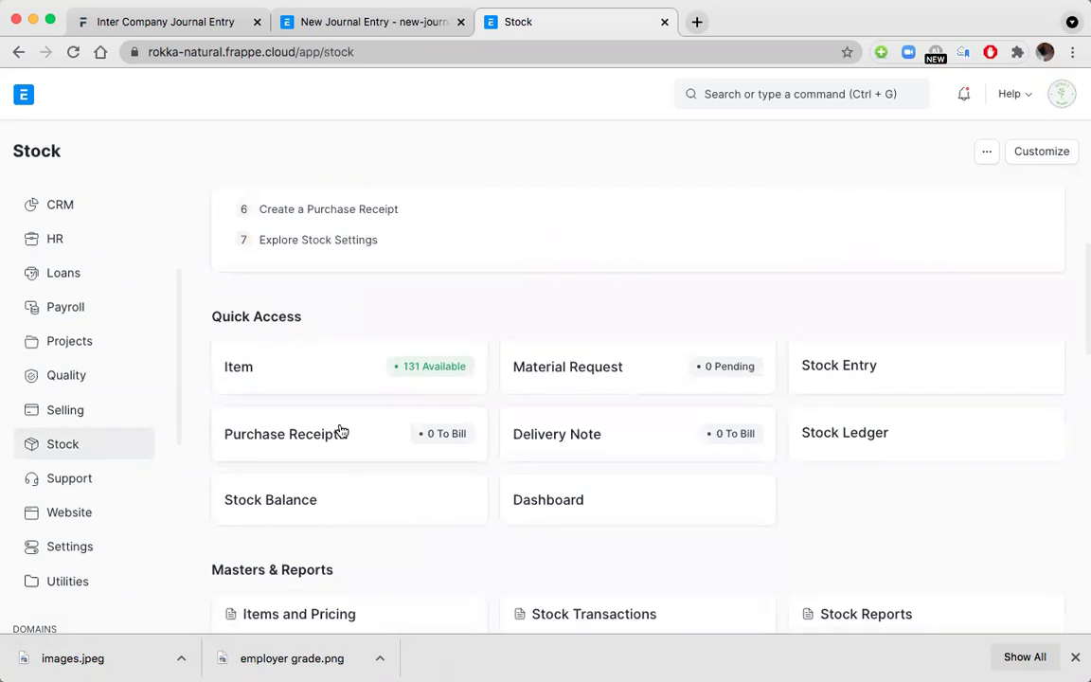
scroll(341, 431, "down", 1)
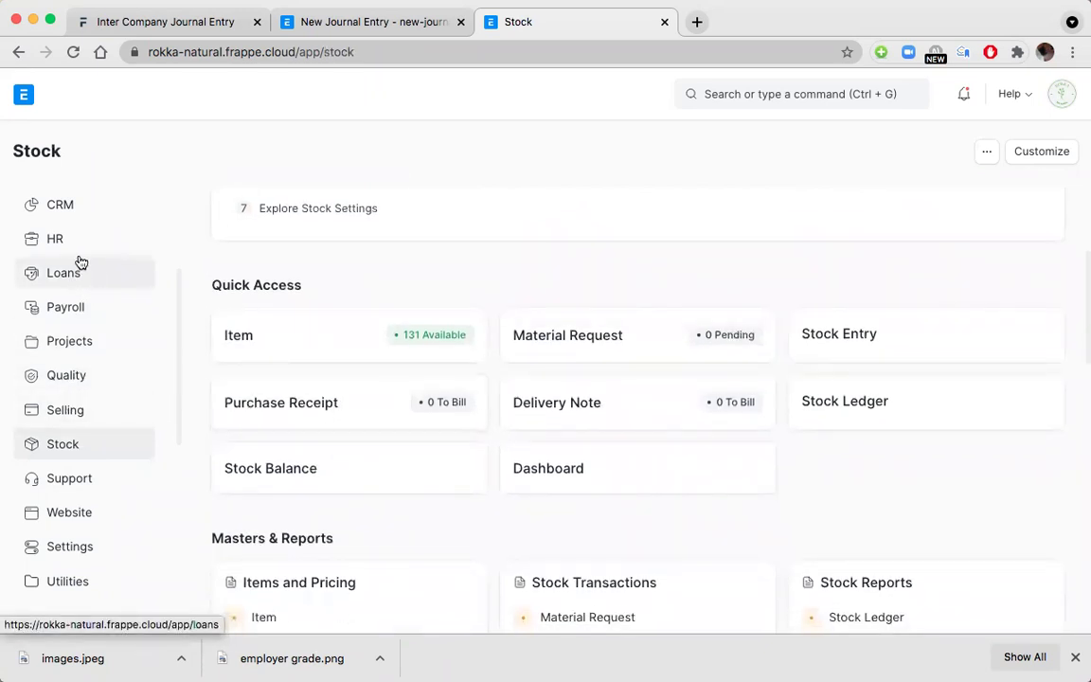
scroll(79, 264, "up", 4)
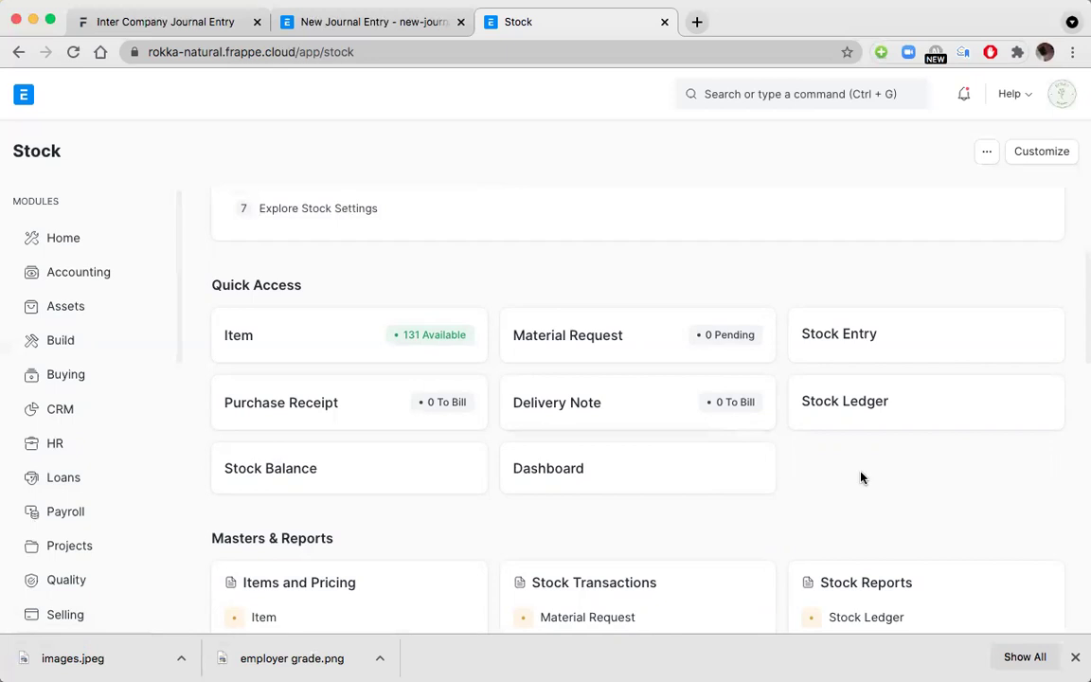
scroll(861, 478, "down", 1)
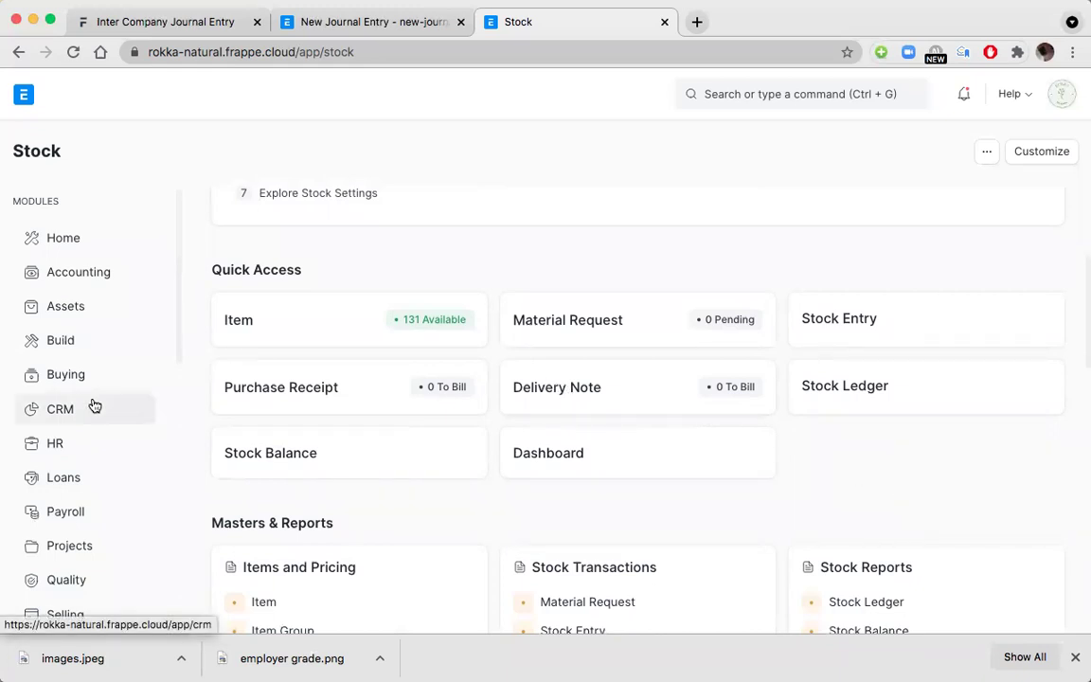
Open the Manufacturing module again and review its shortcuts, production, bill of materials and report links.
scroll(94, 406, "down", 5)
scroll(73, 463, "down", 5)
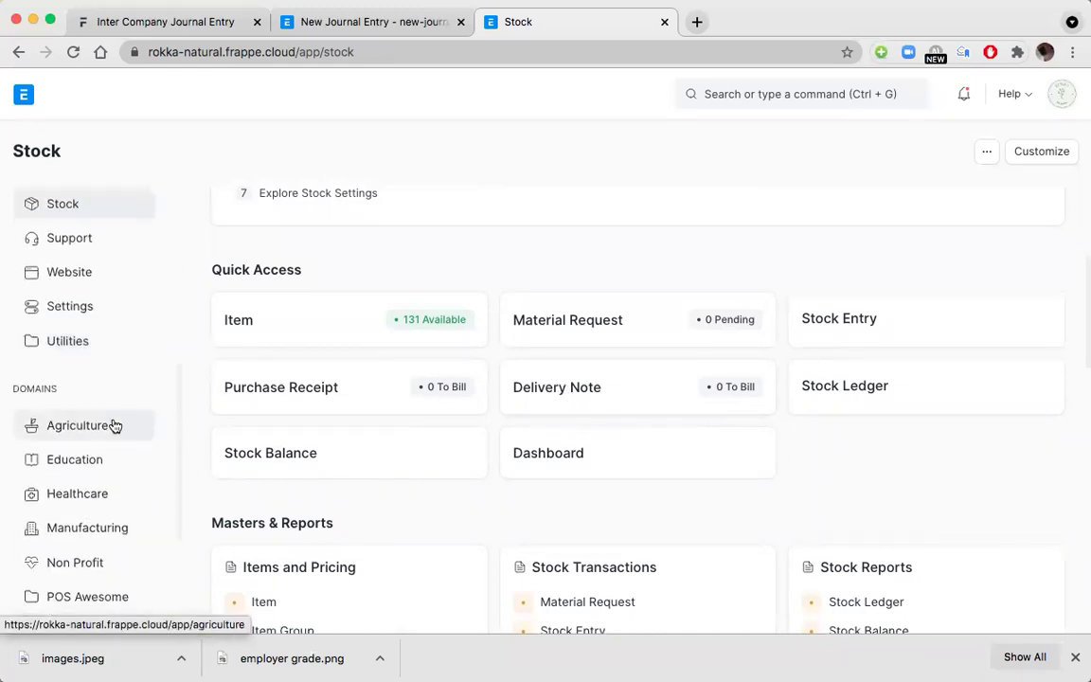
left_click(63, 533)
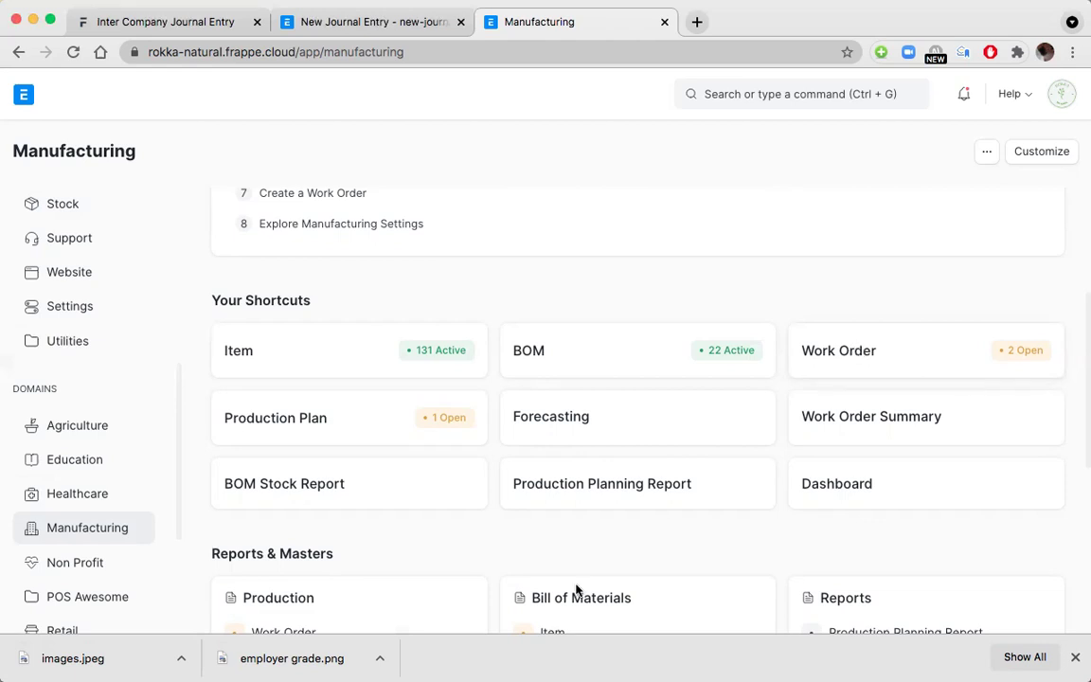
scroll(576, 589, "down", 3)
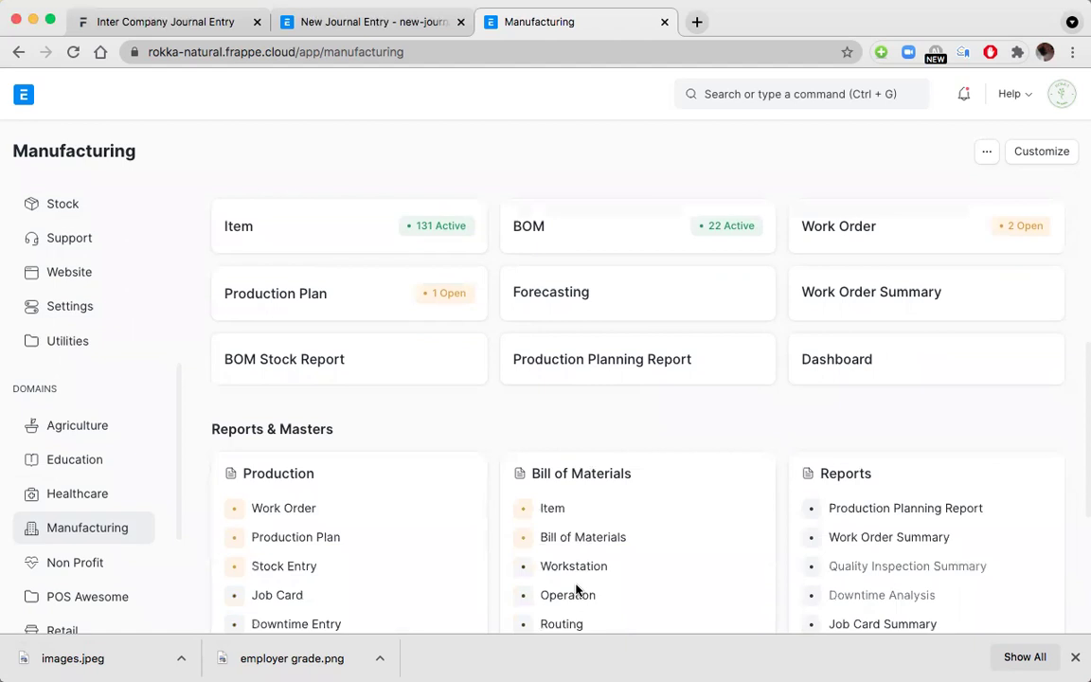
scroll(576, 589, "down", 1)
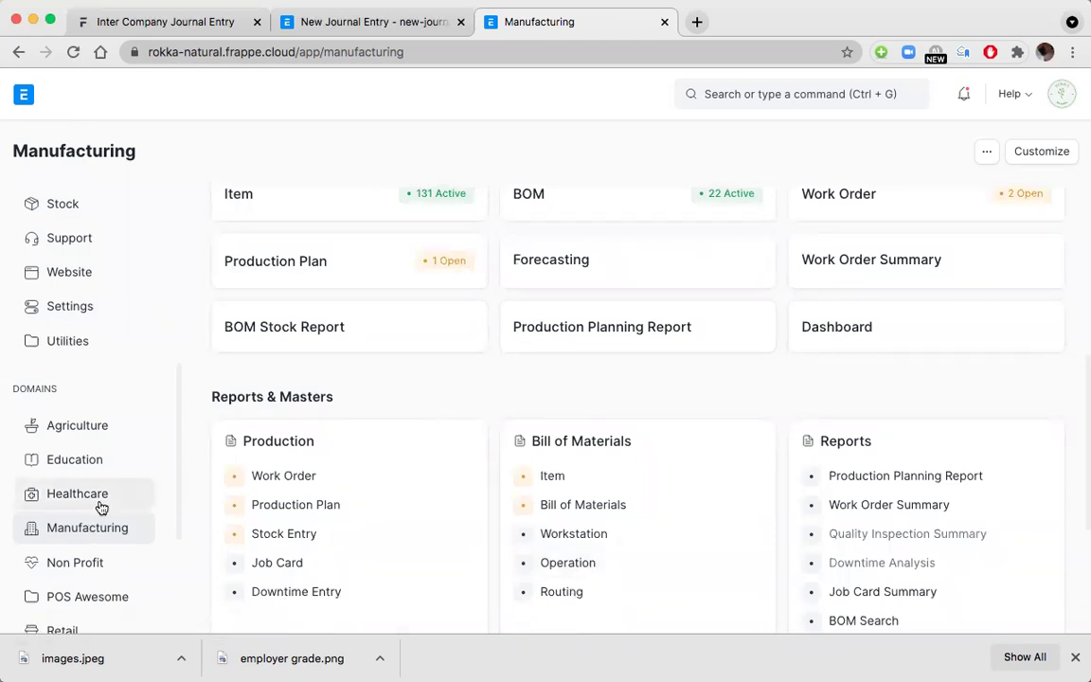
Open the Stock module, view its Delivery Note and Delivery Trip lists, and review the Items and Pricing links.
scroll(82, 263, "up", 1)
left_click(81, 254)
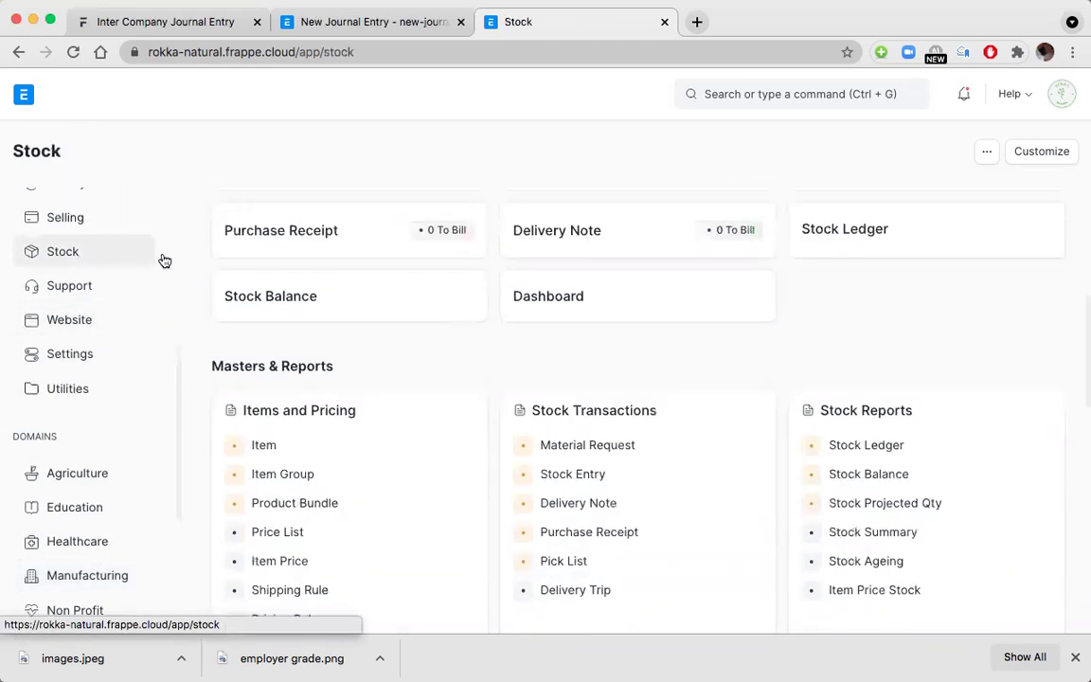
left_click(574, 504)
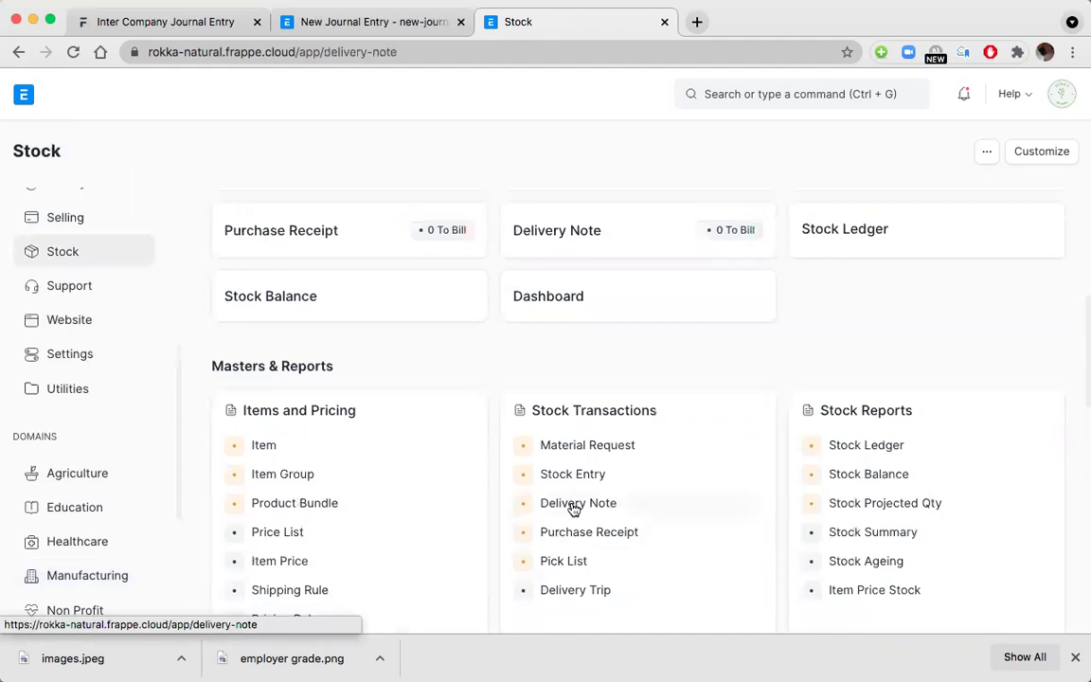
left_click(18, 52)
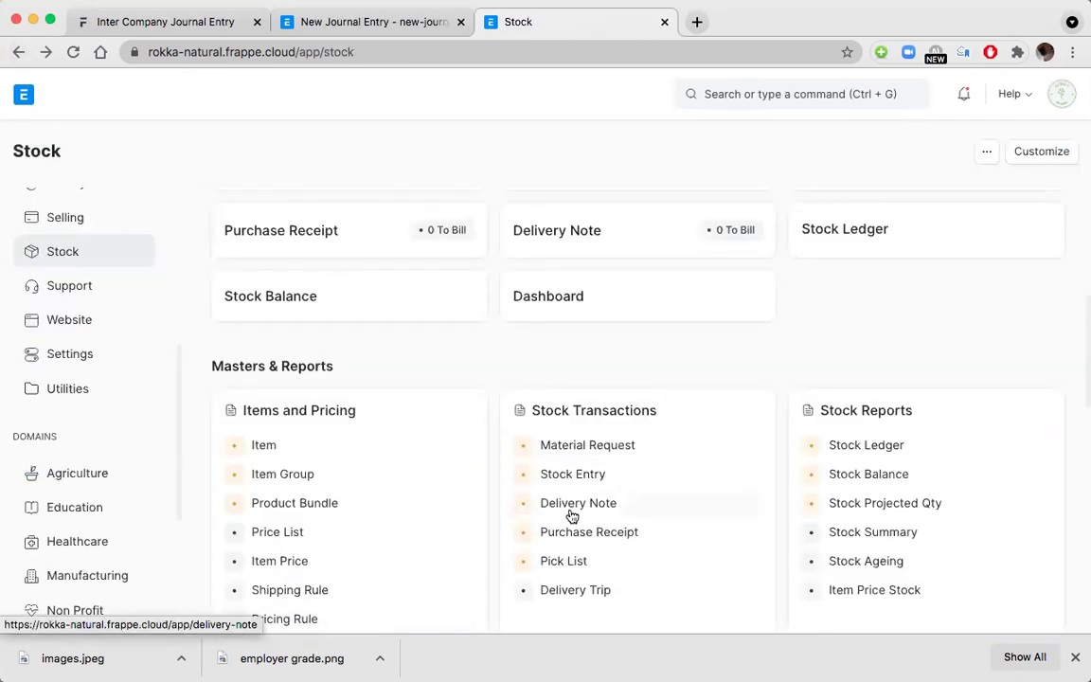
left_click(559, 591)
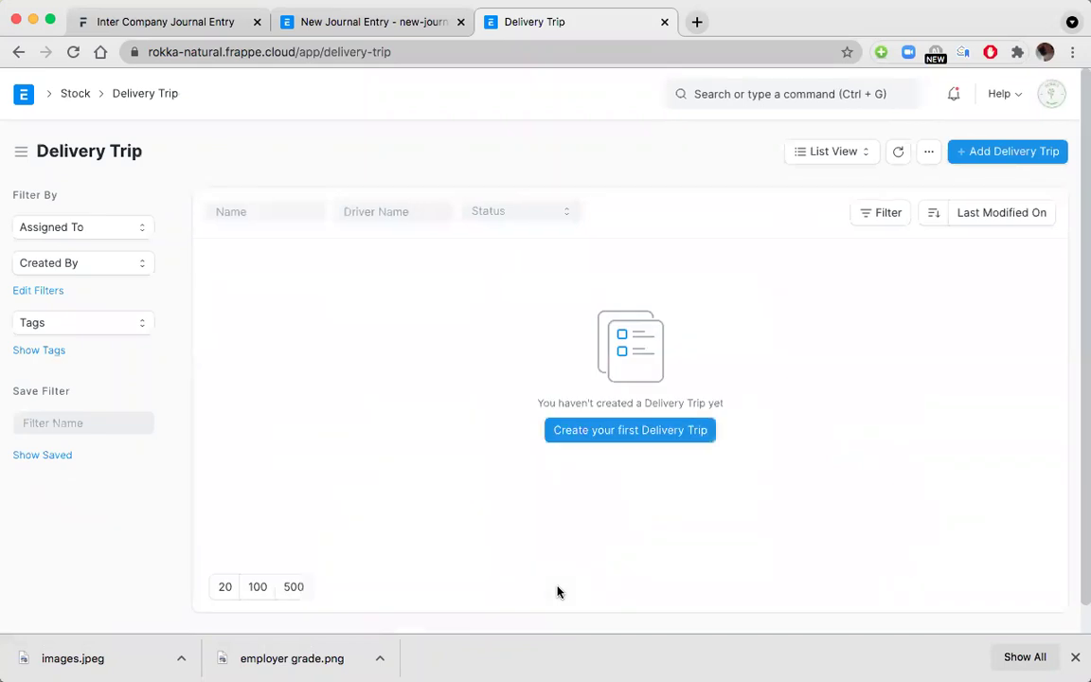
left_click(18, 53)
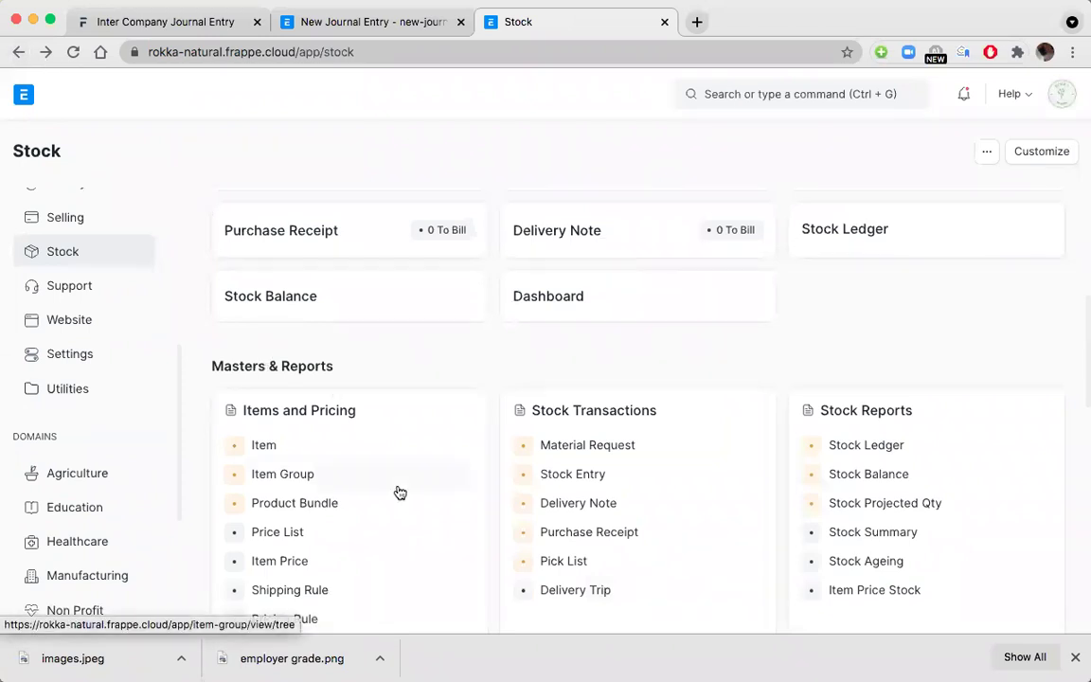
scroll(399, 492, "down", 2)
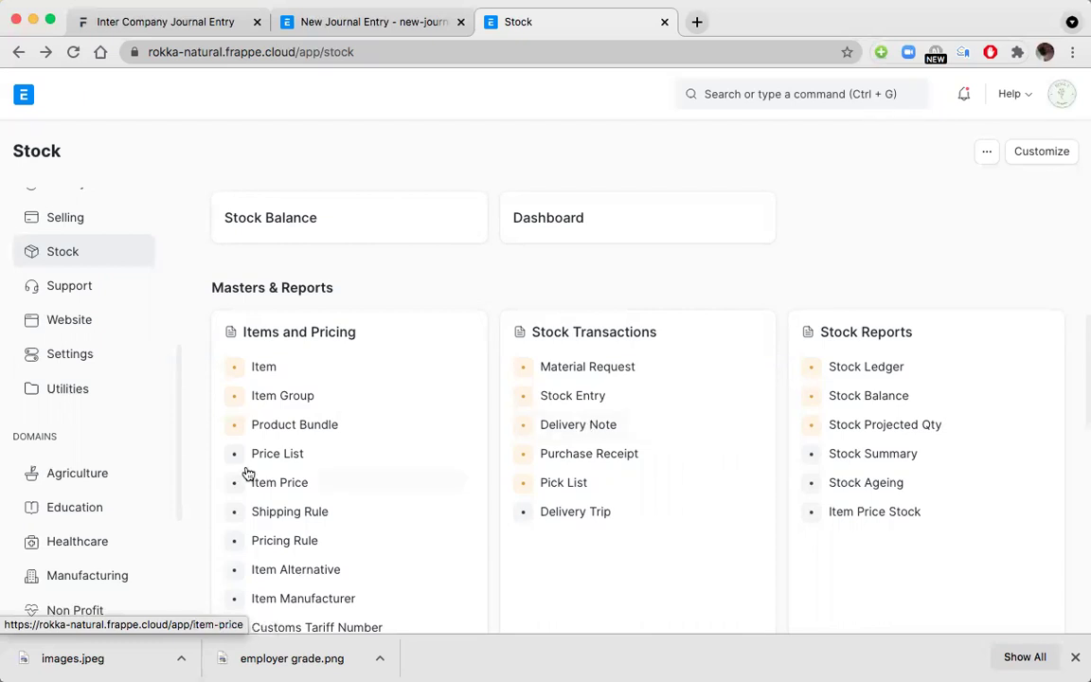
Open the Accounting module and review its shortcuts, accounting masters, general ledger, receivable, payable and financial statement links.
scroll(246, 473, "up", 5)
scroll(79, 412, "up", 3)
scroll(79, 411, "up", 3)
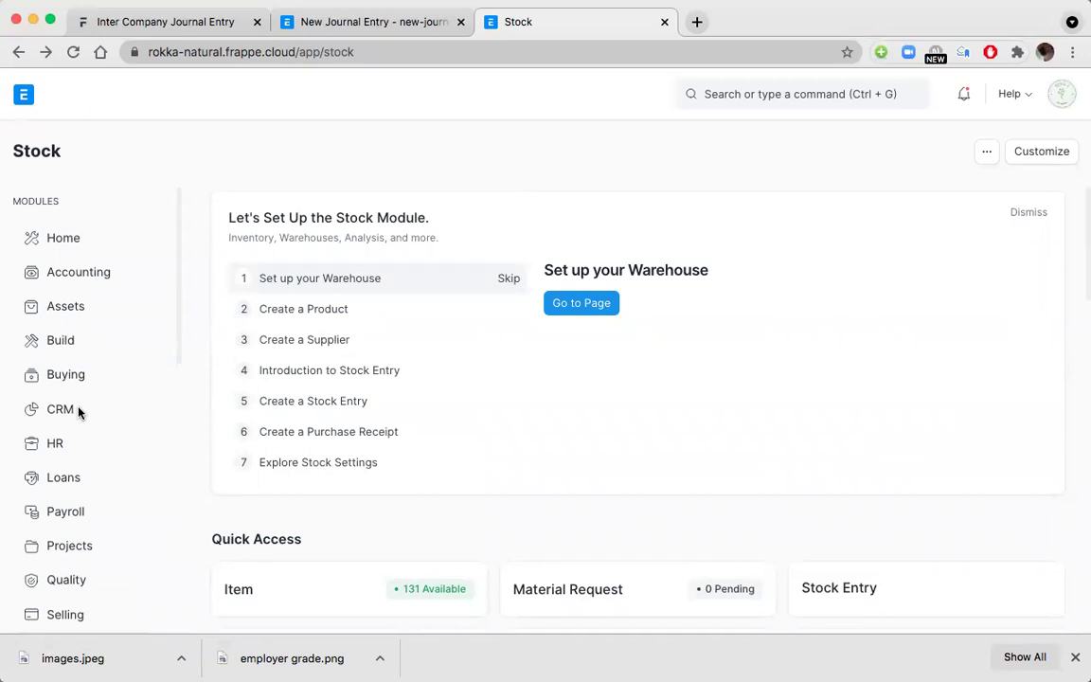
left_click(88, 273)
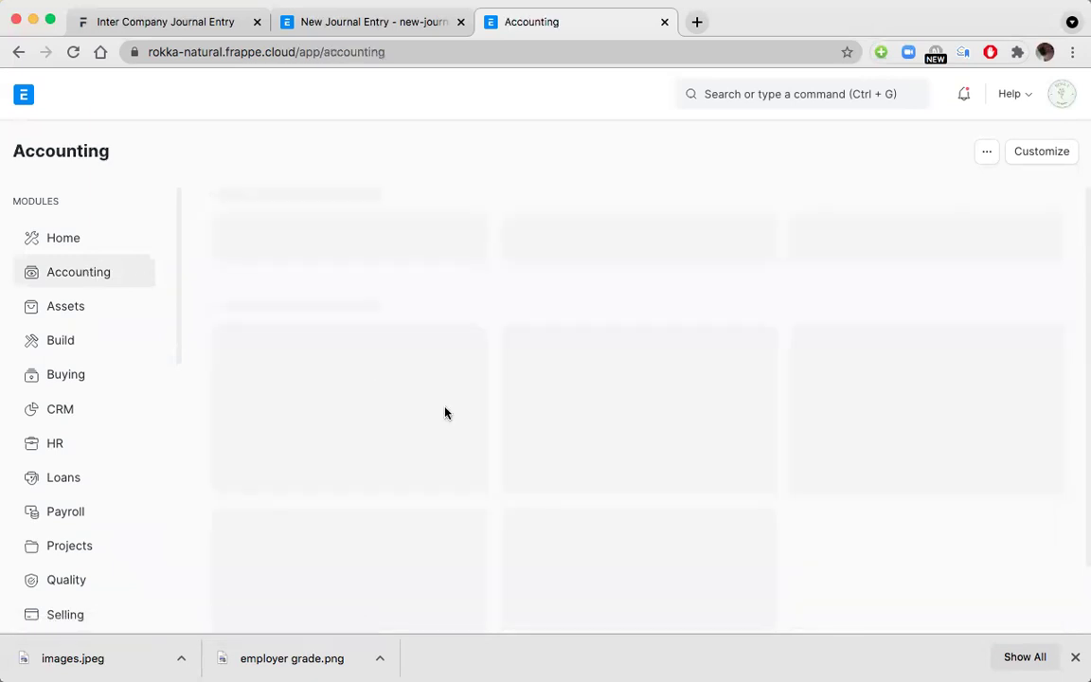
scroll(471, 442, "down", 5)
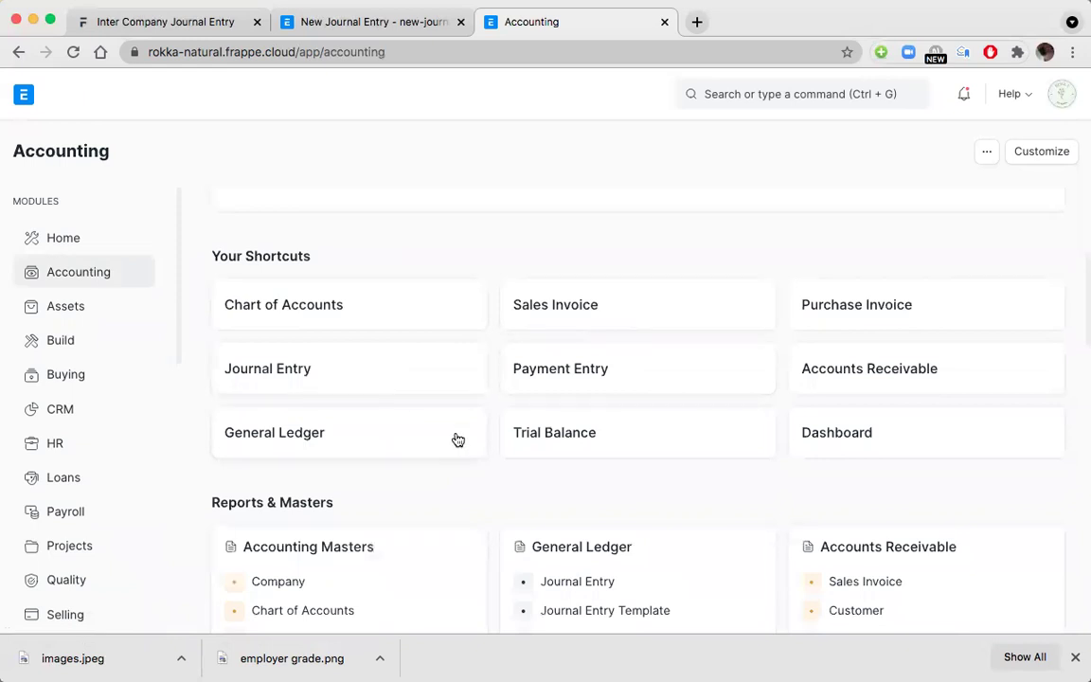
scroll(455, 440, "down", 2)
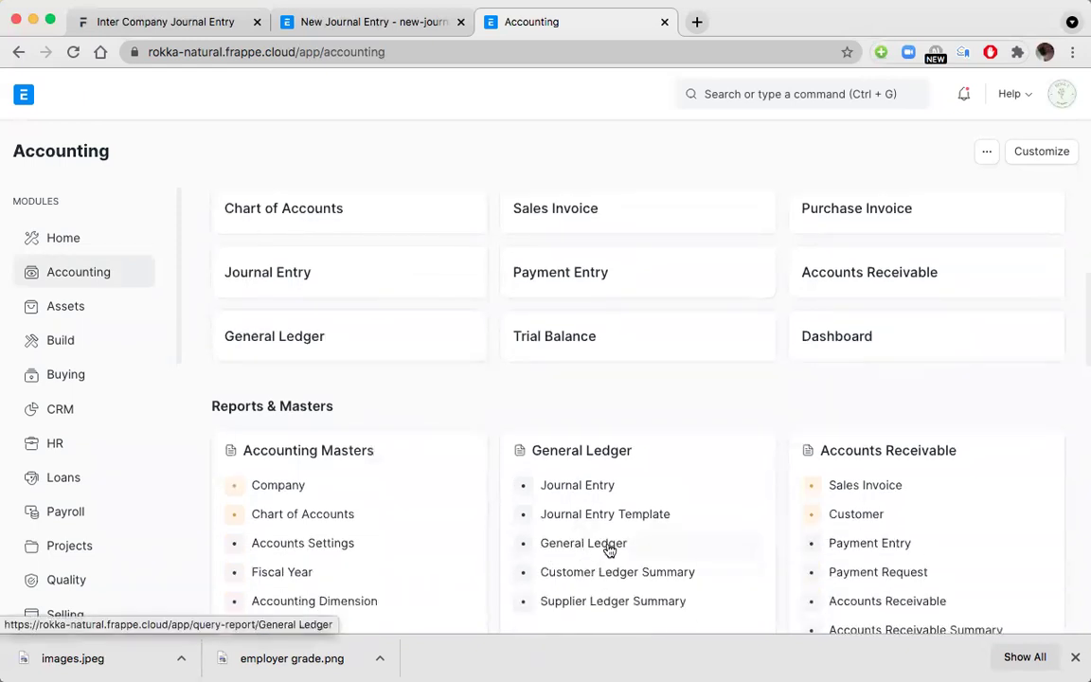
scroll(609, 550, "down", 4)
scroll(630, 407, "down", 2)
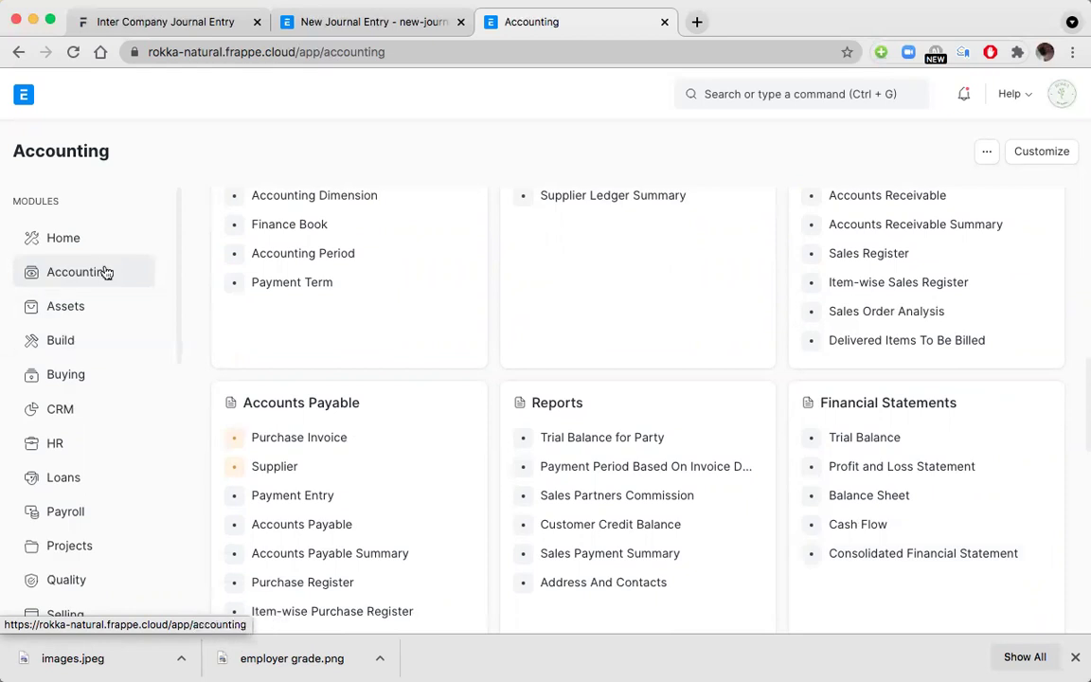
Start a new Company from the Home module's company list, mark it as a group, and return to the list without saving.
left_click(71, 245)
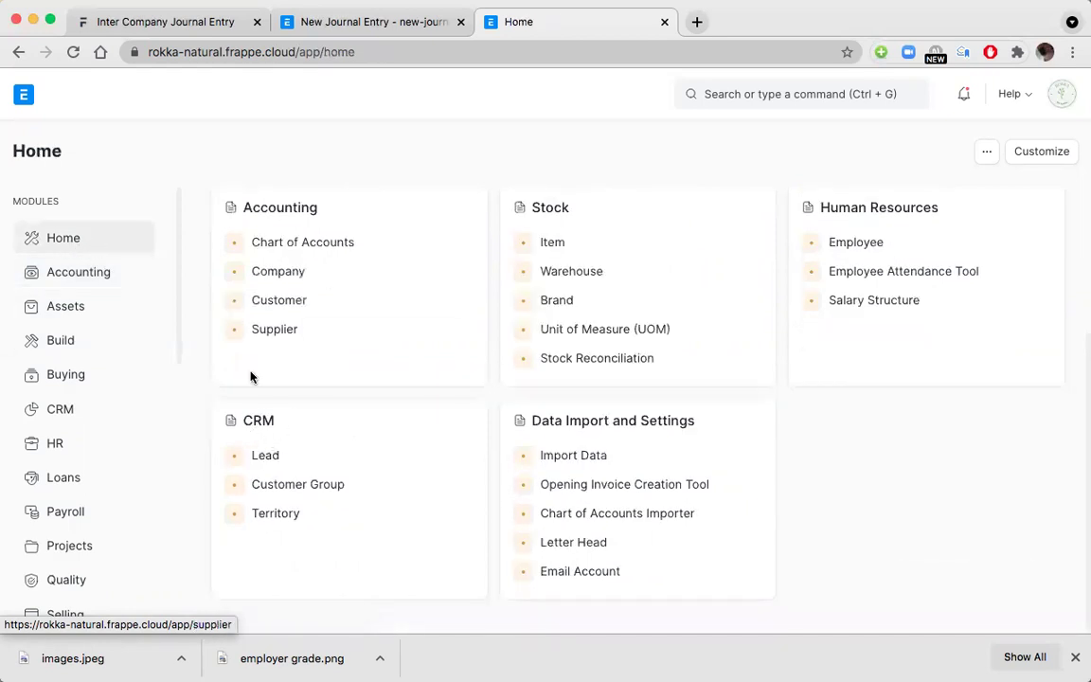
left_click(275, 271)
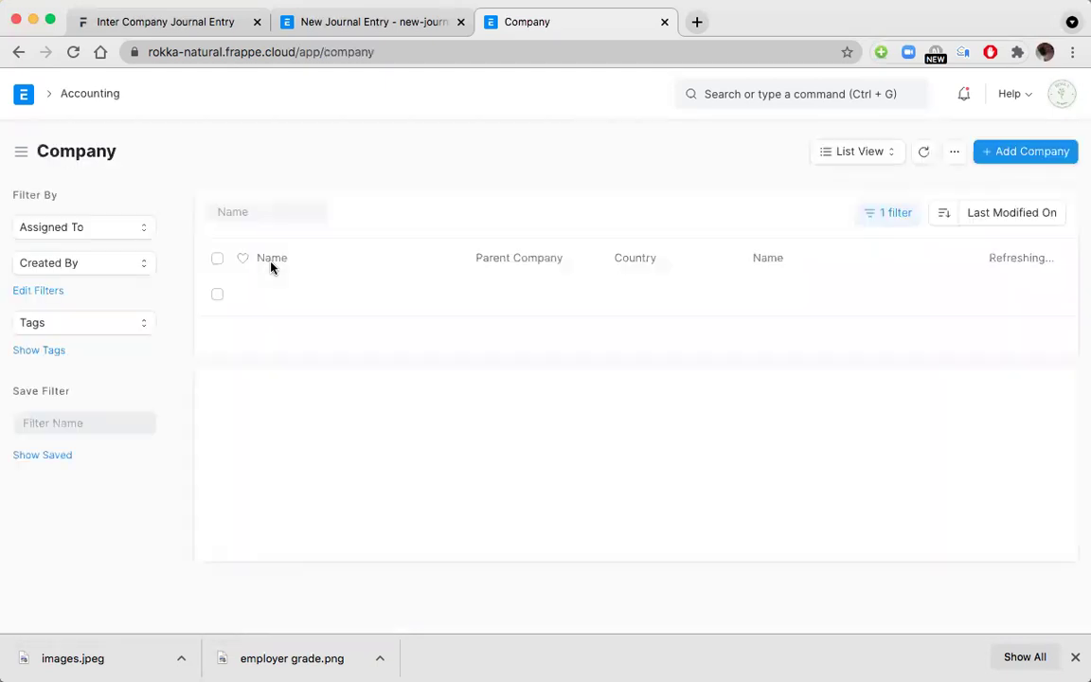
left_click(1006, 156)
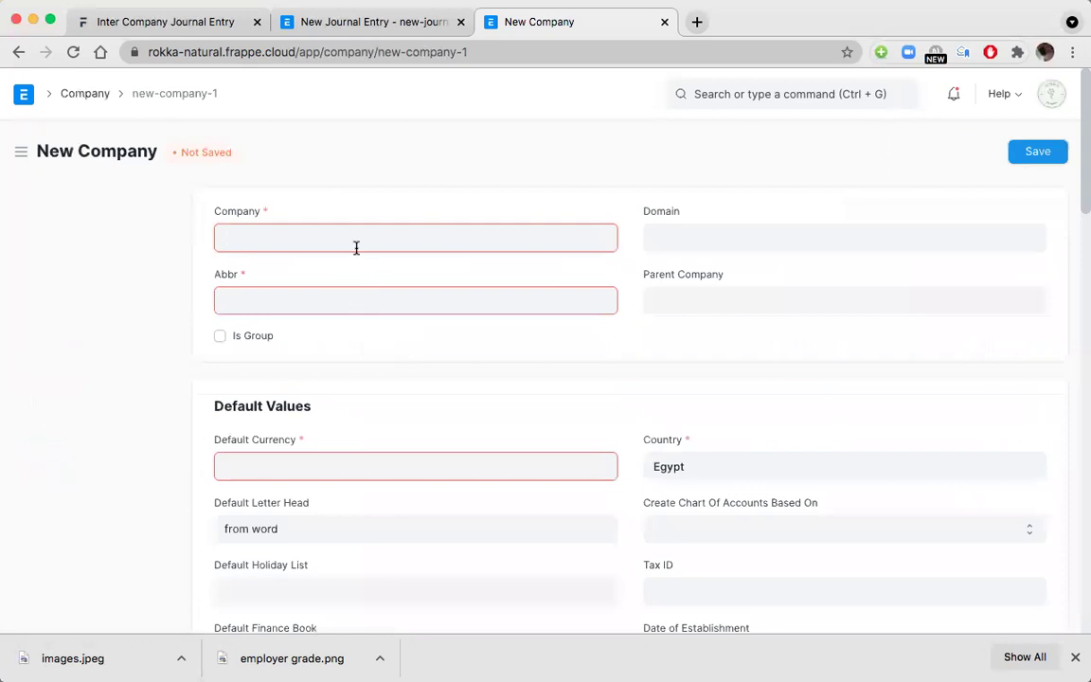
left_click(675, 307)
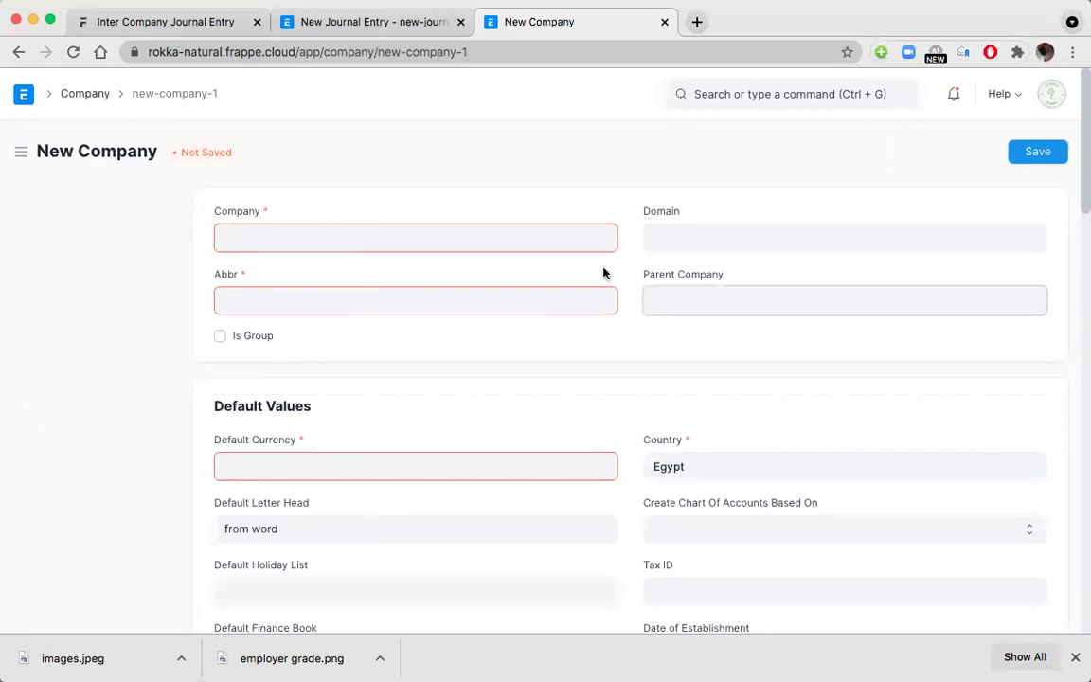
left_click(216, 340)
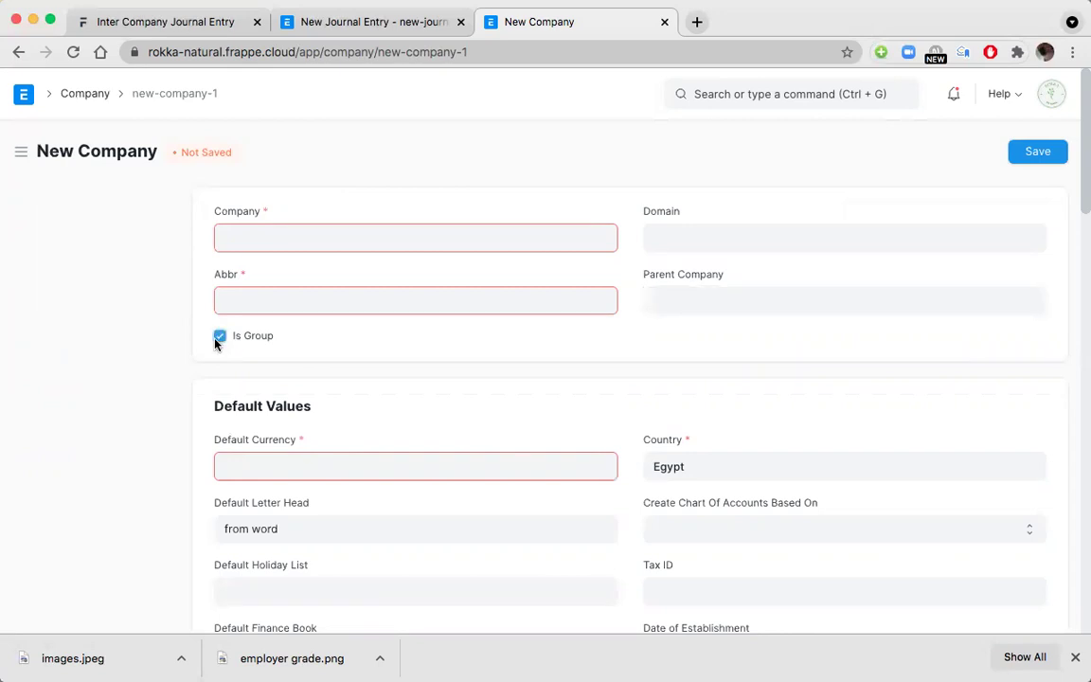
left_click(18, 52)
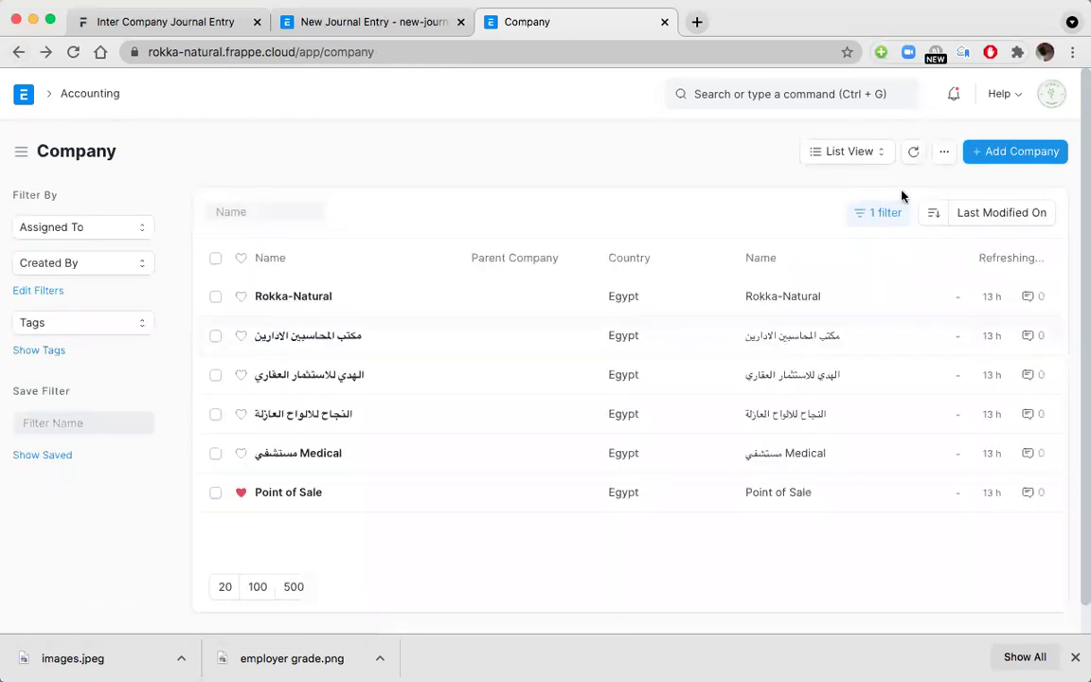
Start another new Company, view the Parent Company choices, and base its chart of accounts on an Existing Company.
left_click(1009, 152)
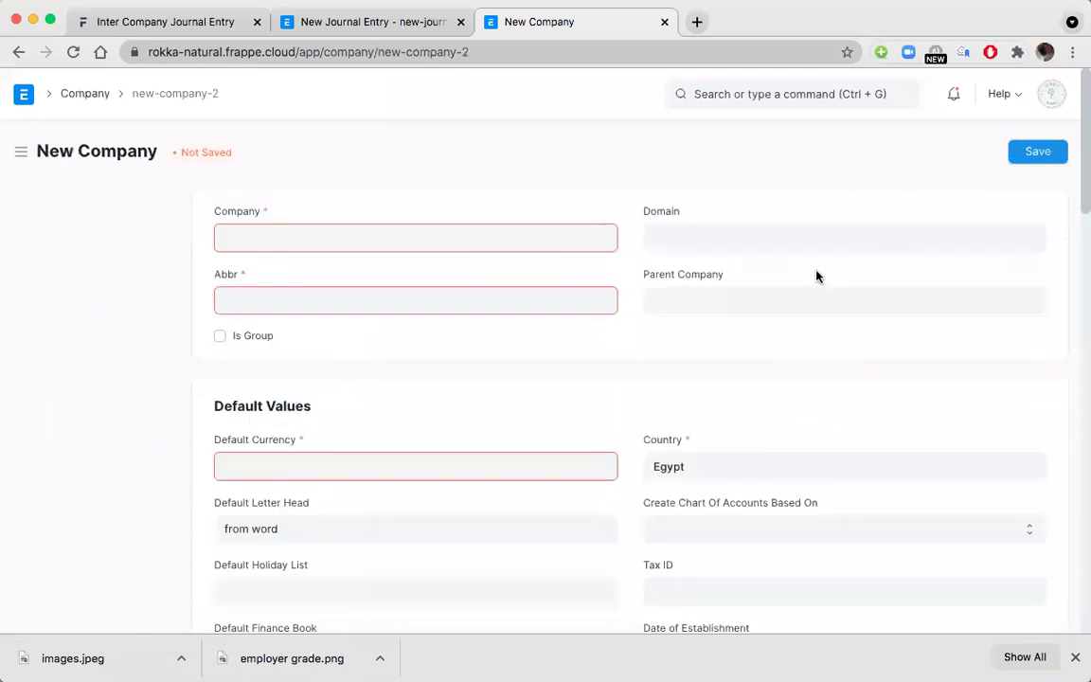
left_click(726, 306)
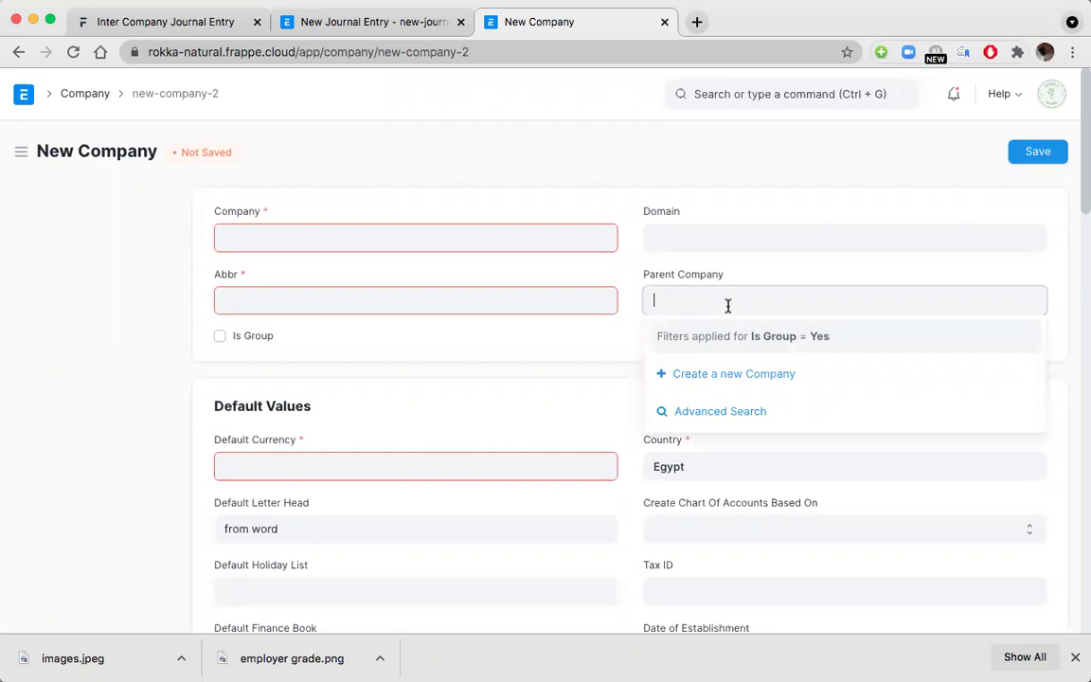
scroll(727, 306, "down", 3)
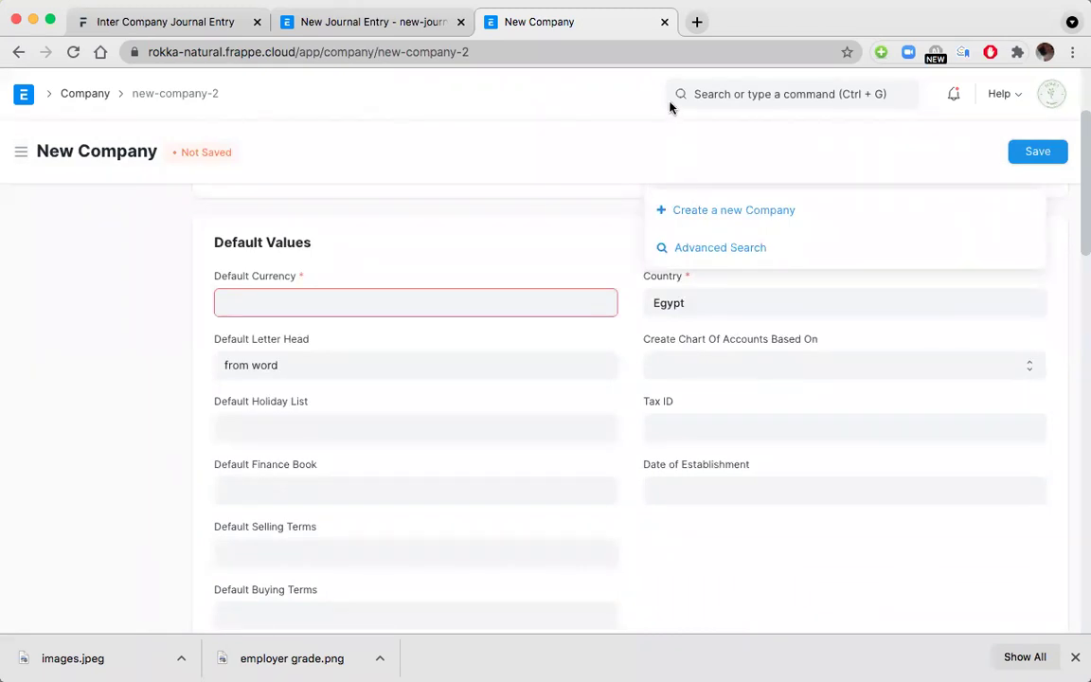
left_click(769, 368)
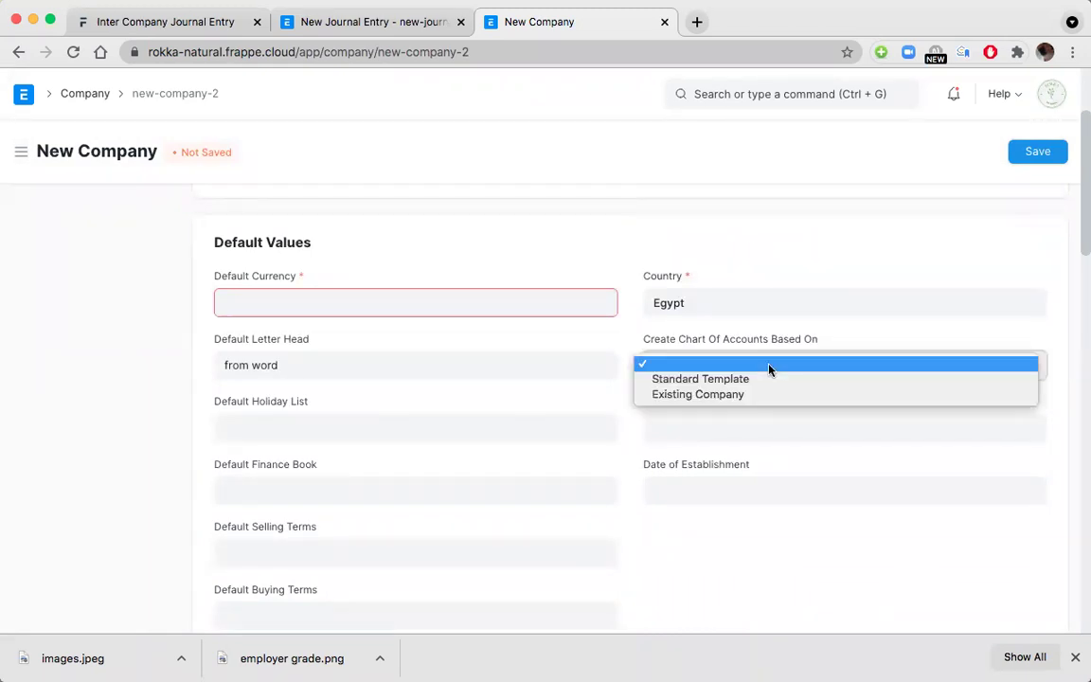
left_click(764, 423)
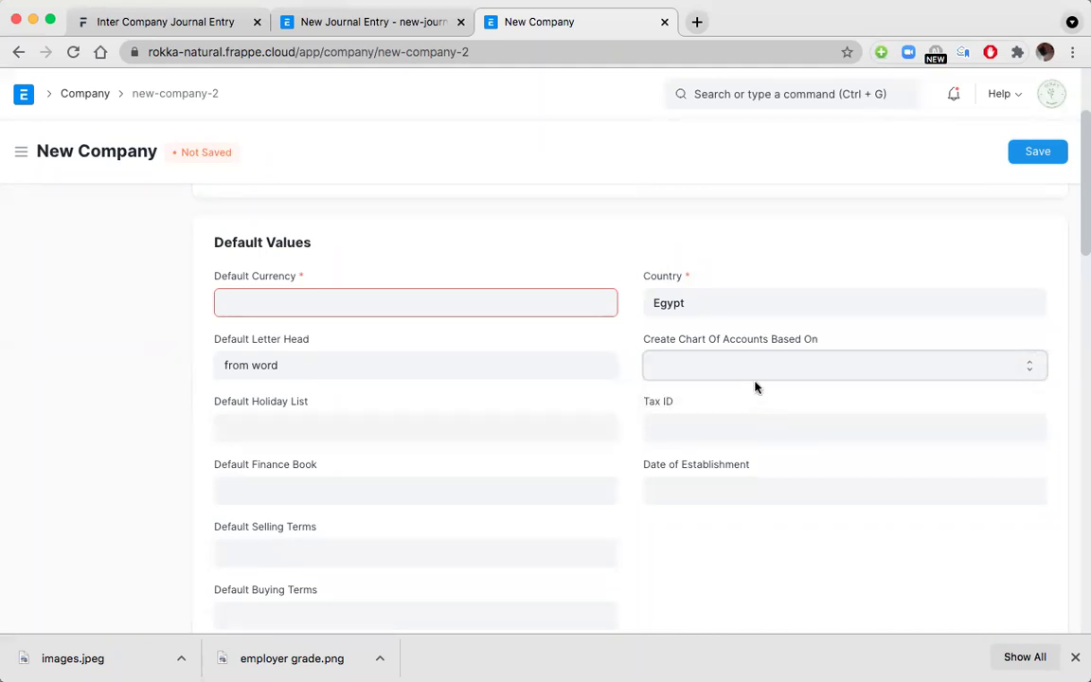
left_click(762, 373)
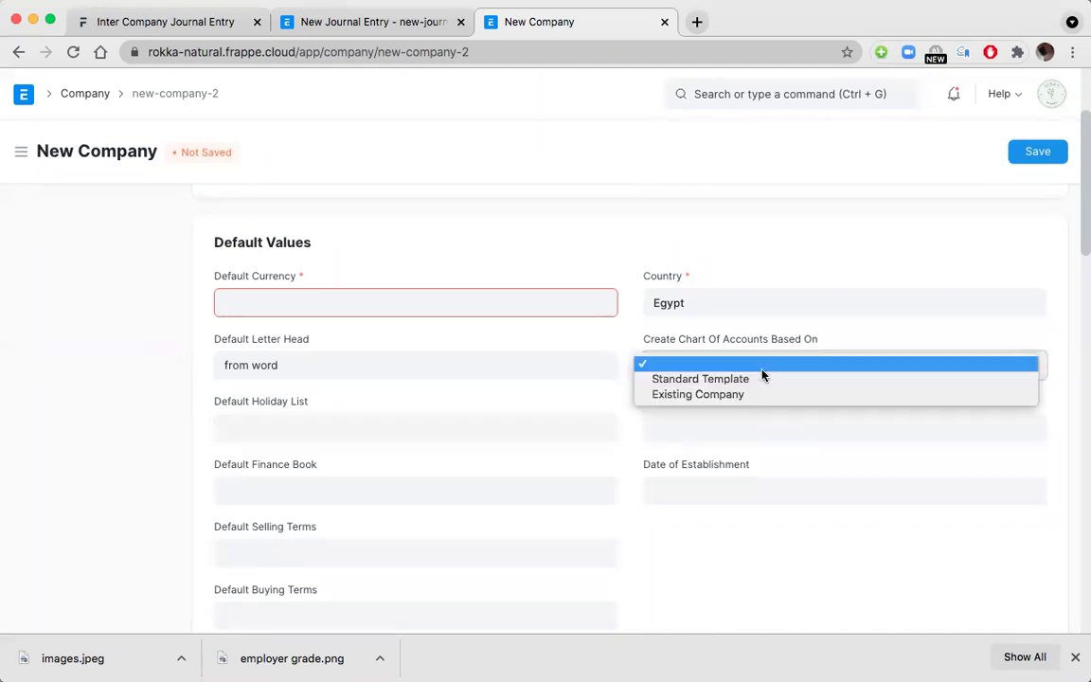
left_click(716, 397)
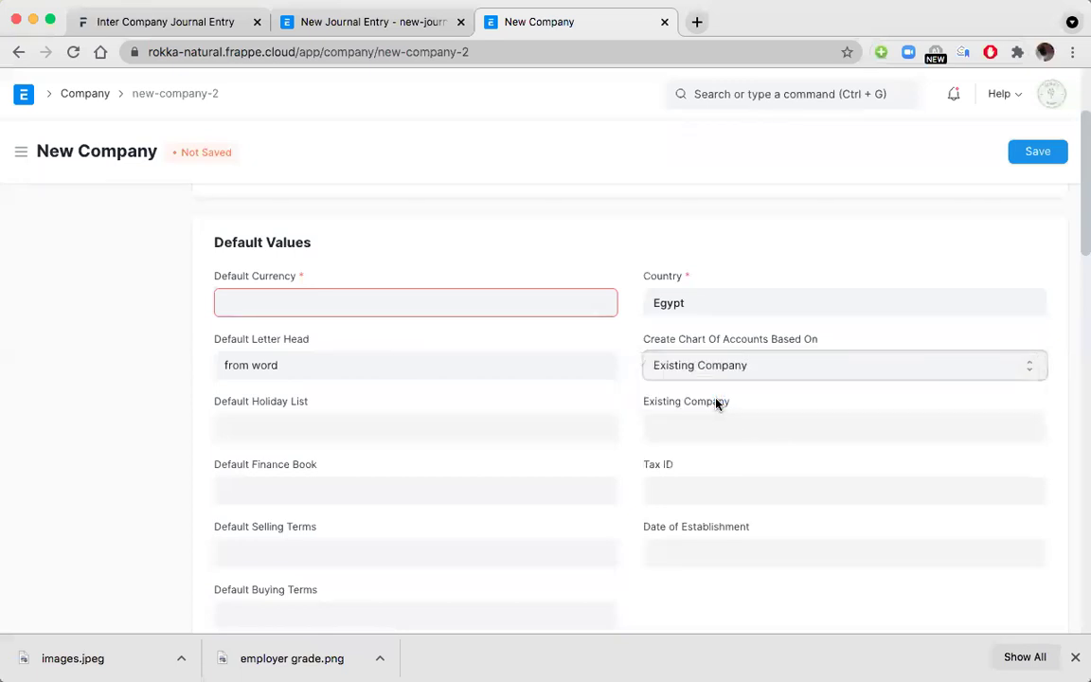
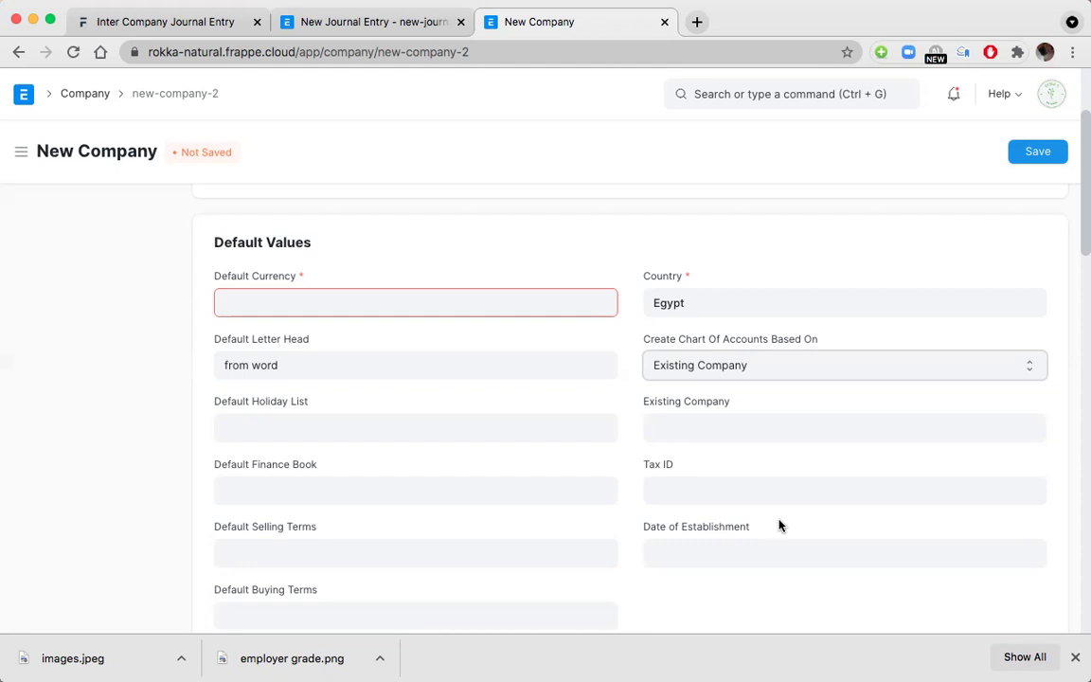
Leave the unsaved Company, open Rokka-Natural's Chart of Accounts, and expand account groups 1000, 1100-1600 and 1300.
left_click(23, 94)
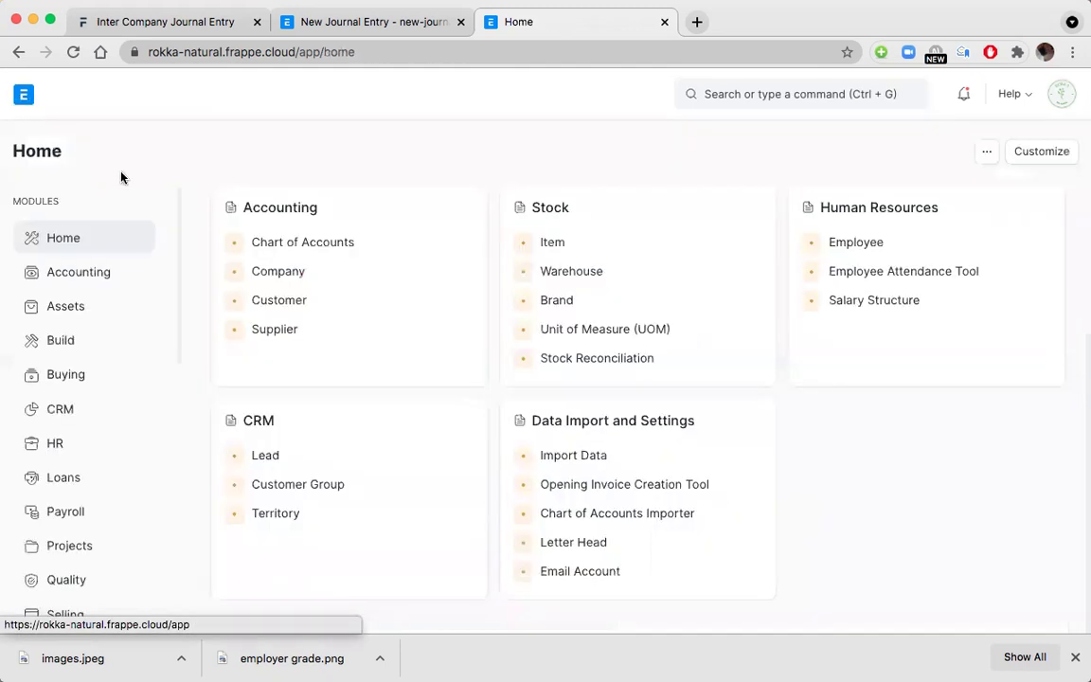
left_click(312, 249)
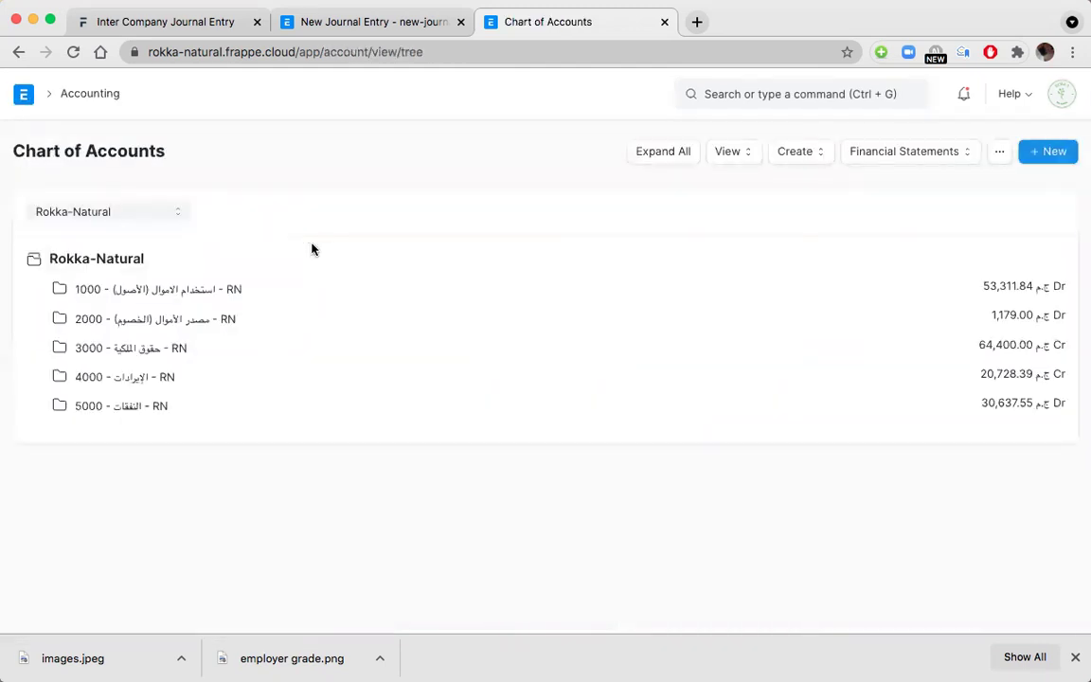
left_click(196, 289)
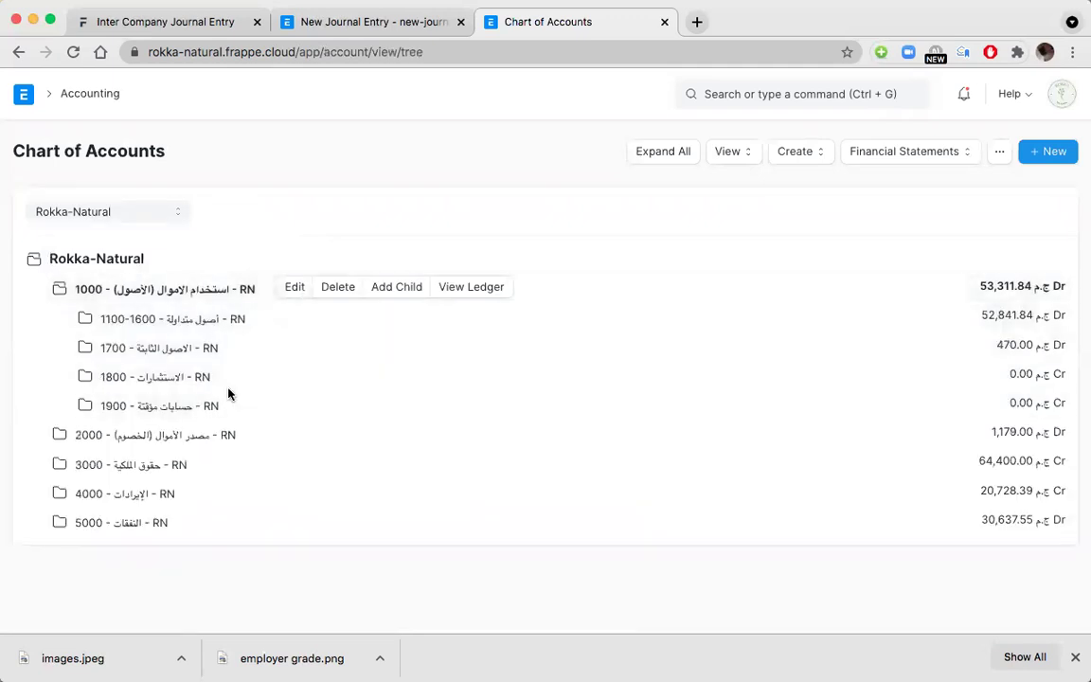
left_click(184, 323)
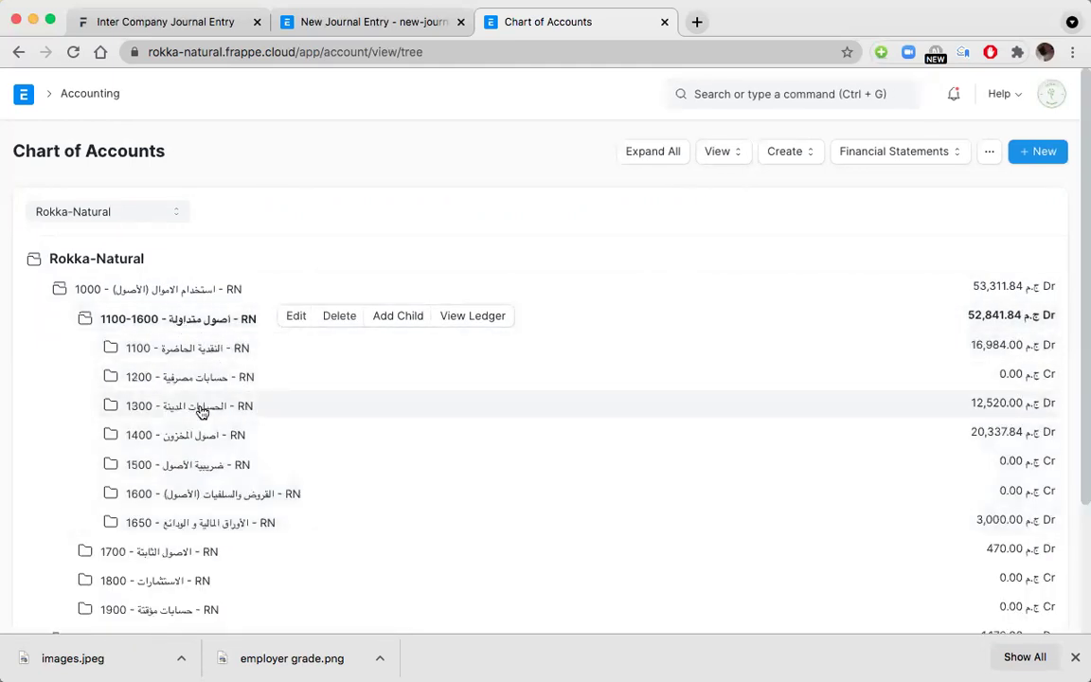
left_click(201, 408)
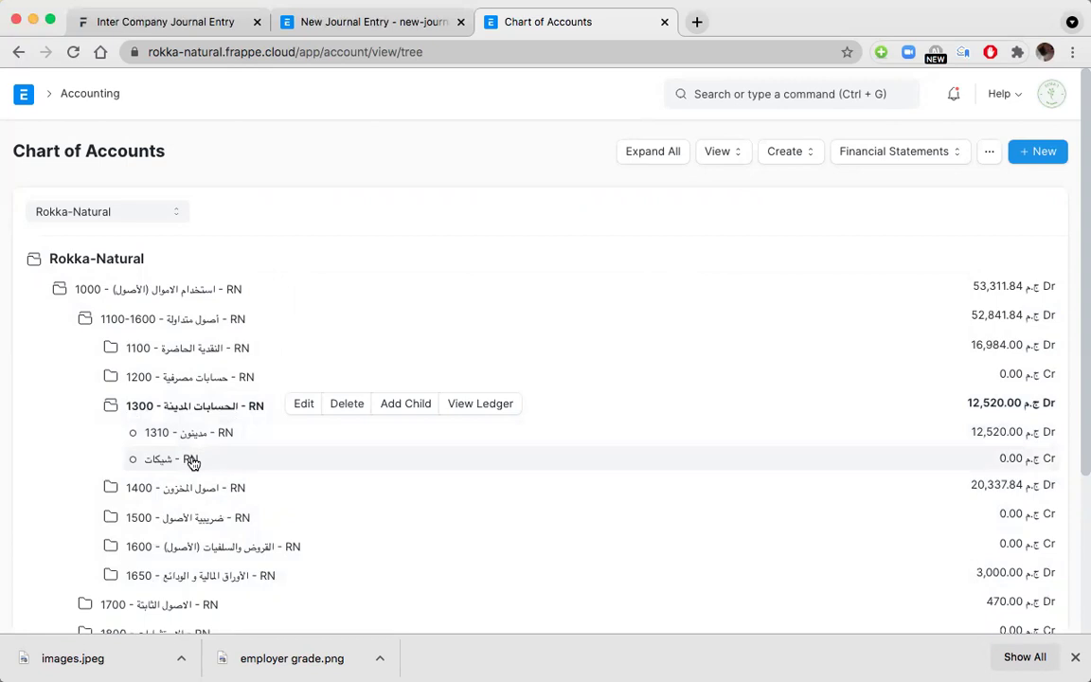
Return to the Accounting module and review its reports and masters down to the Multi Currency, Settings and Bank Statement links.
left_click(23, 99)
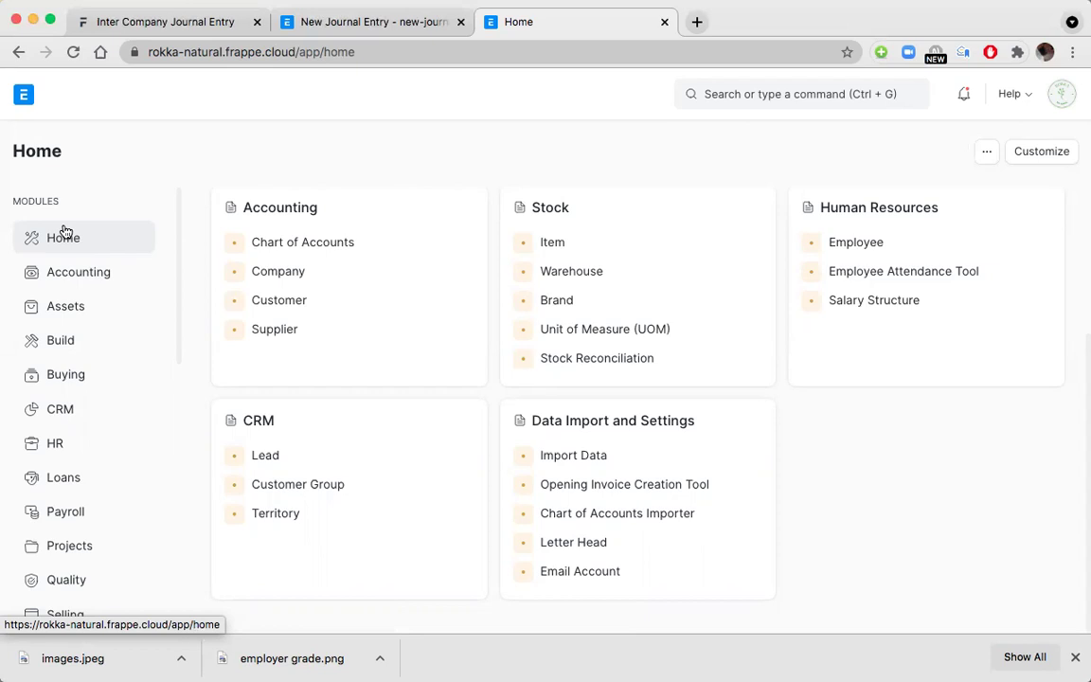
left_click(63, 276)
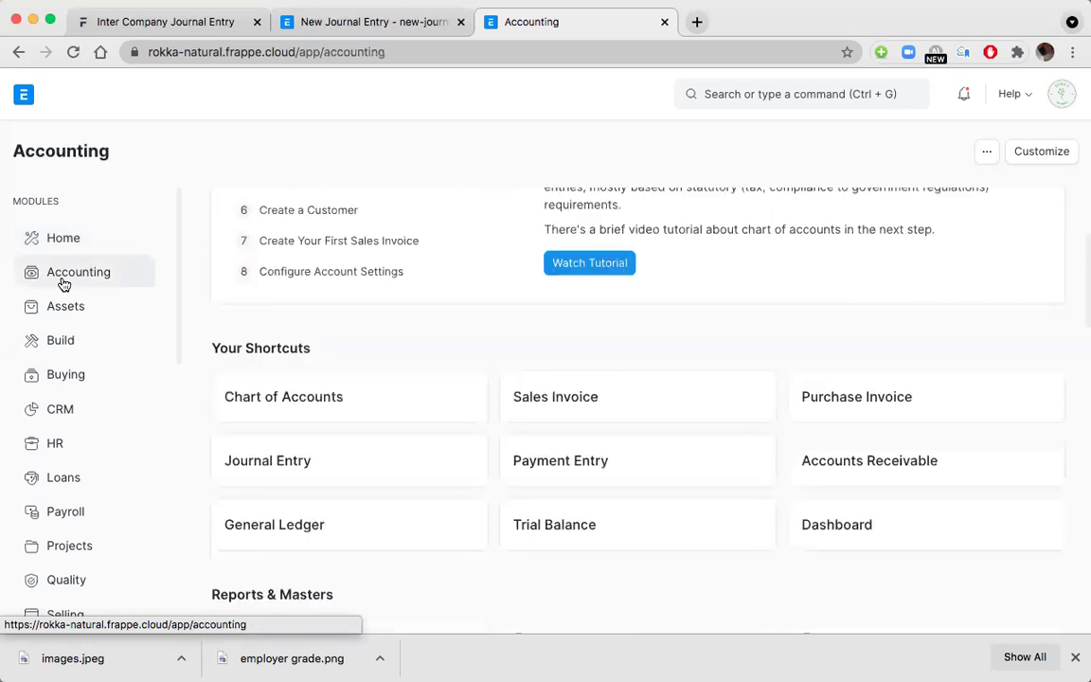
scroll(525, 384, "down", 5)
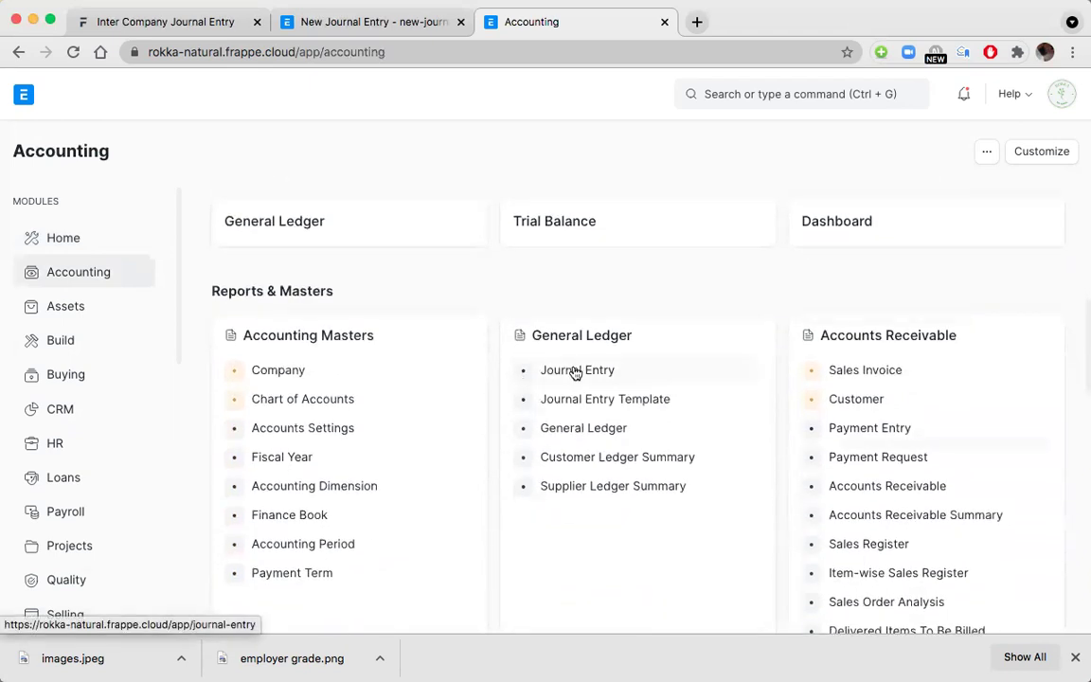
scroll(585, 374, "down", 5)
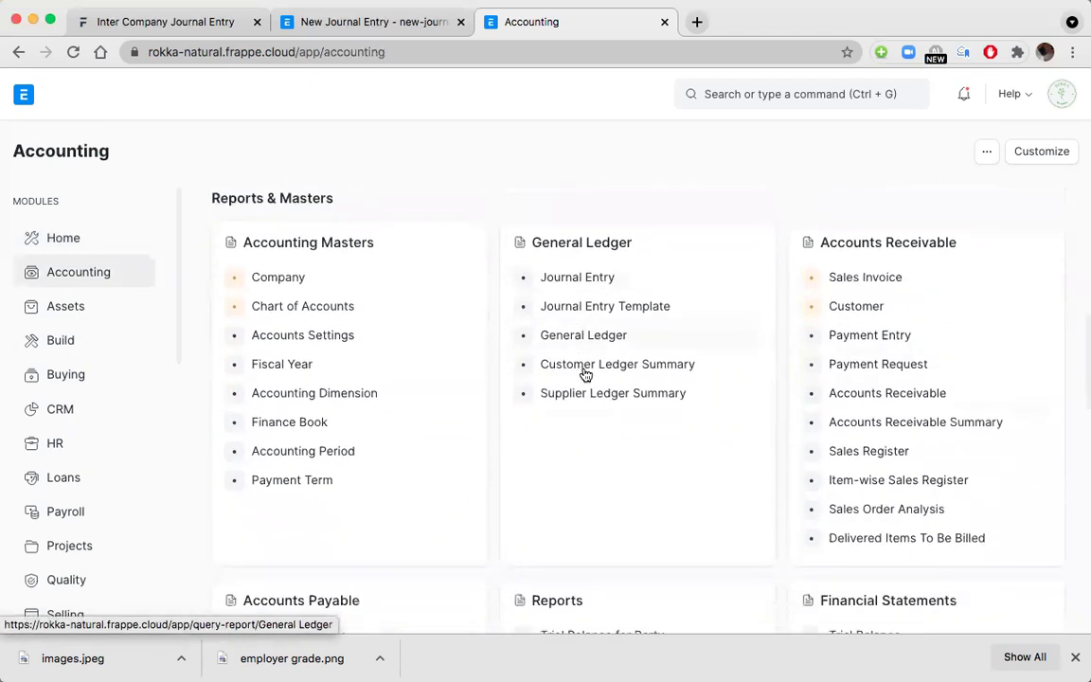
scroll(874, 542, "down", 5)
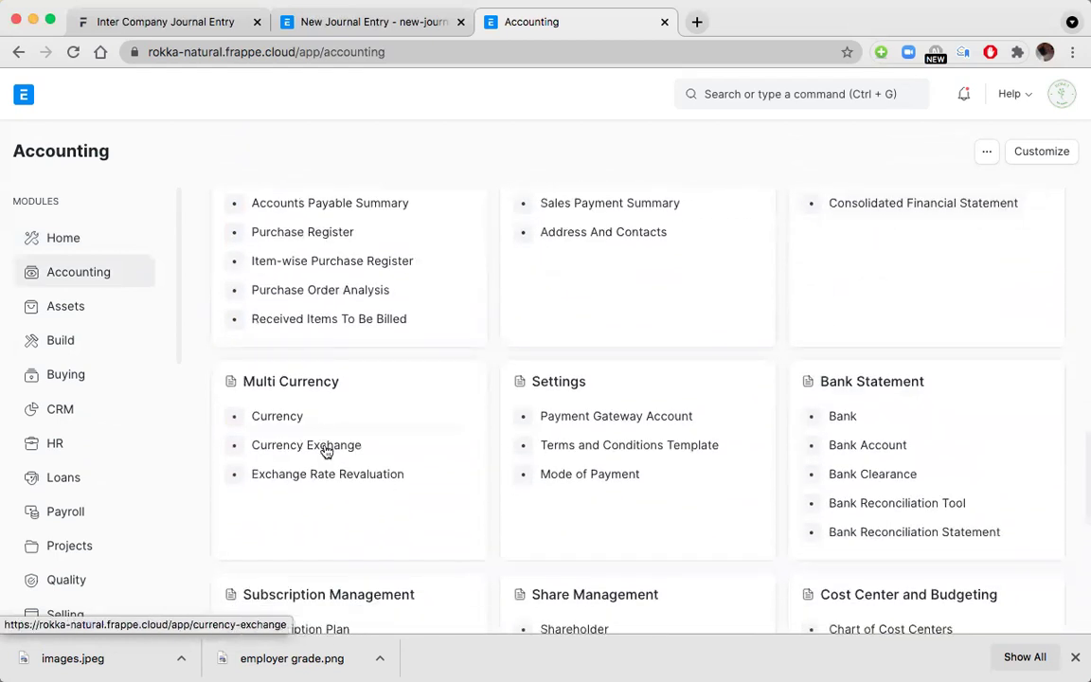
Review the remaining Accounting links, from Subscription Management and Cost Center and Budgeting through Taxes, Profitability and Custom Reports.
scroll(342, 480, "down", 5)
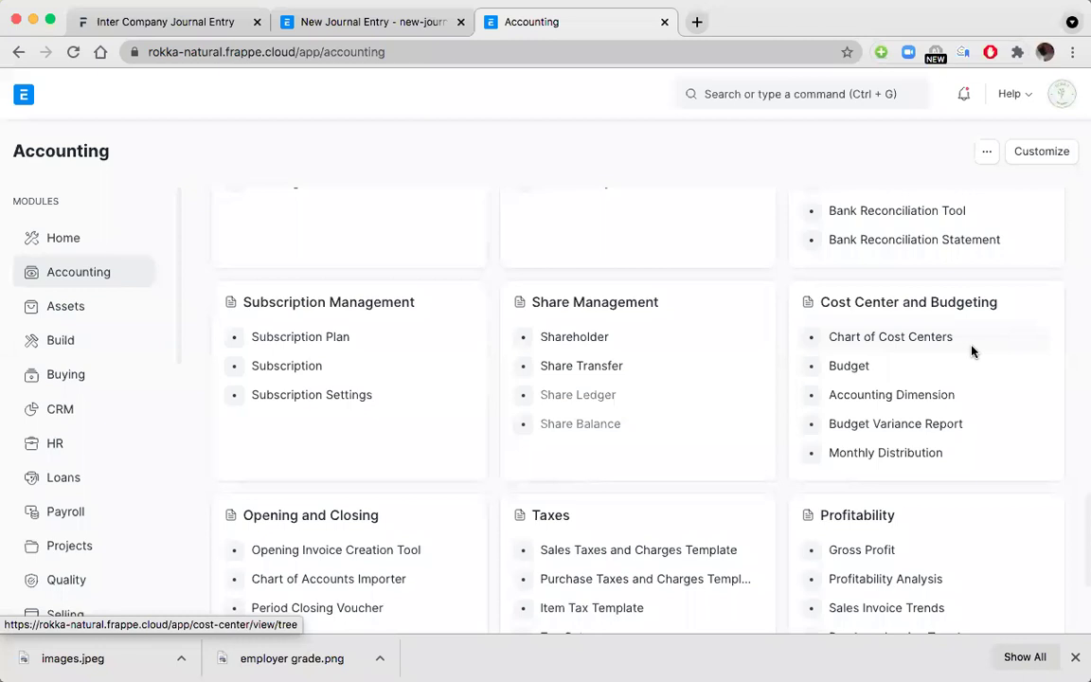
scroll(971, 351, "down", 5)
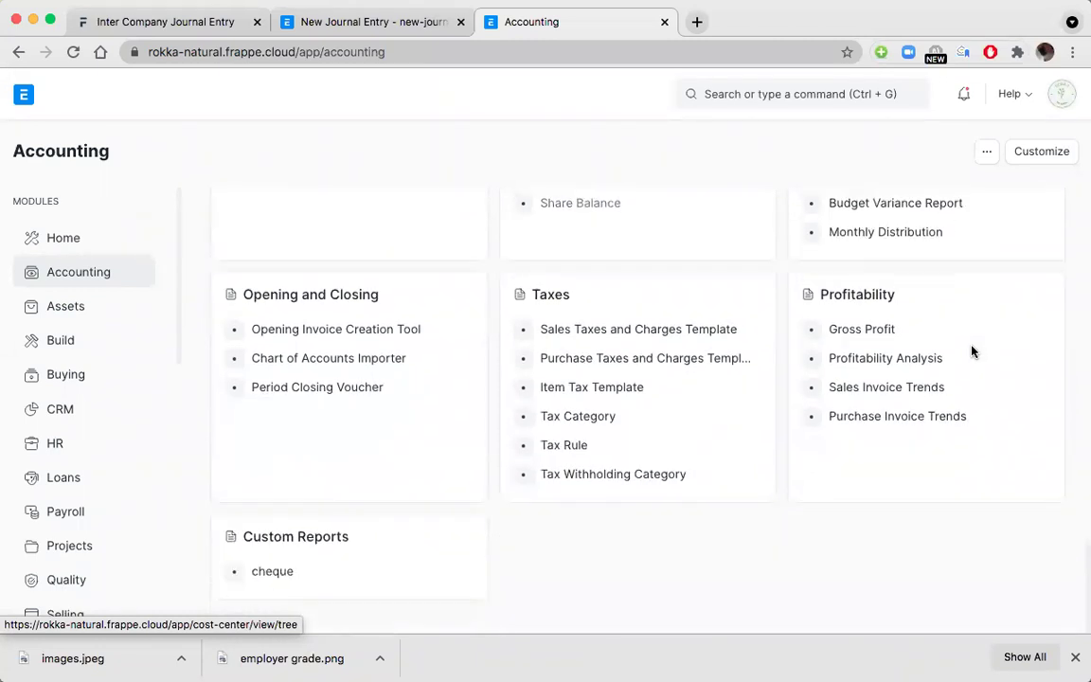
scroll(971, 350, "up", 10)
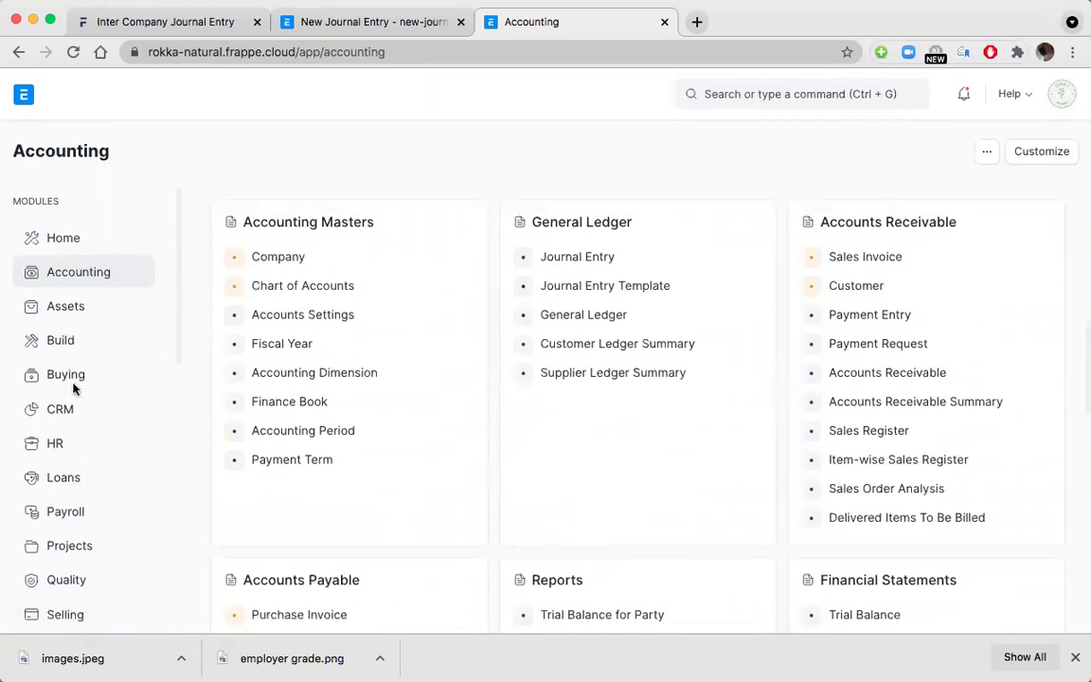
View the Buying module's supplier and key report links, and return to the Accounting module.
scroll(73, 385, "down", 2)
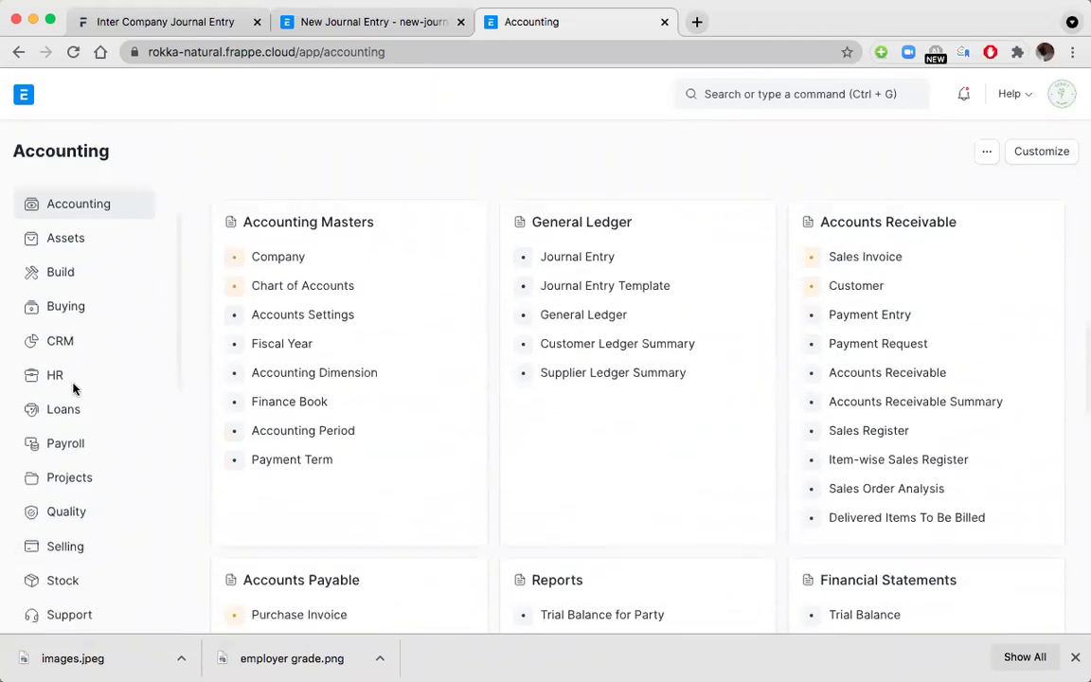
left_click(62, 314)
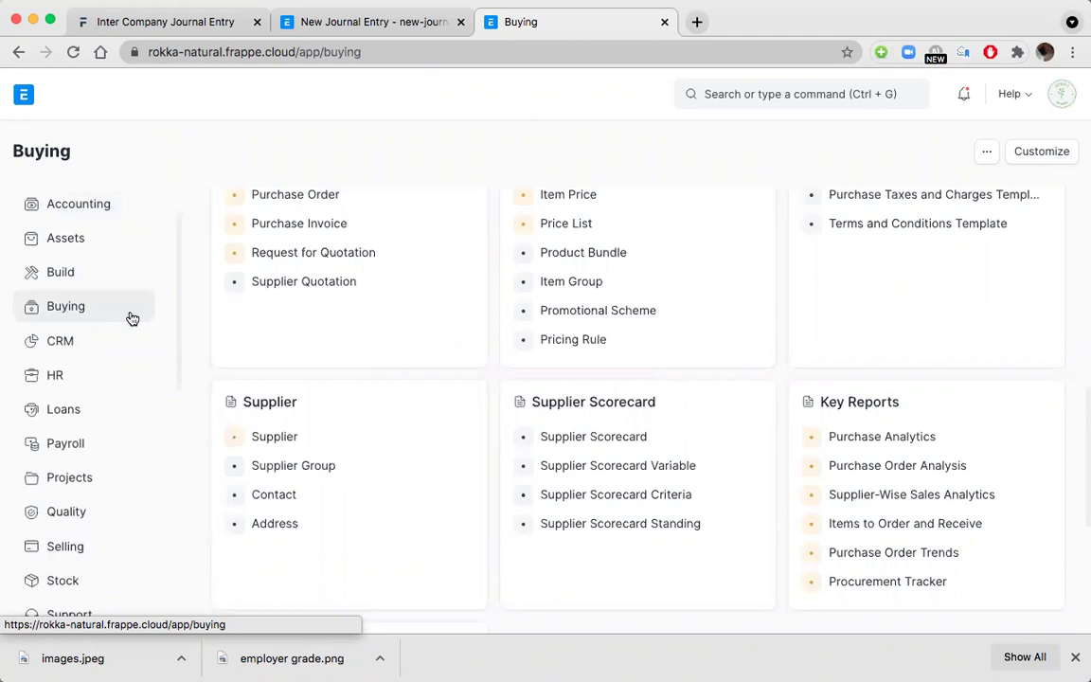
scroll(38, 236, "up", 2)
left_click(69, 236)
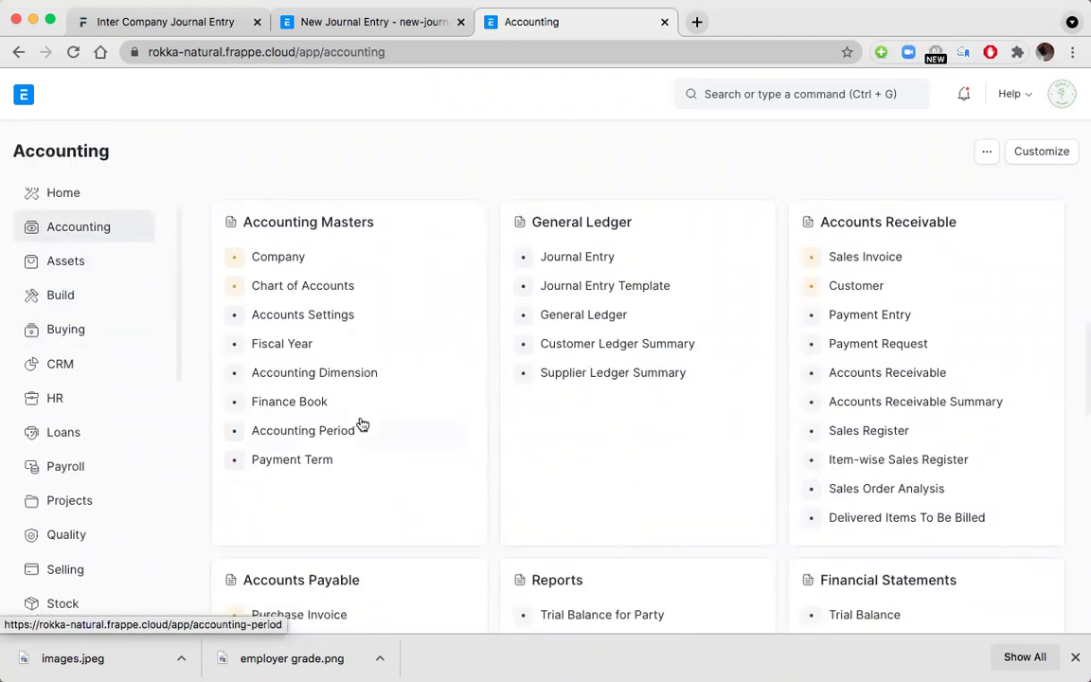
Open the Accounts Receivable report from Accounting and examine its filters, ageing ranges and outstanding sales invoices.
scroll(360, 421, "down", 1)
scroll(963, 236, "up", 2)
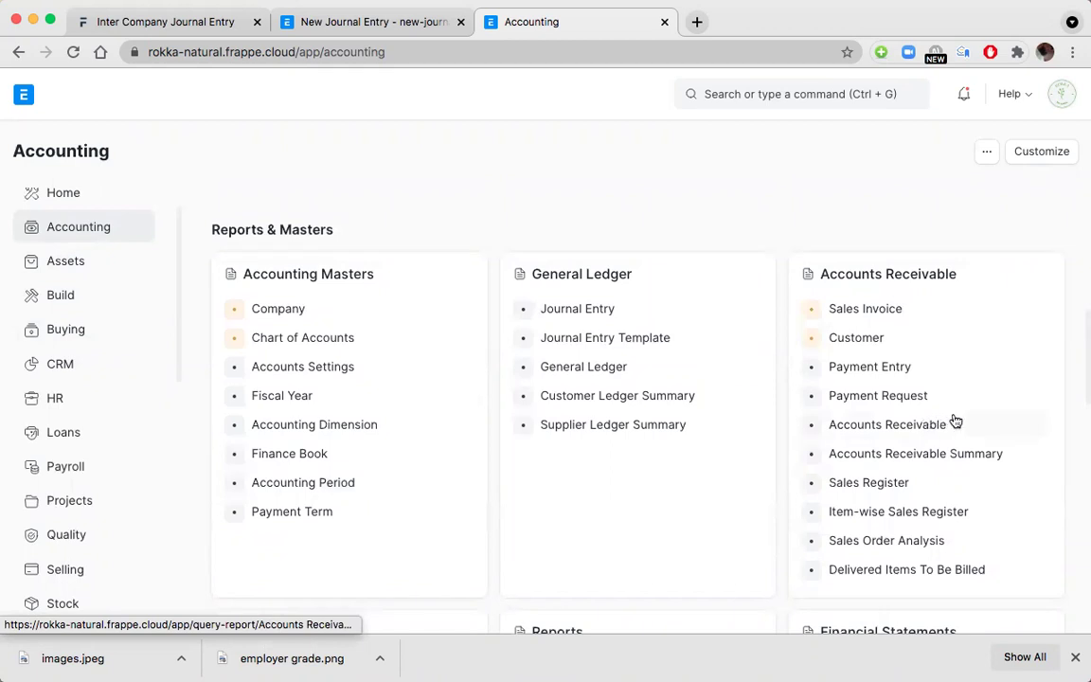
left_click(869, 427)
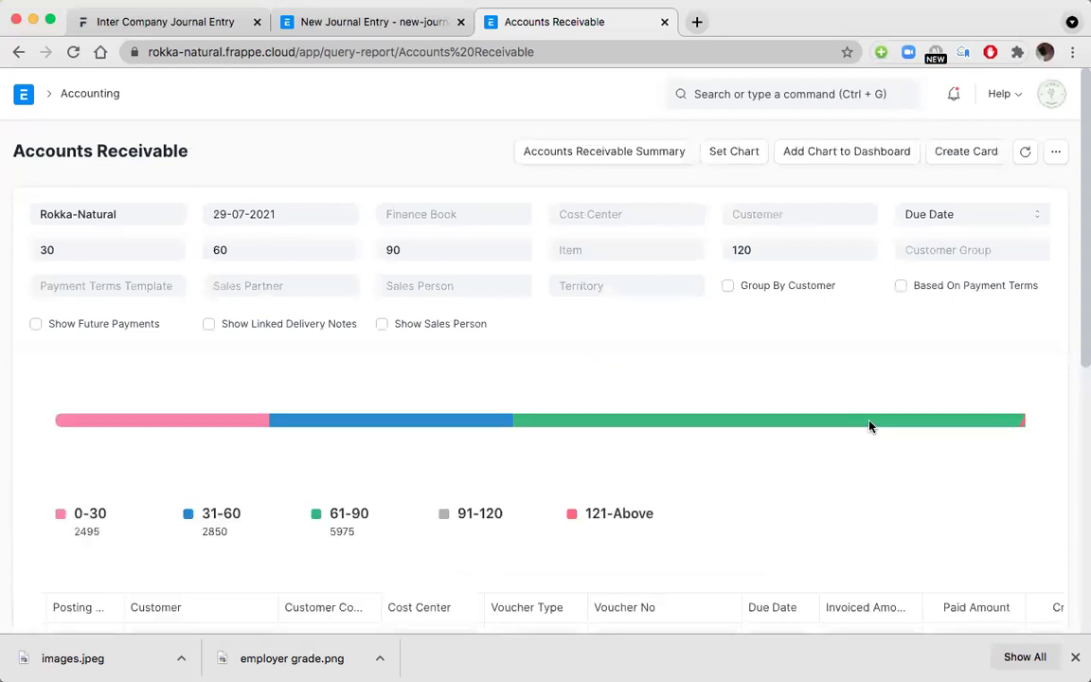
scroll(869, 427, "down", 1)
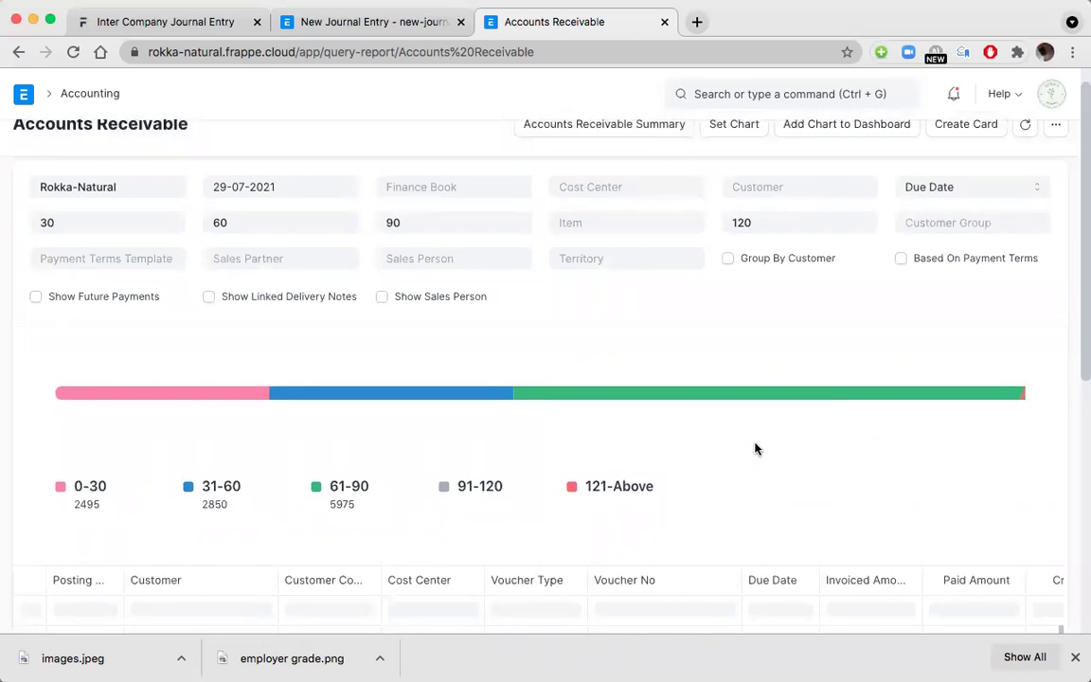
scroll(755, 447, "down", 1)
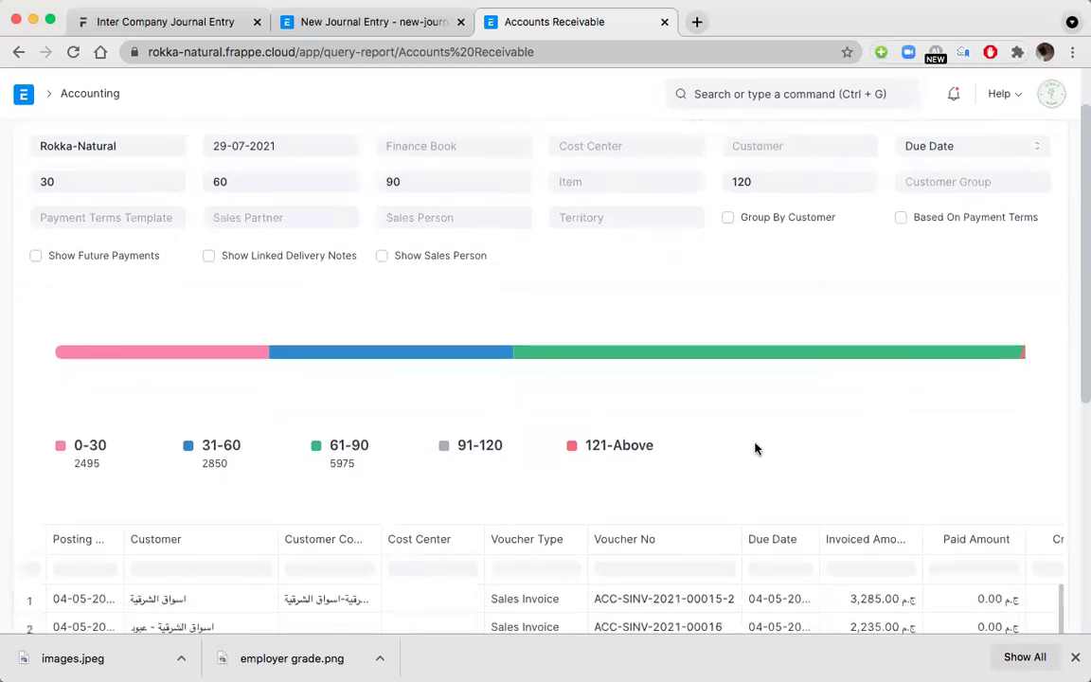
scroll(754, 448, "up", 1)
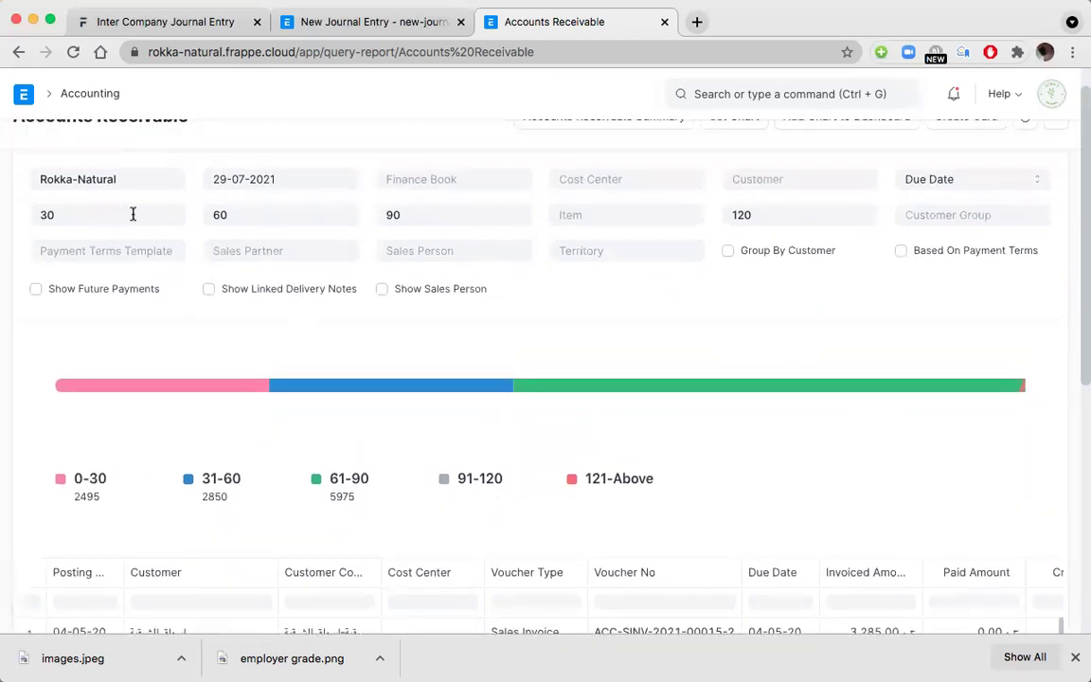
scroll(542, 414, "down", 6)
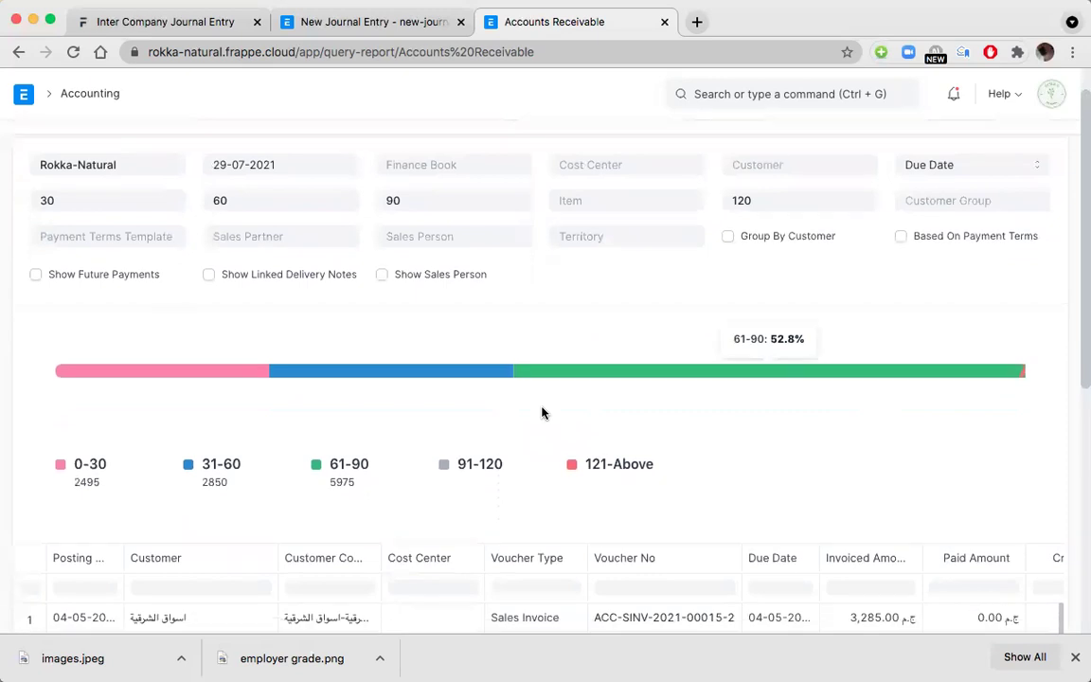
scroll(540, 412, "up", 5)
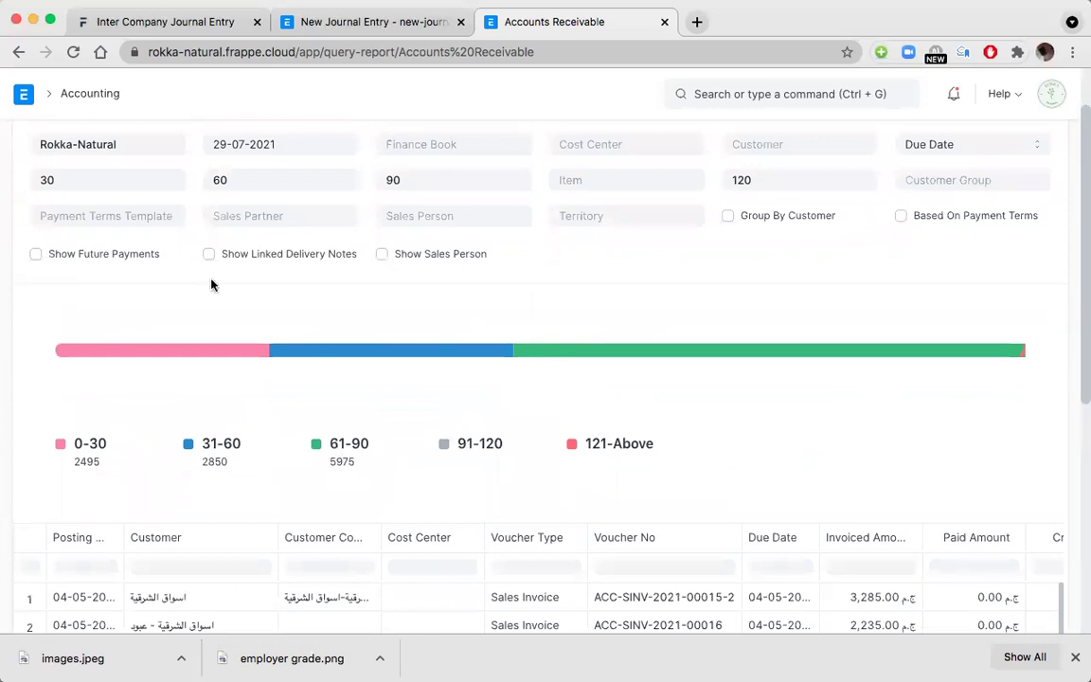
Return to the Home workspace and look through the module list down to Utilities.
left_click(25, 95)
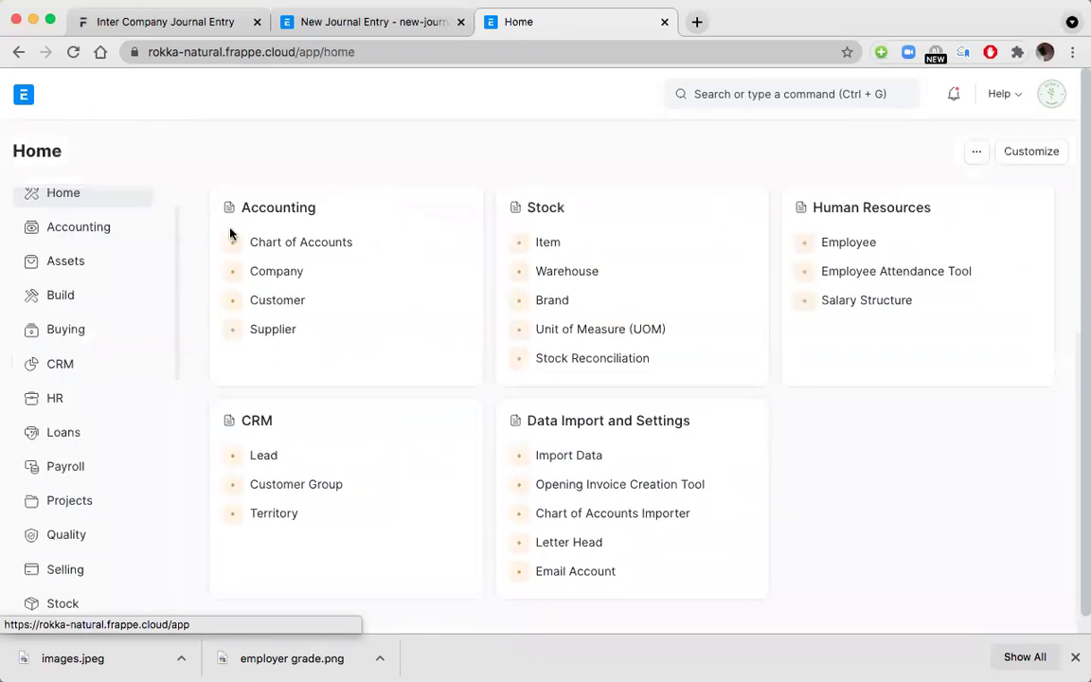
scroll(112, 372, "down", 3)
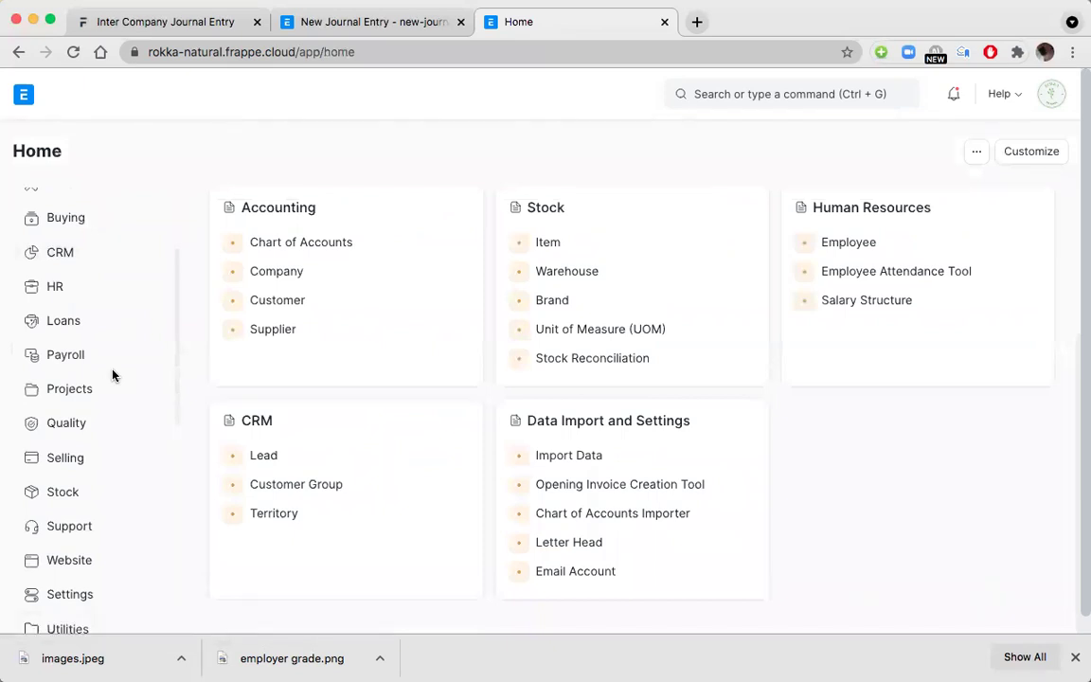
scroll(112, 376, "down", 1)
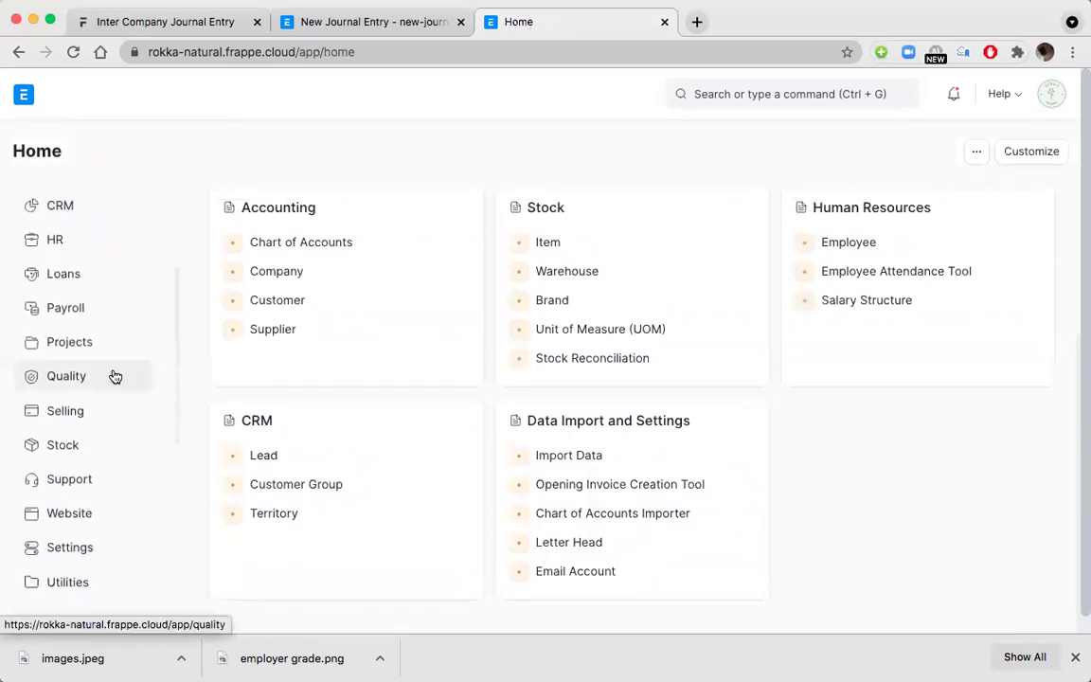